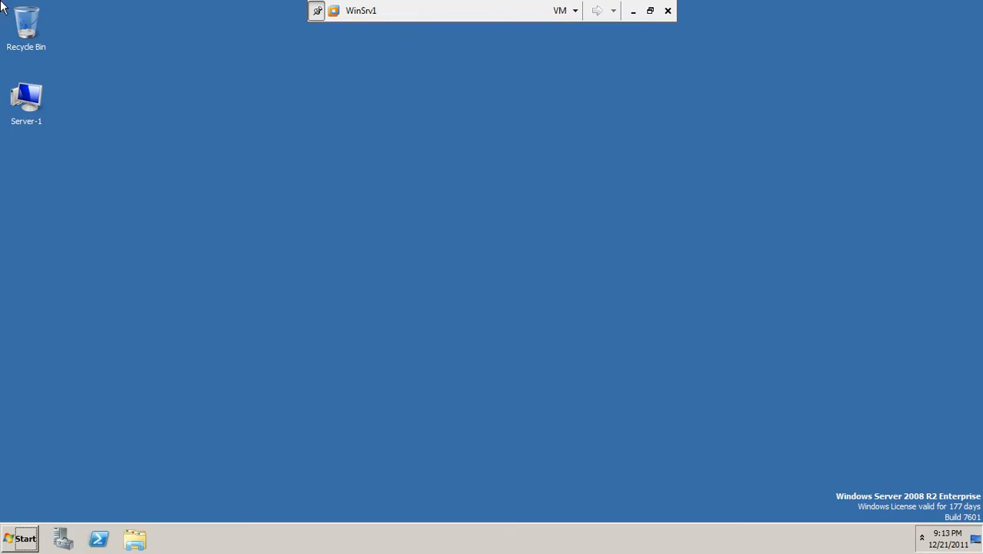
Step: Minimize the WinSrv1 virtual machine, bring up TeamViewer and close its window
{"action": "left_click", "coordinate": [633, 11]}
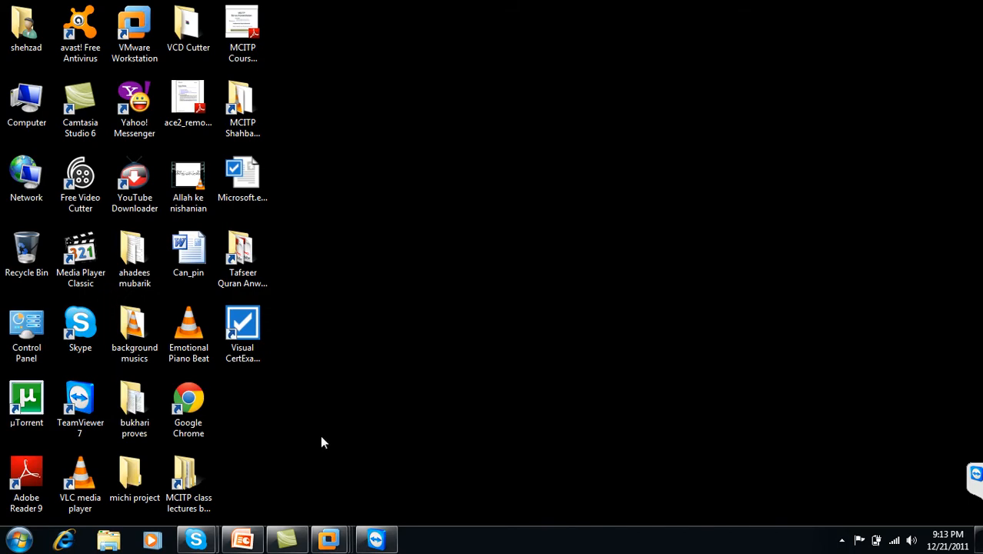
{"action": "left_click", "coordinate": [375, 540]}
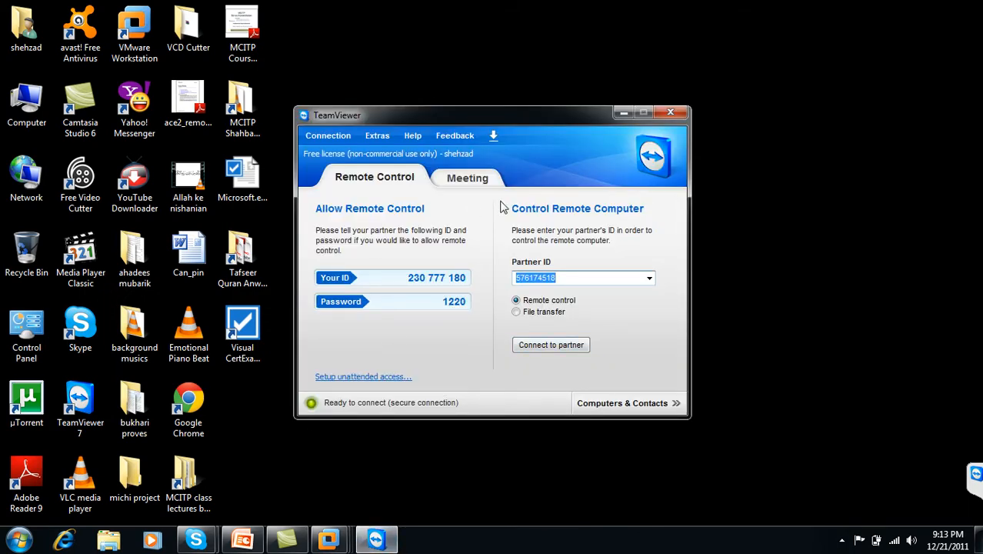
{"action": "left_click", "coordinate": [660, 114]}
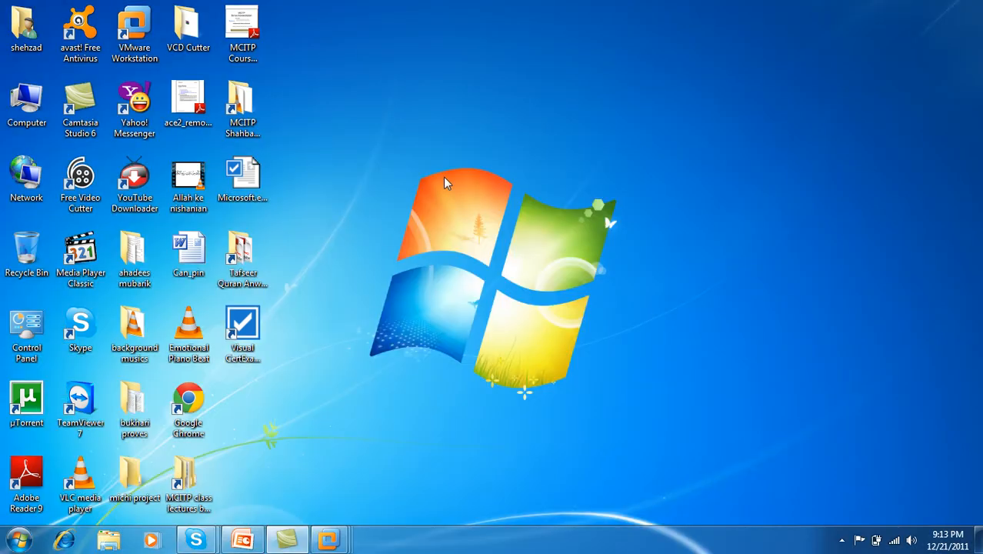
{"action": "right_click", "coordinate": [444, 177]}
{"action": "left_click", "coordinate": [462, 238]}
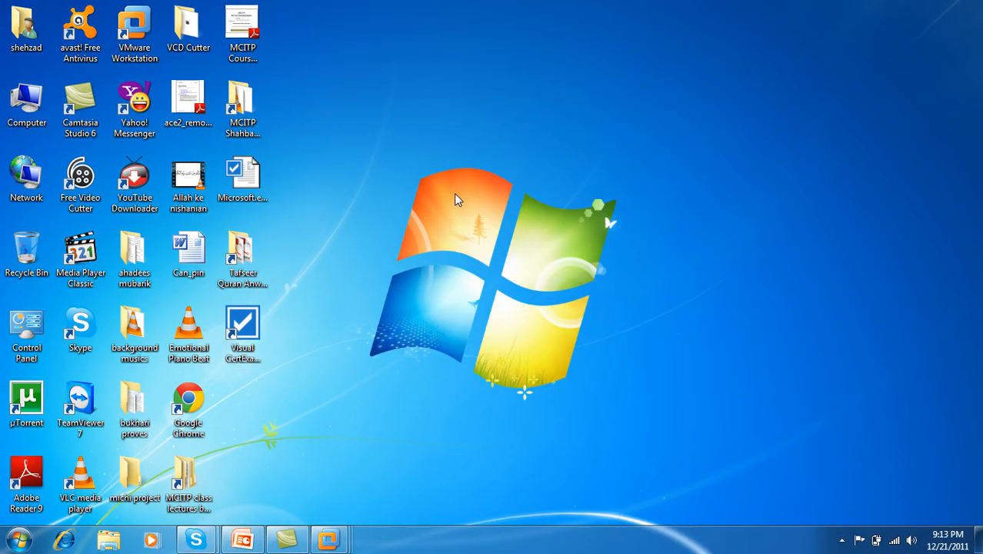
{"action": "right_click", "coordinate": [454, 193]}
{"action": "left_click", "coordinate": [483, 253]}
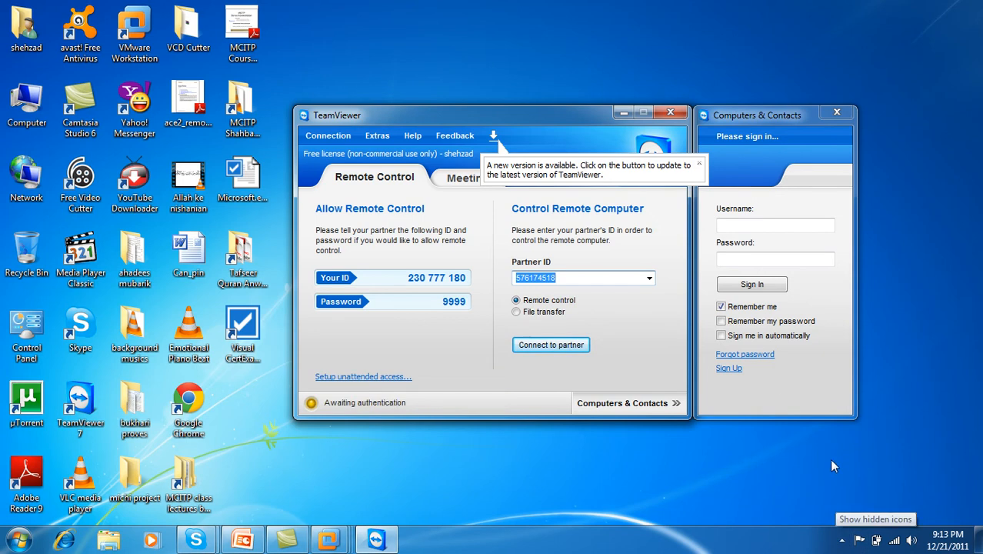
Step: Close TeamViewer's Computers & Contacts window and collapse the remote session list
{"action": "left_click", "coordinate": [836, 116]}
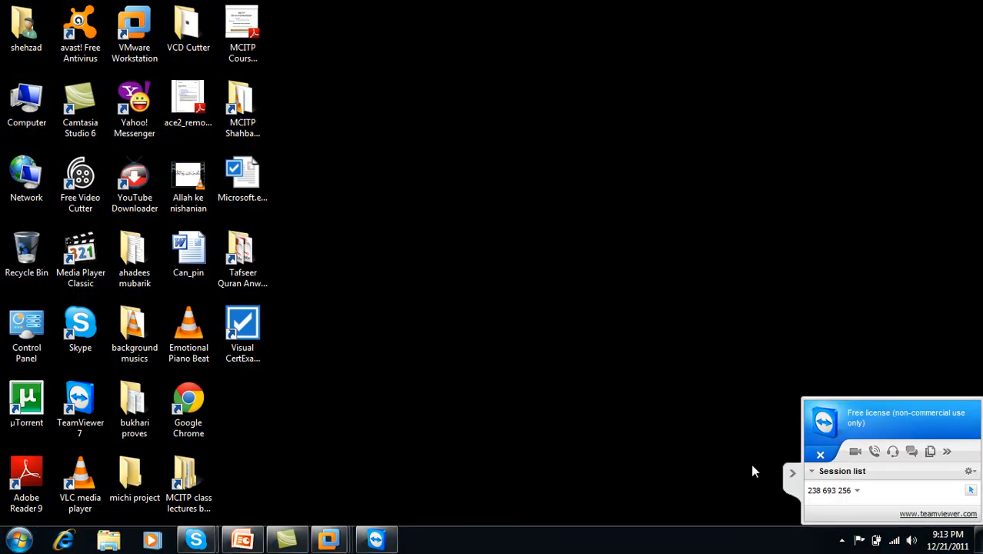
{"action": "left_click", "coordinate": [793, 476]}
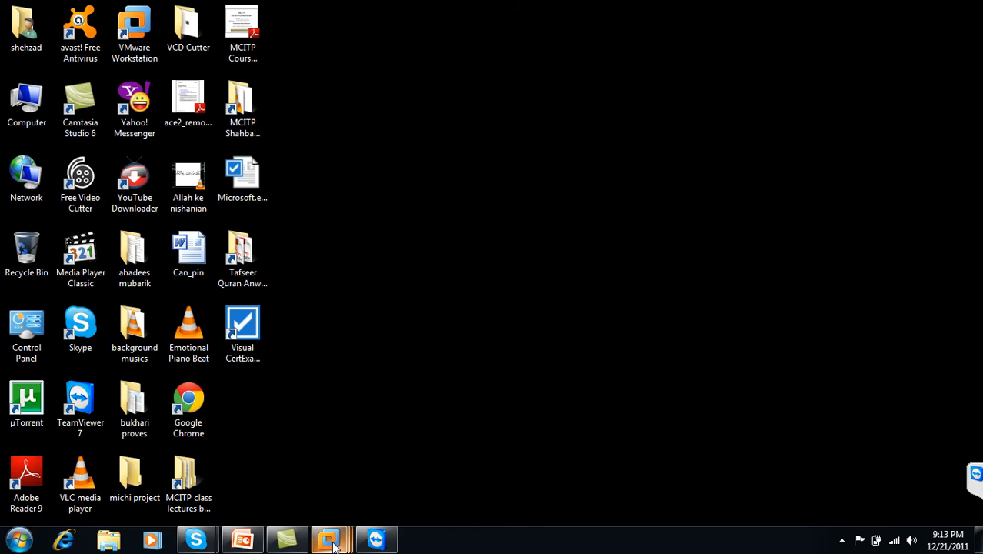
Step: Switch to the WinSrv1 virtual machine and display its list of programs and administrative tools
{"action": "mouse_move", "coordinate": [329, 539]}
{"action": "mouse_move", "coordinate": [260, 496]}
{"action": "left_click", "coordinate": [231, 450]}
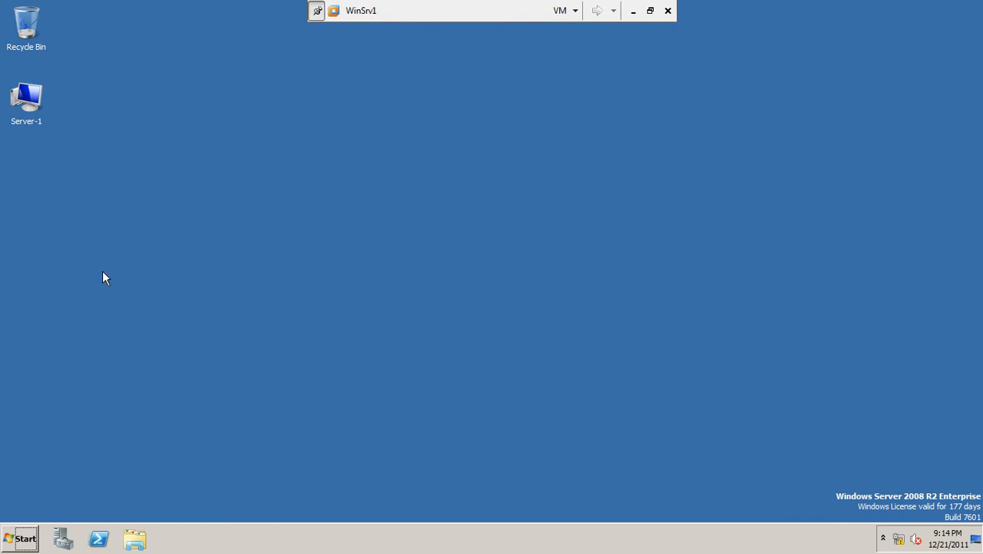
{"action": "left_click", "coordinate": [15, 540]}
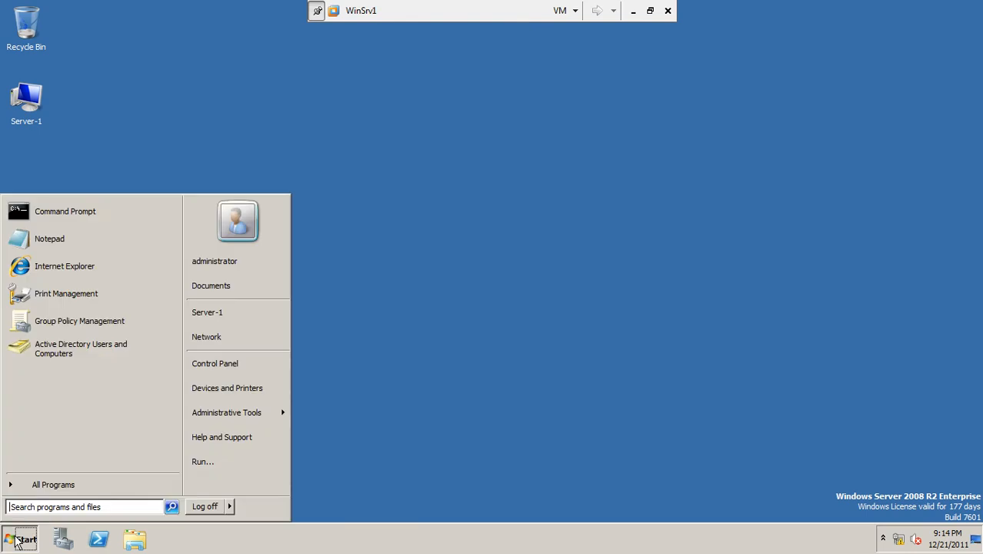
{"action": "left_click", "coordinate": [633, 11]}
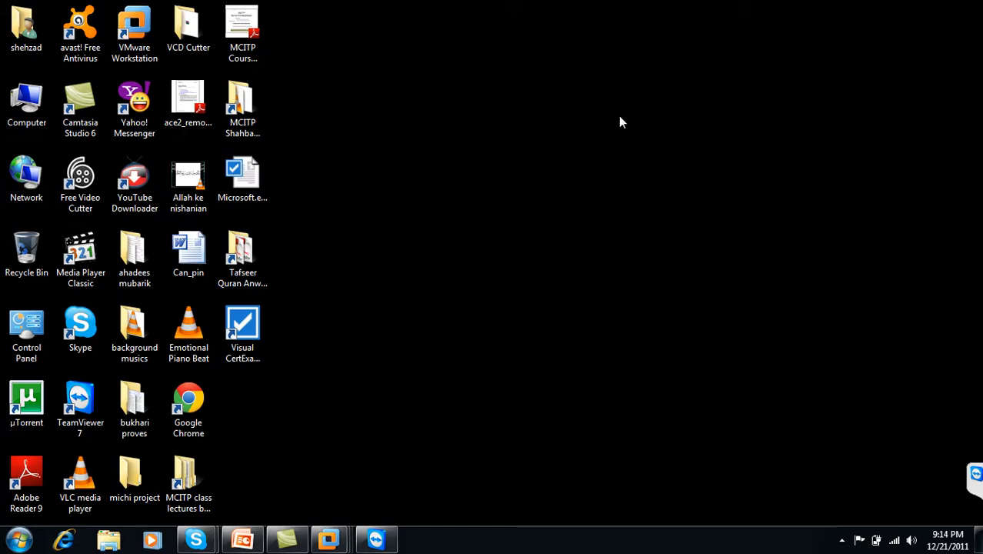
{"action": "left_click", "coordinate": [841, 541]}
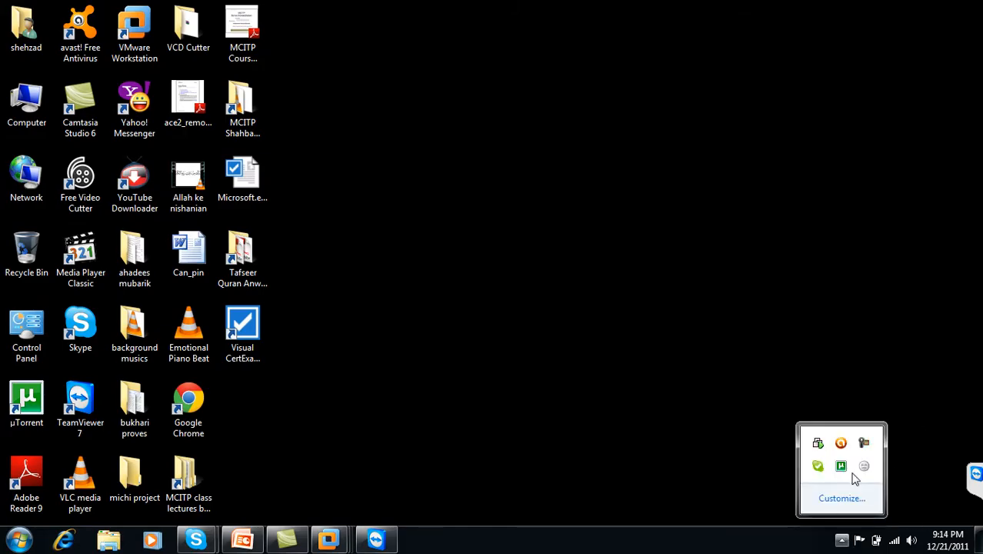
{"action": "mouse_move", "coordinate": [338, 539]}
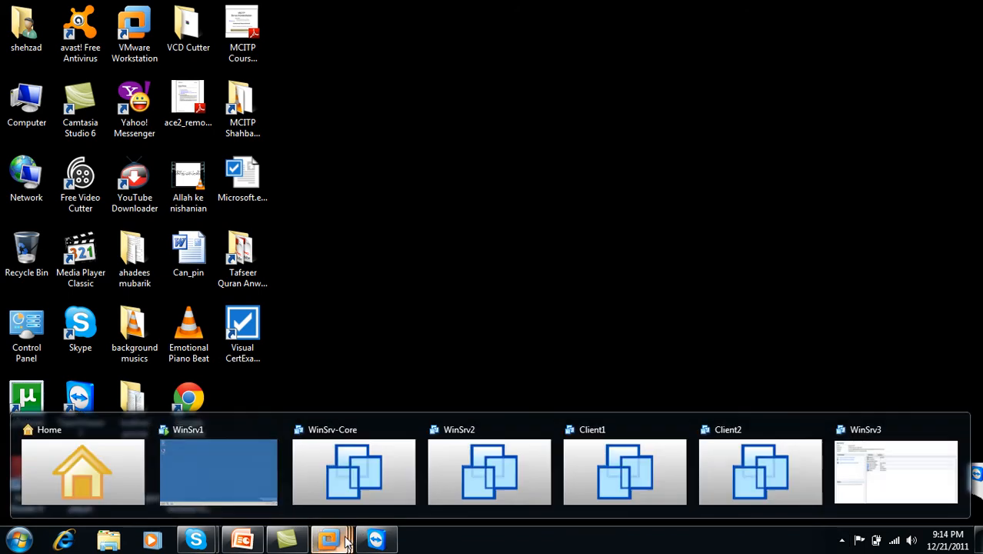
{"action": "left_click", "coordinate": [205, 466]}
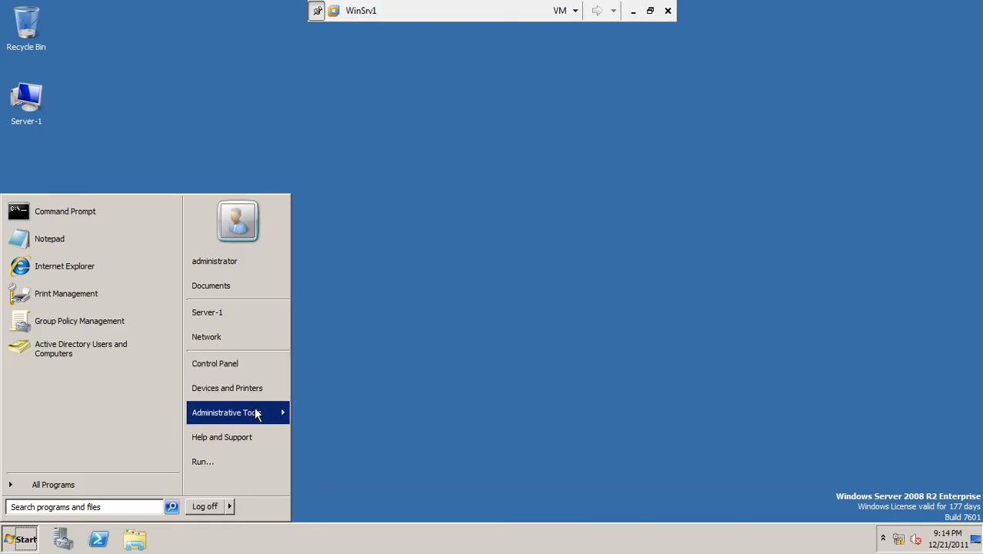
Step: Open Active Directory Users and Computers and maximize its window
{"action": "mouse_move", "coordinate": [257, 414]}
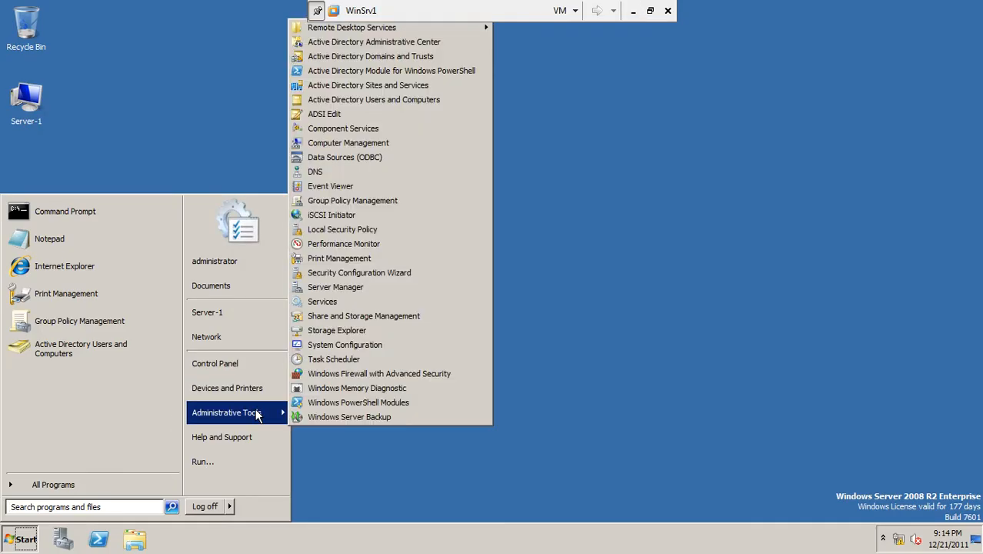
{"action": "left_click", "coordinate": [424, 100]}
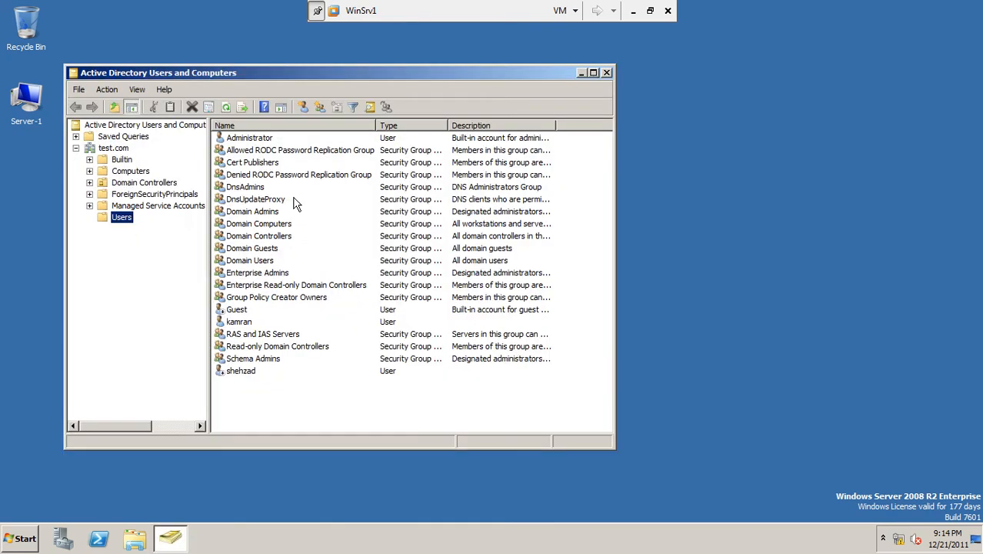
{"action": "double_click", "coordinate": [392, 77]}
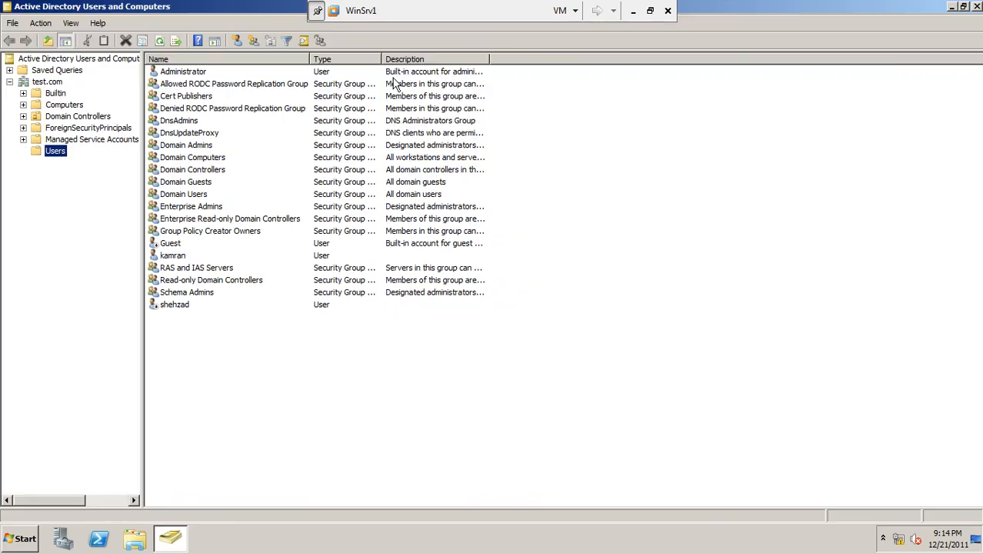
Step: View the properties of the Users container in test.com, then close them and the console
{"action": "right_click", "coordinate": [52, 153]}
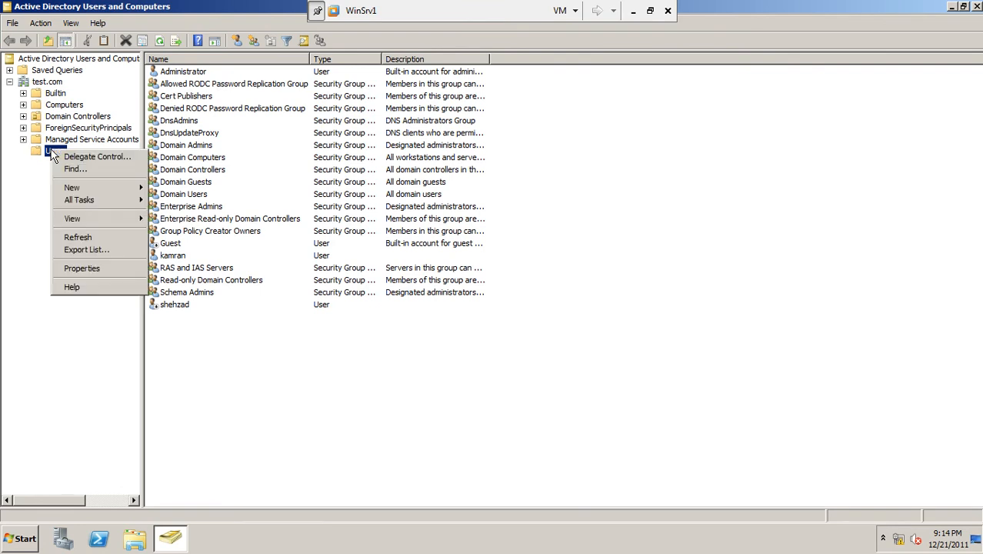
{"action": "left_click", "coordinate": [95, 269]}
{"action": "left_click", "coordinate": [567, 406]}
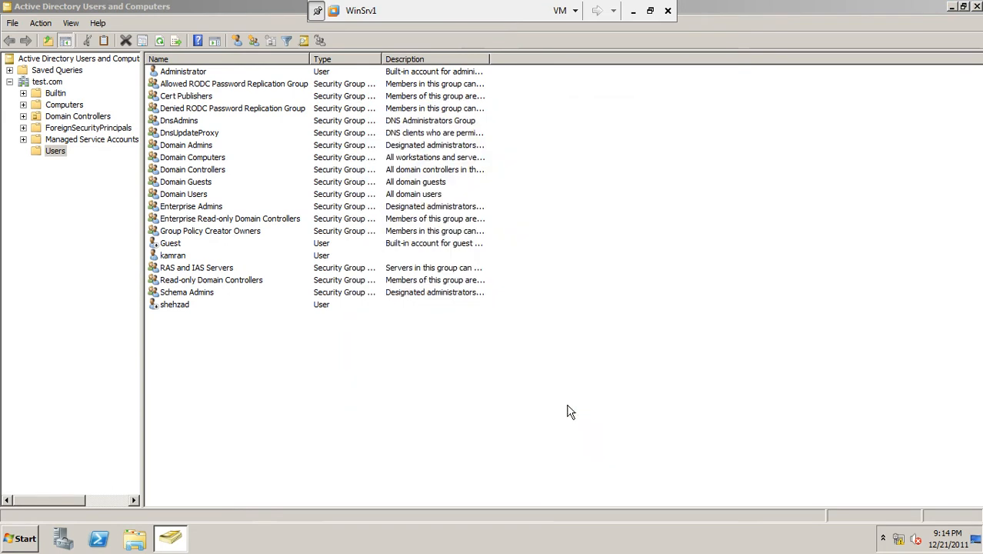
{"action": "left_click", "coordinate": [977, 6]}
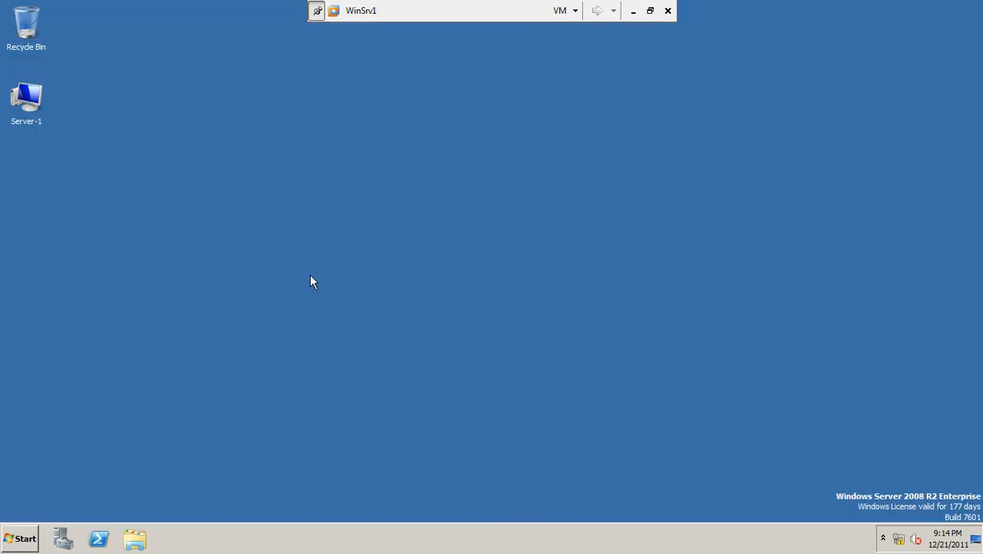
Step: Open Group Policy Management and start editing the Default Domain Policy under Group Policy Objects
{"action": "left_click", "coordinate": [23, 541]}
{"action": "mouse_move", "coordinate": [239, 416]}
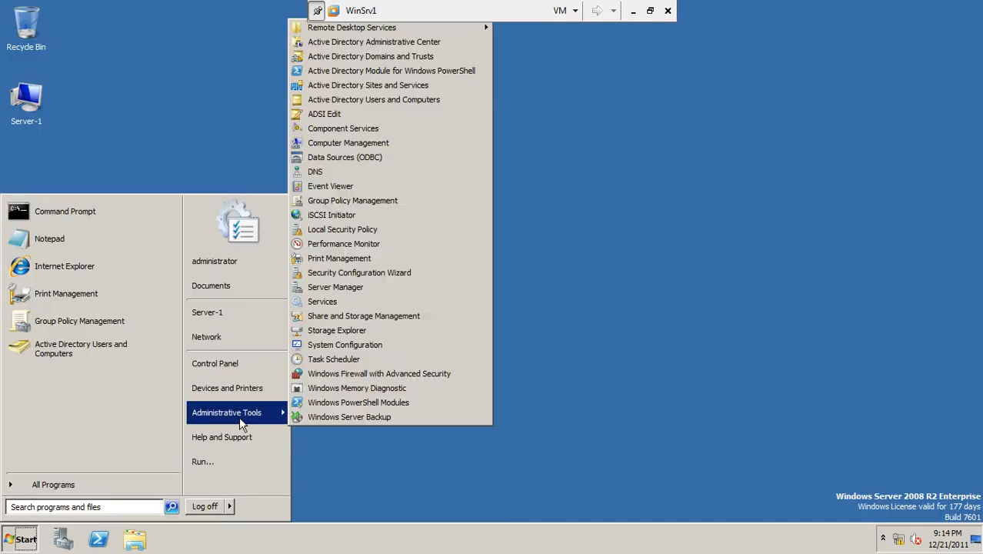
{"action": "left_click", "coordinate": [374, 200]}
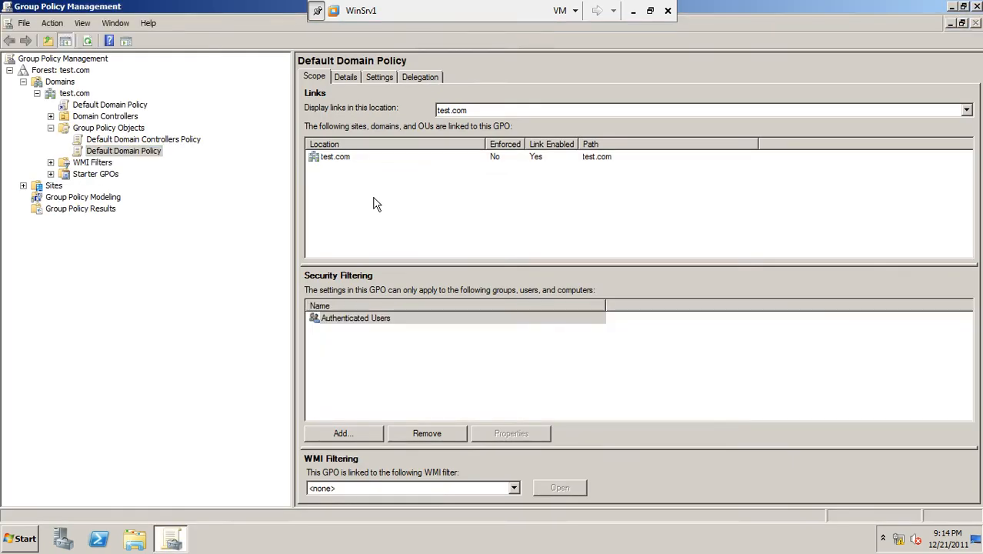
{"action": "left_click", "coordinate": [148, 158]}
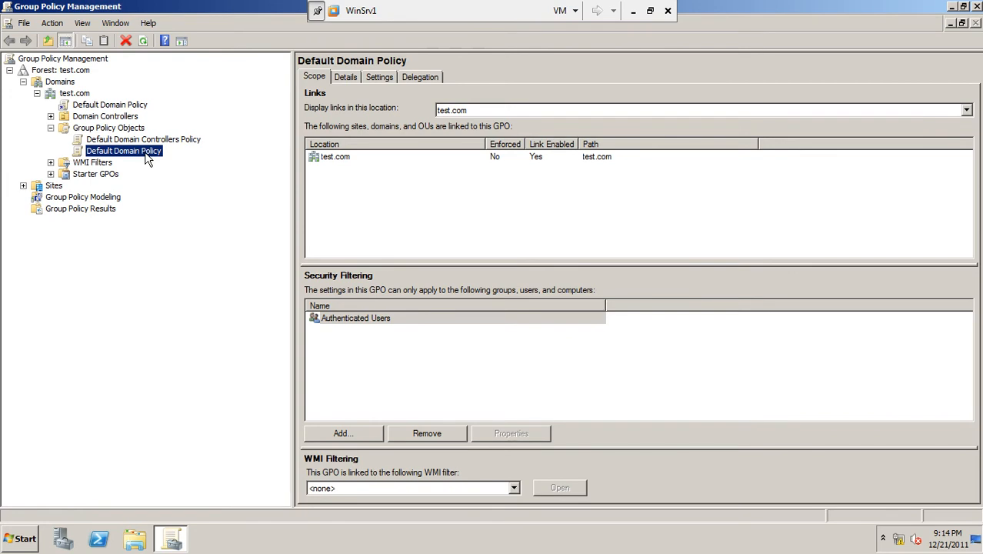
{"action": "right_click", "coordinate": [144, 152]}
{"action": "left_click", "coordinate": [162, 164]}
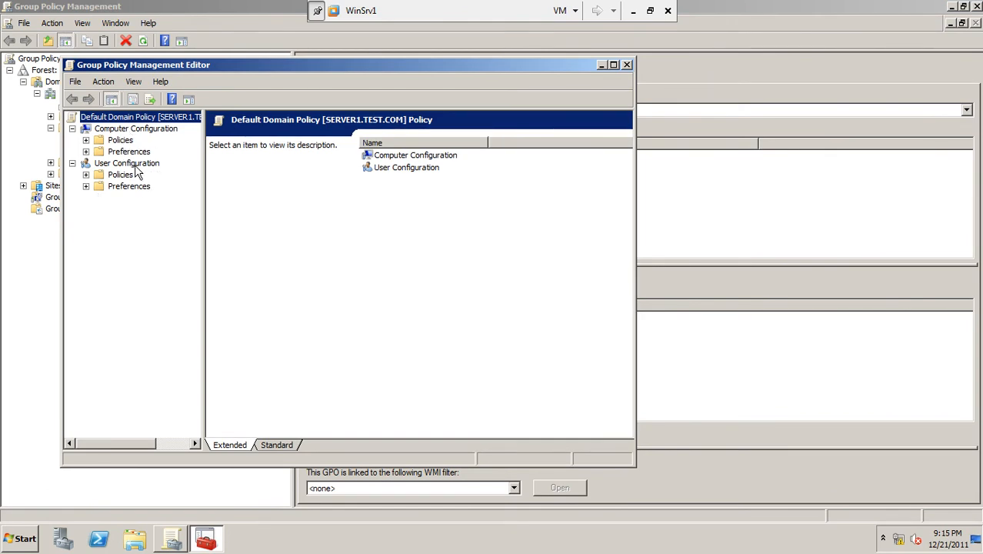
Step: Show the Disk Quotas policies under Computer Configuration, Policies, Administrative Templates, System, with the tree widened and the editor maximized
{"action": "left_click", "coordinate": [86, 140]}
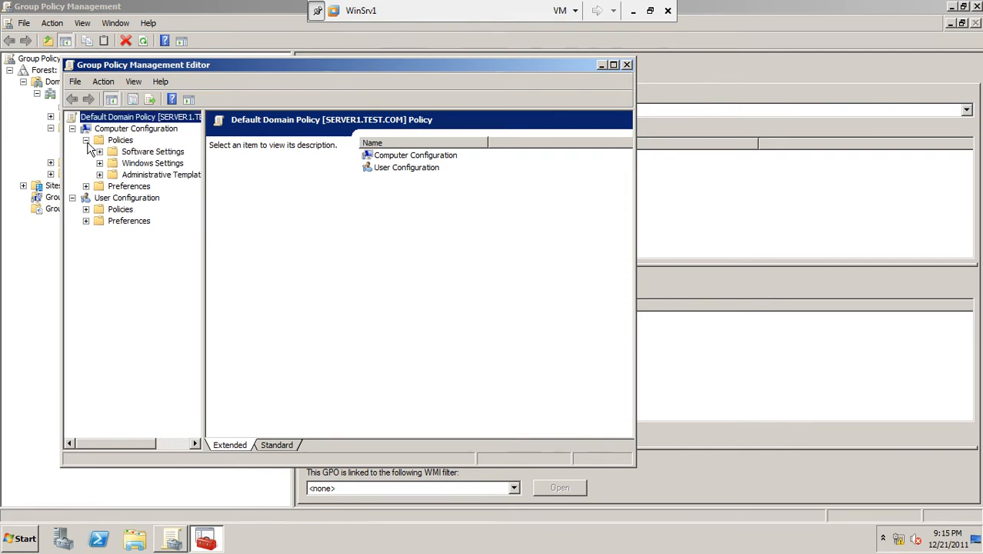
{"action": "left_click", "coordinate": [100, 175]}
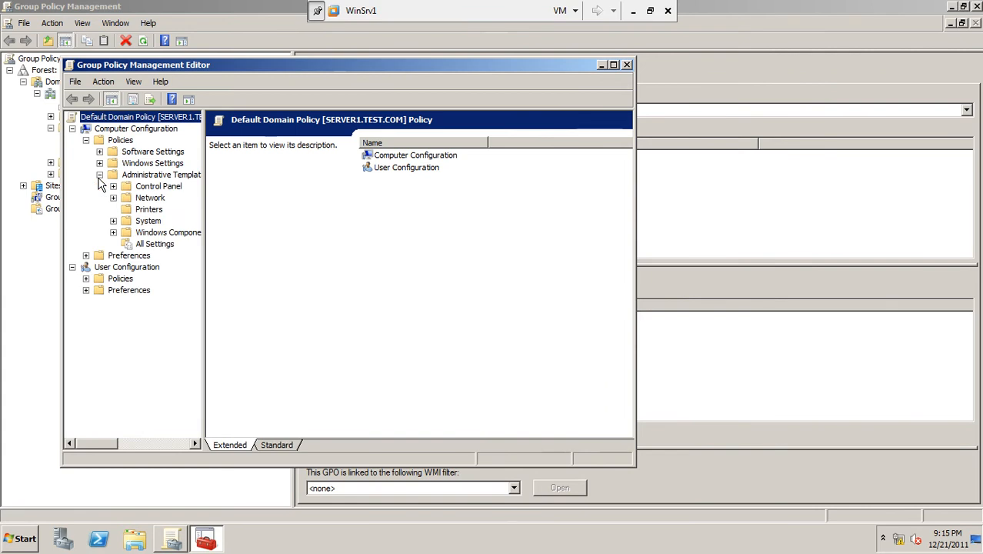
{"action": "left_click_drag", "start_coordinate": [204, 226], "coordinate": [313, 213]}
{"action": "left_click", "coordinate": [114, 222]}
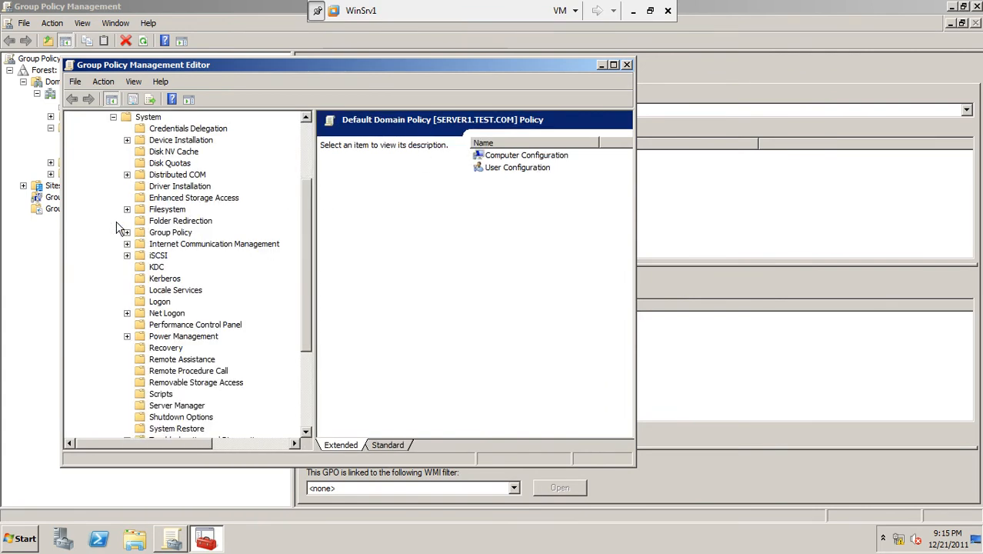
{"action": "left_click", "coordinate": [177, 166]}
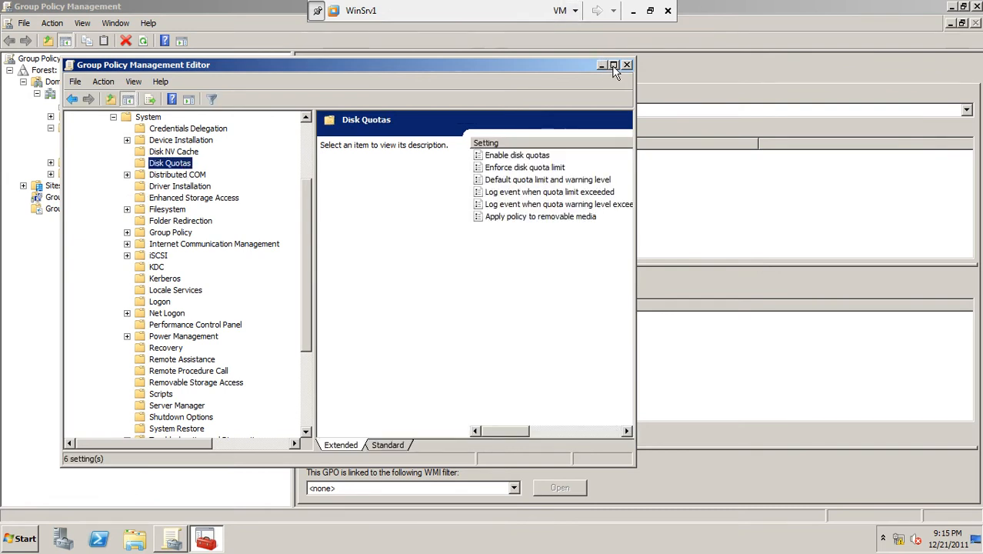
{"action": "left_click", "coordinate": [613, 68]}
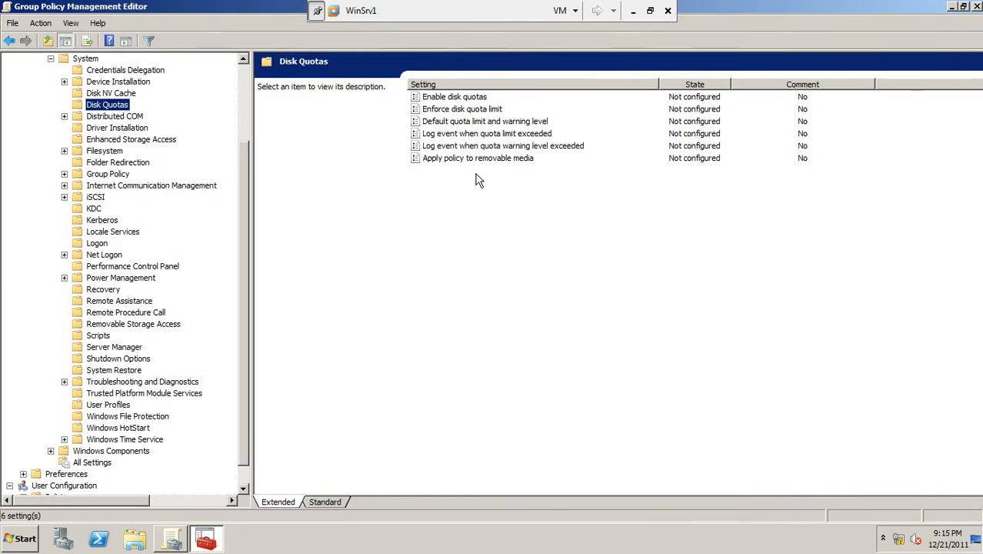
Step: Review the Enable disk quotas policy, switching the settings list to the Standard view, and close its settings unchanged
{"action": "left_click", "coordinate": [459, 100]}
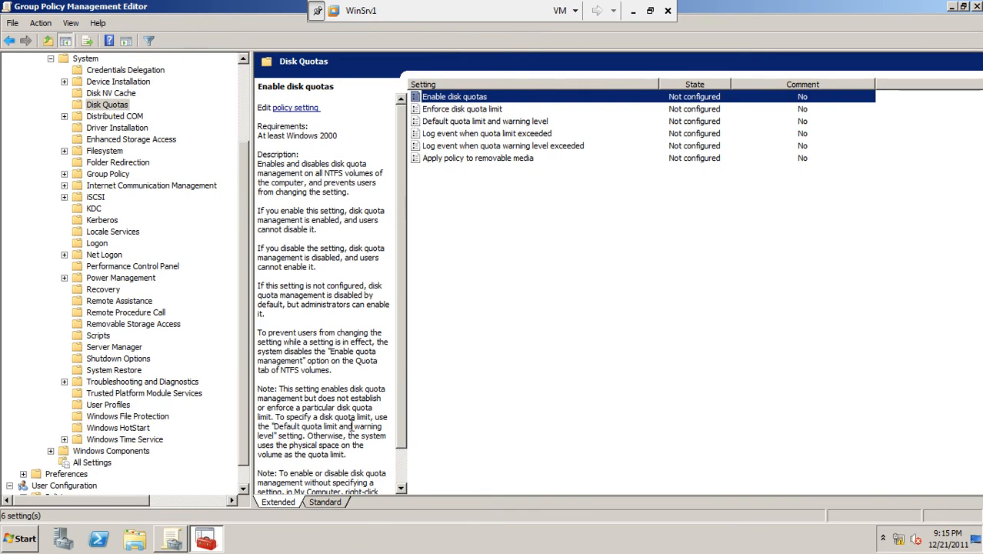
{"action": "left_click", "coordinate": [326, 501]}
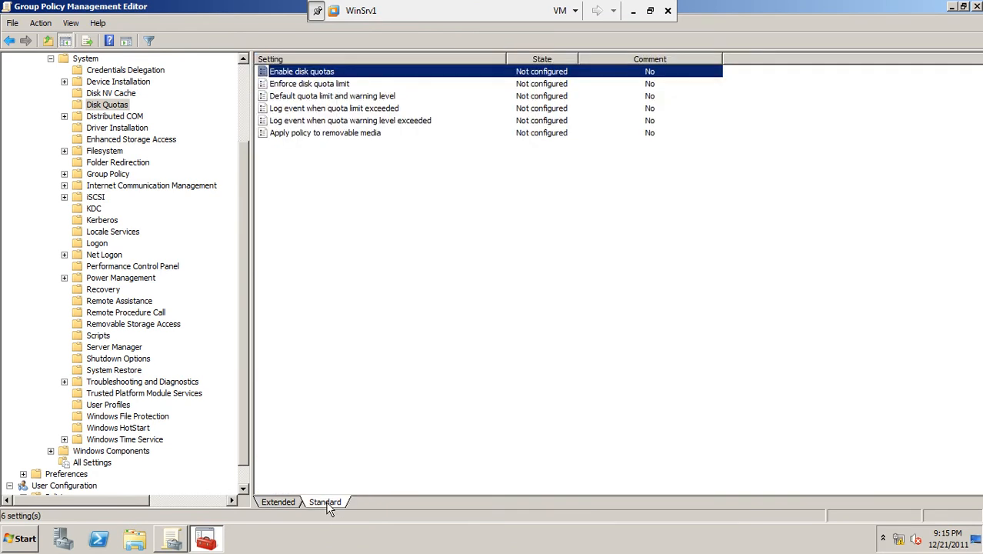
{"action": "double_click", "coordinate": [330, 75]}
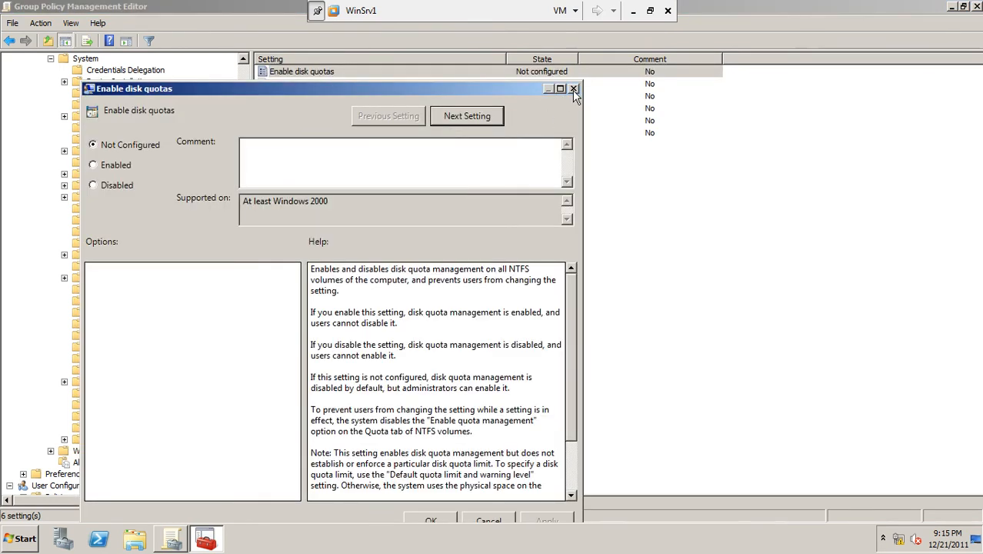
{"action": "left_click", "coordinate": [573, 88]}
Step: Choose Enabled for the Enable disk quotas policy and close its settings without applying
{"action": "double_click", "coordinate": [326, 76]}
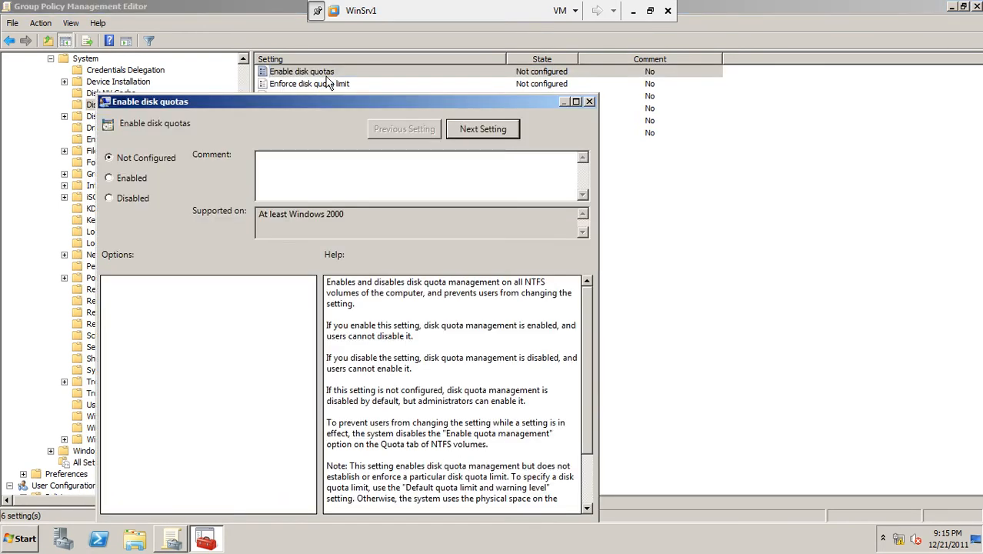
{"action": "left_click", "coordinate": [109, 177]}
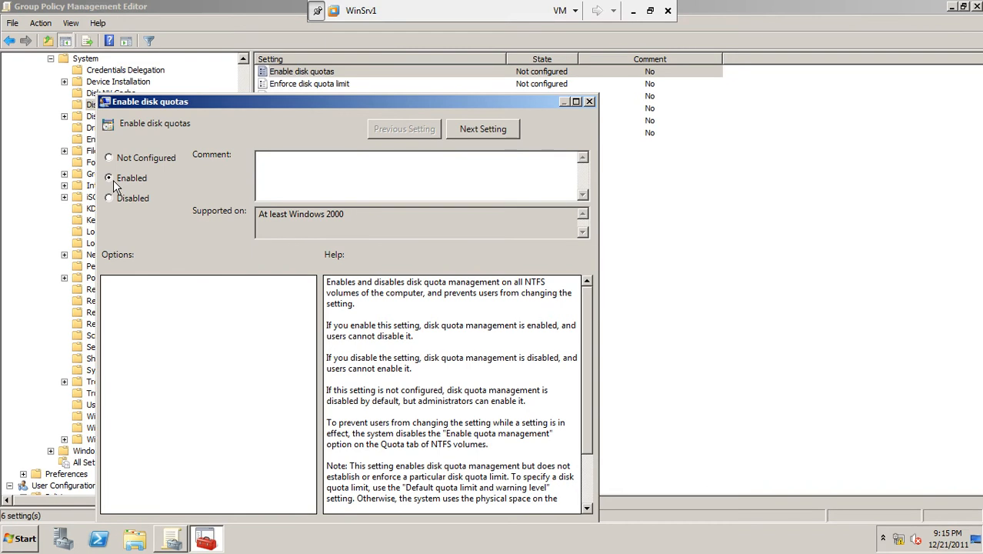
{"action": "left_click", "coordinate": [590, 101]}
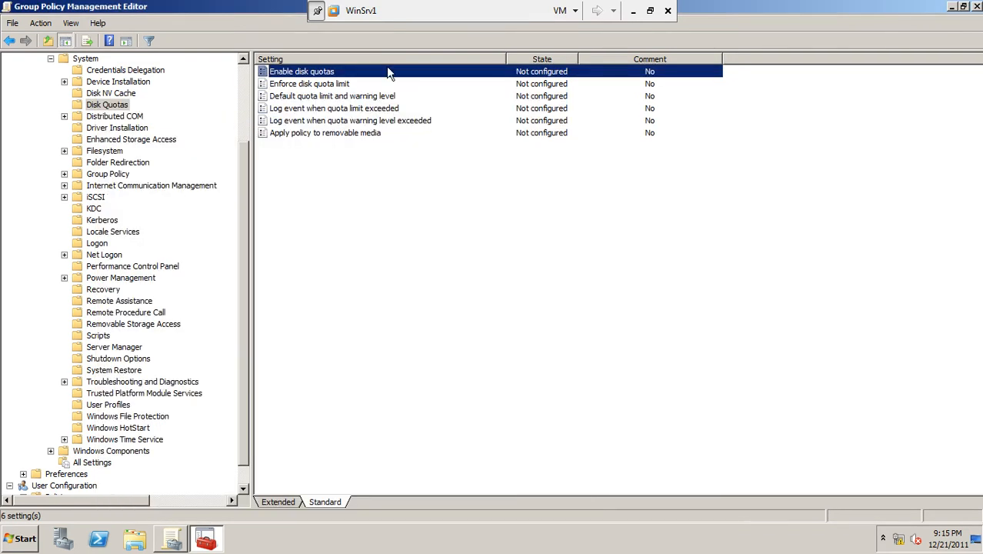
Step: Select the Enforce disk quota limit policy, restore the editor to a smaller window, and close the Group Policy Management console behind it
{"action": "left_click", "coordinate": [340, 87]}
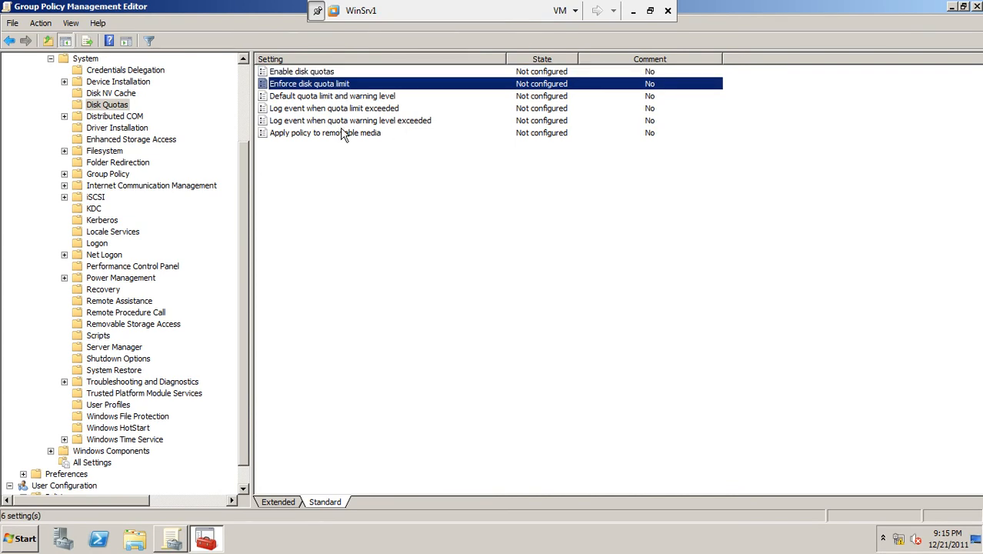
{"action": "left_click", "coordinate": [963, 6]}
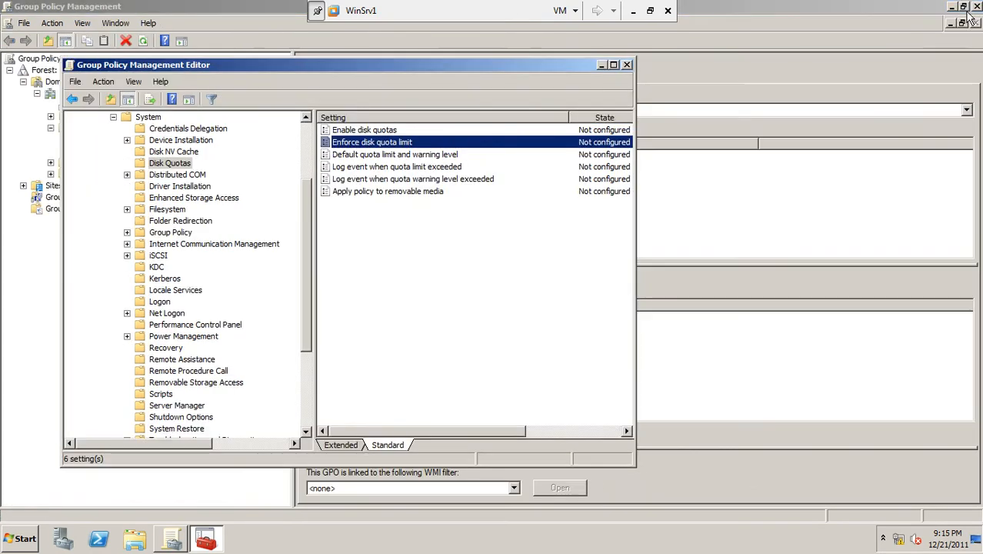
{"action": "left_click", "coordinate": [975, 7]}
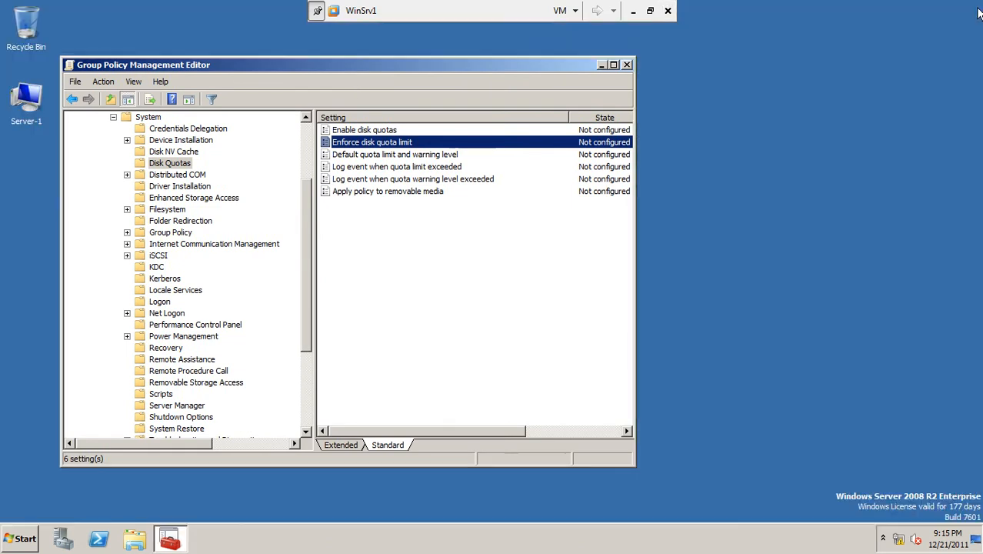
Step: Review the quota settings in the properties of Local Disk (C:) on Server-1, then cancel and close the Explorer window
{"action": "double_click", "coordinate": [21, 121]}
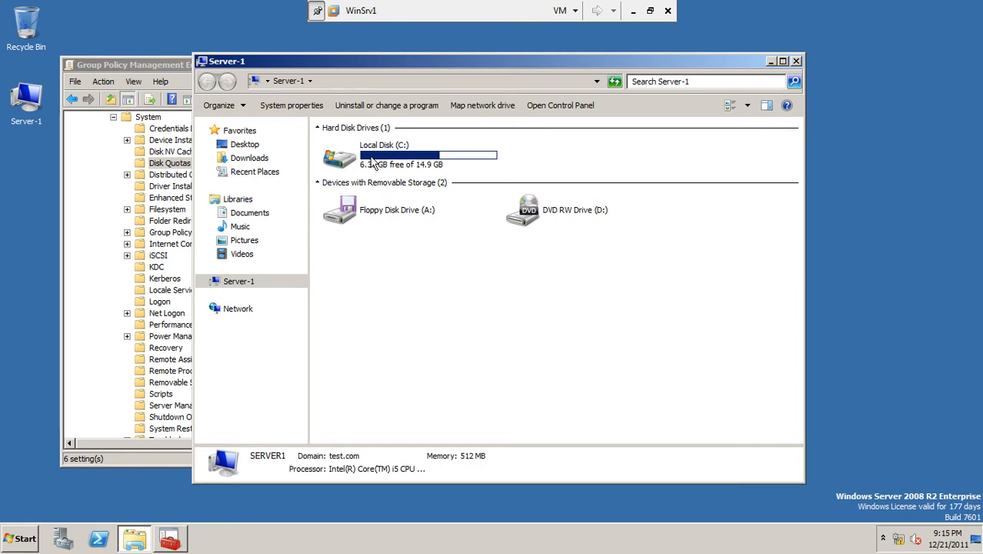
{"action": "left_click", "coordinate": [374, 161]}
{"action": "right_click", "coordinate": [373, 155]}
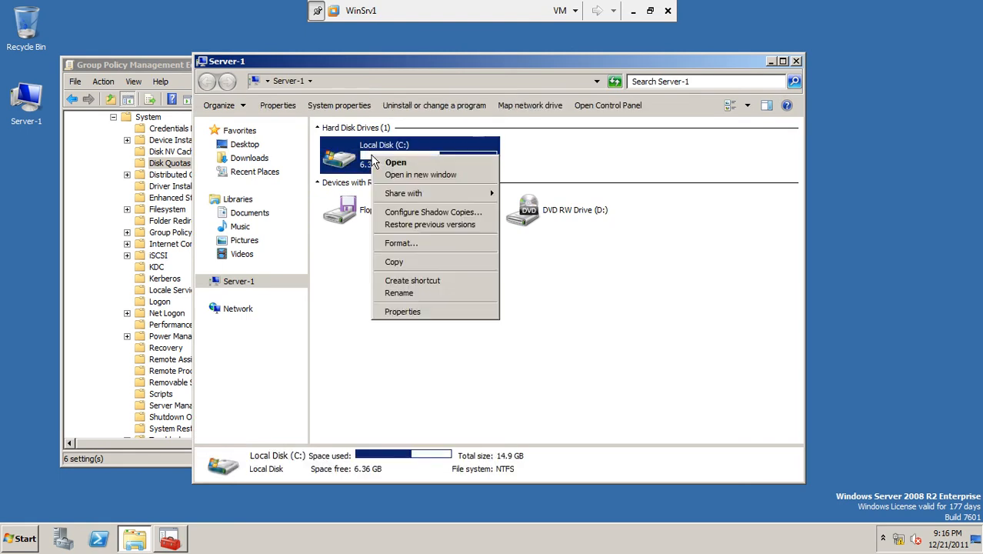
{"action": "left_click", "coordinate": [405, 312]}
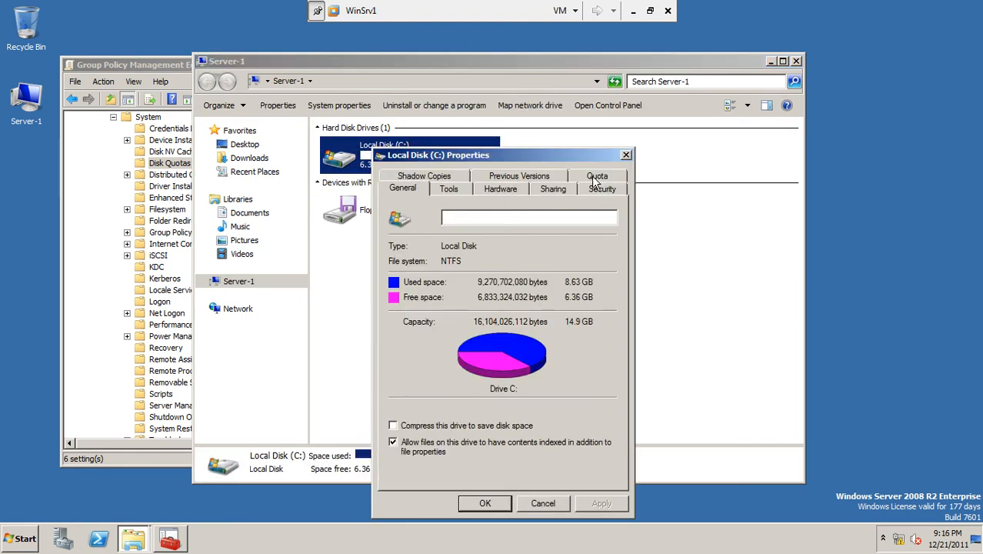
{"action": "left_click", "coordinate": [598, 178]}
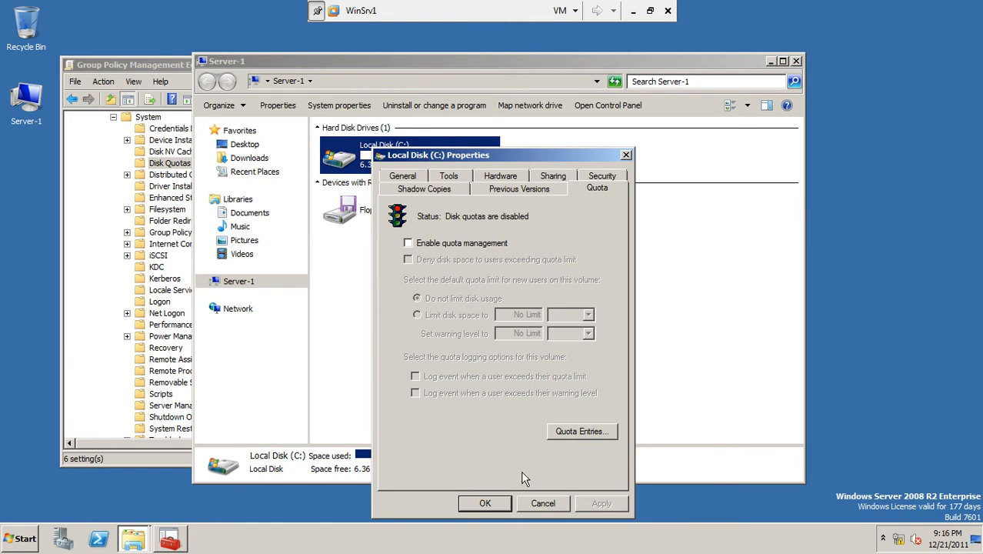
{"action": "left_click", "coordinate": [537, 502]}
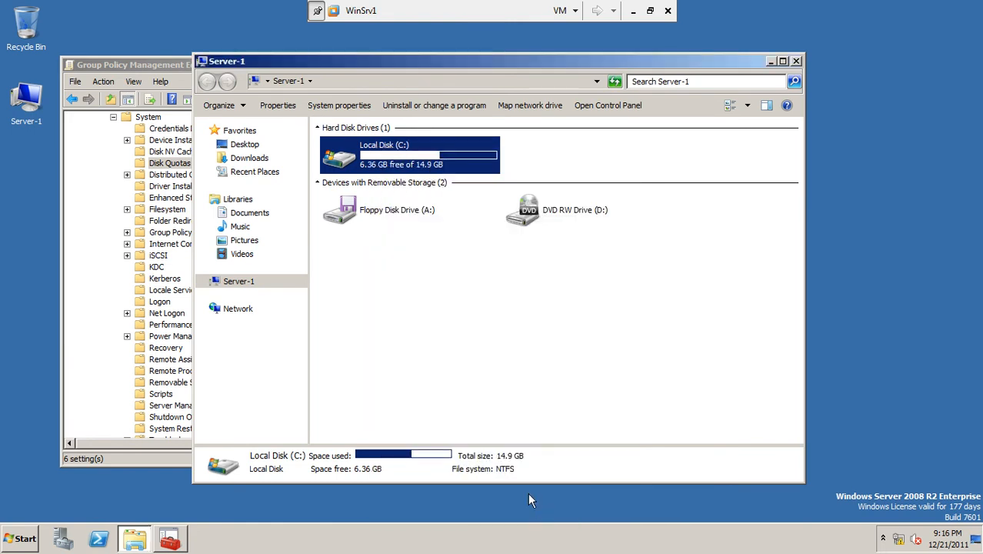
{"action": "left_click", "coordinate": [797, 61]}
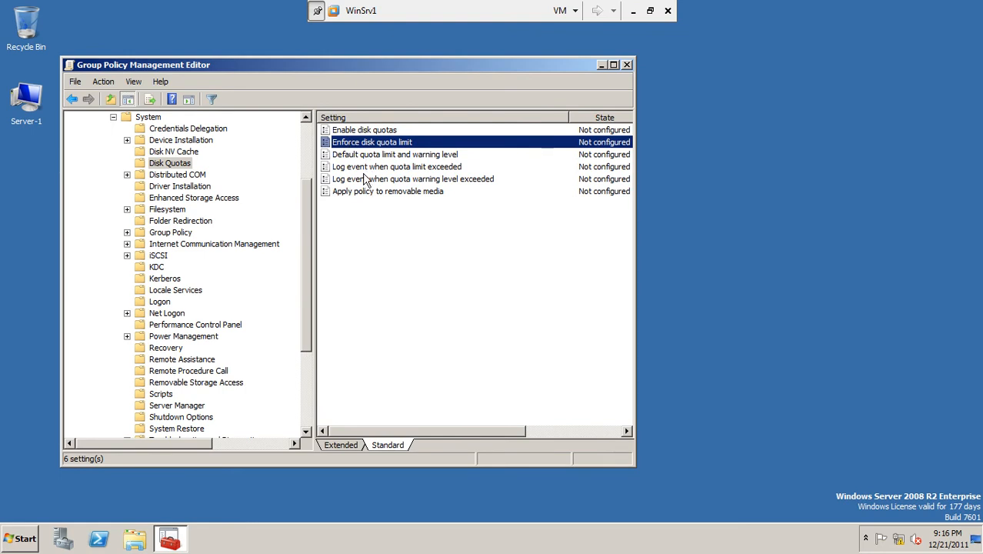
Step: Go through the quota event logging, default limit and warning level, and enforcement policies in the list, and close the Group Policy Management Editor
{"action": "left_click", "coordinate": [363, 168]}
{"action": "left_click", "coordinate": [371, 181]}
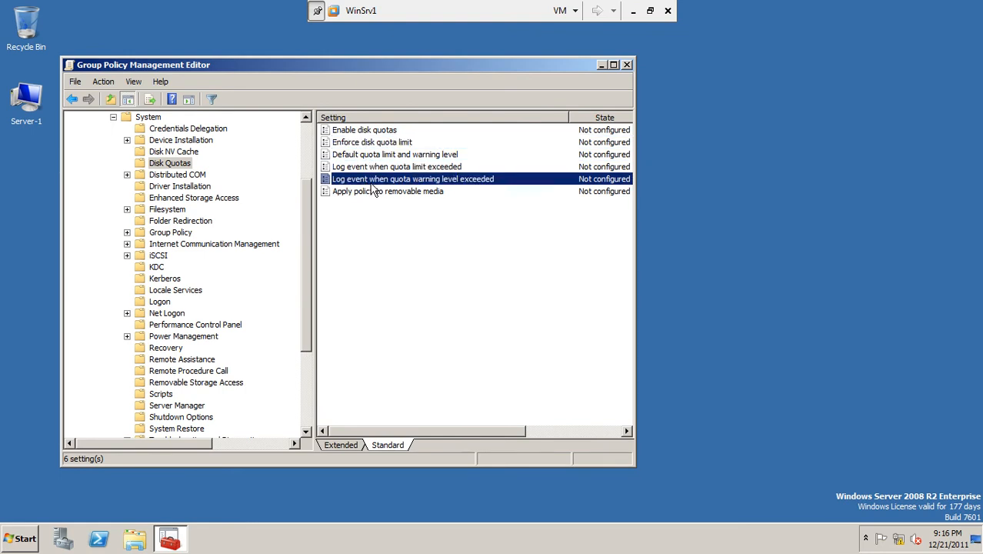
{"action": "left_click", "coordinate": [371, 170]}
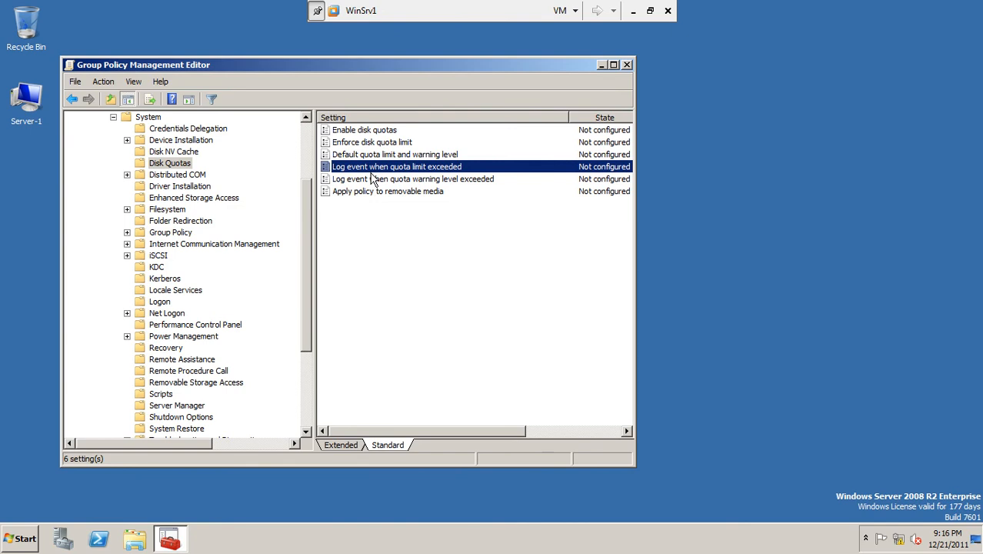
{"action": "left_click", "coordinate": [391, 180]}
{"action": "left_click", "coordinate": [391, 171]}
{"action": "left_click", "coordinate": [380, 154]}
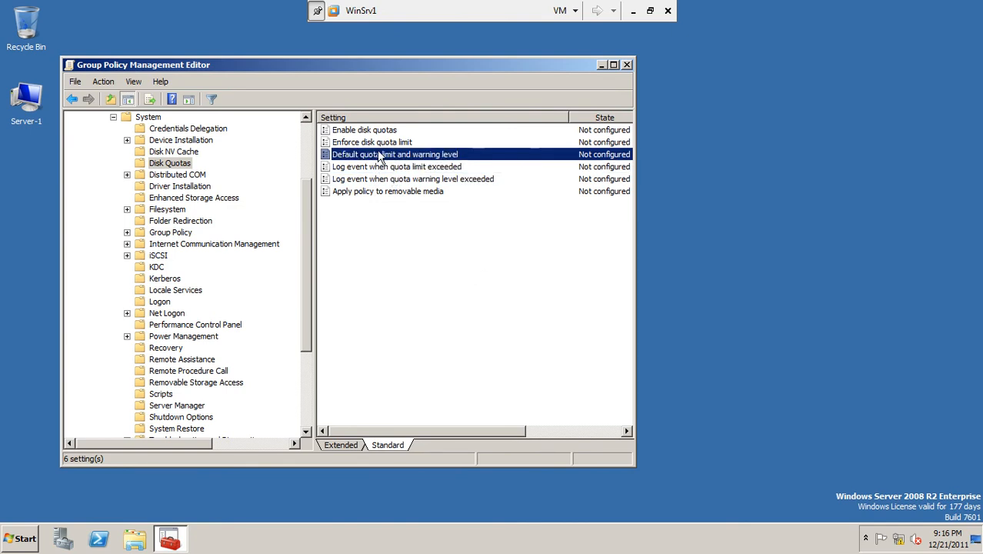
{"action": "left_click", "coordinate": [376, 146]}
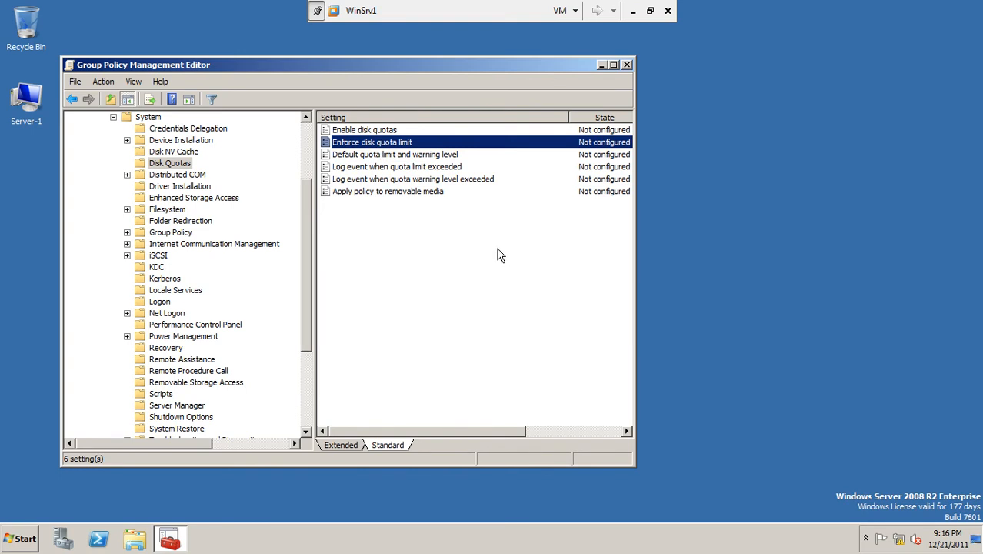
{"action": "left_click", "coordinate": [628, 66]}
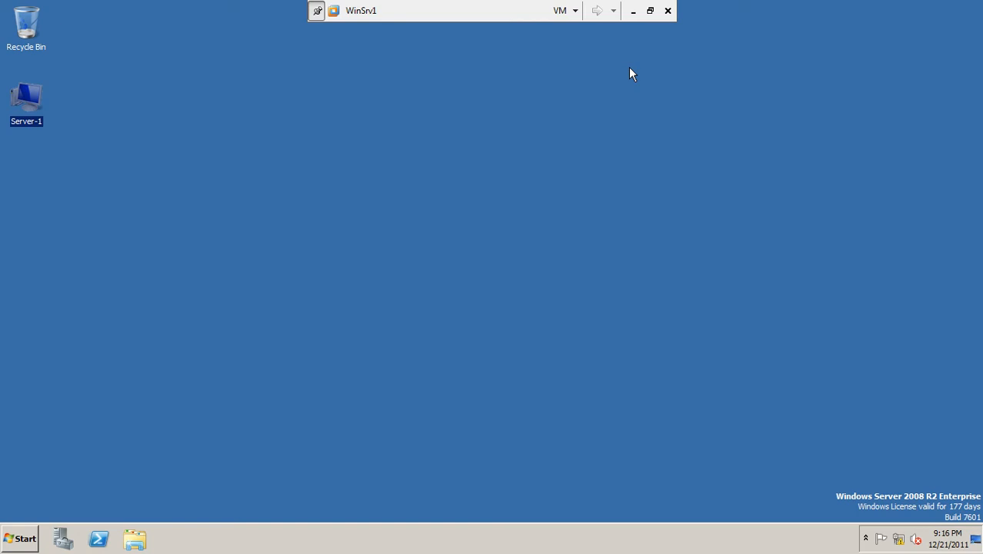
Step: Minimize the WinSrv1 machine, switch to the Configuring Print Services presentation in PowerPoint, show the lecture topics on slide 2, and close it
{"action": "left_click", "coordinate": [633, 11]}
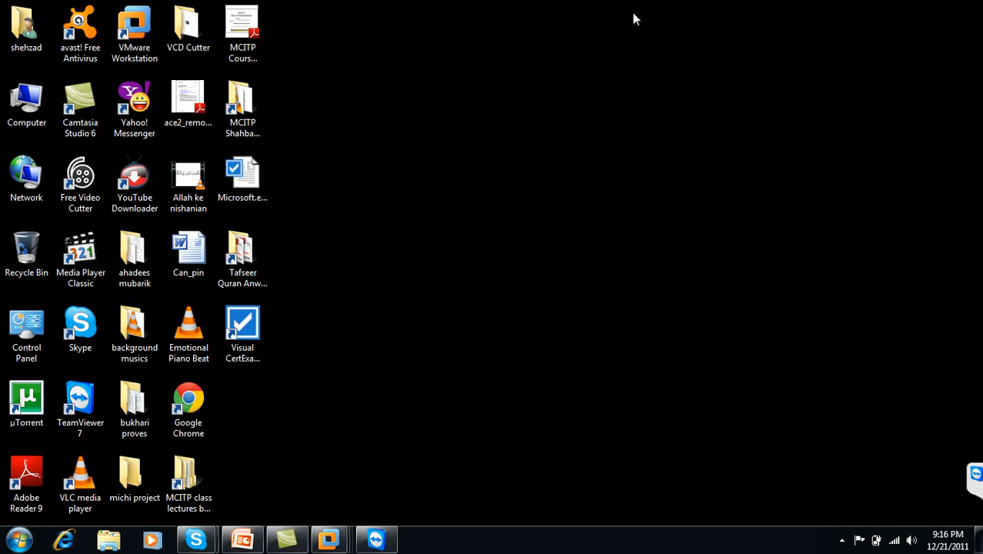
{"action": "left_click", "coordinate": [242, 540]}
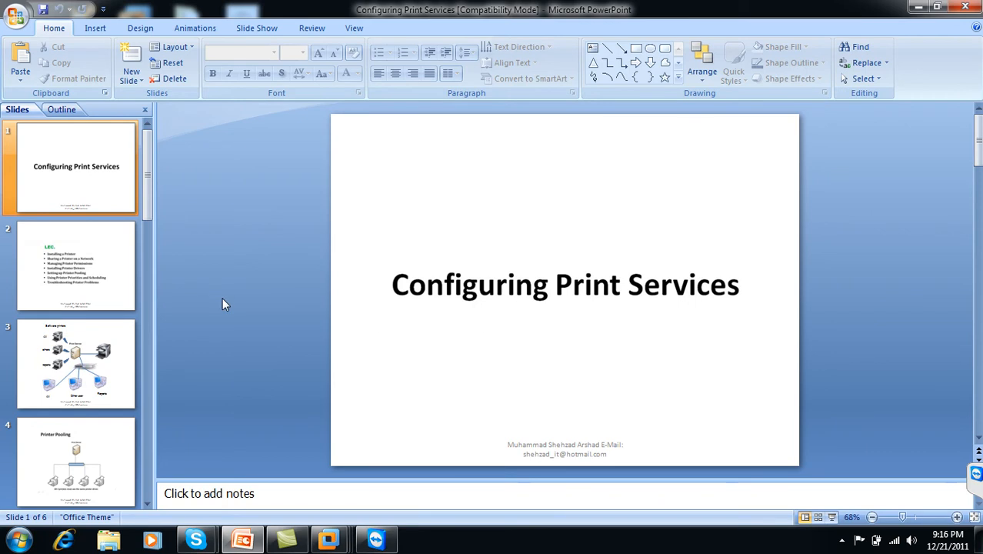
{"action": "left_click", "coordinate": [77, 263]}
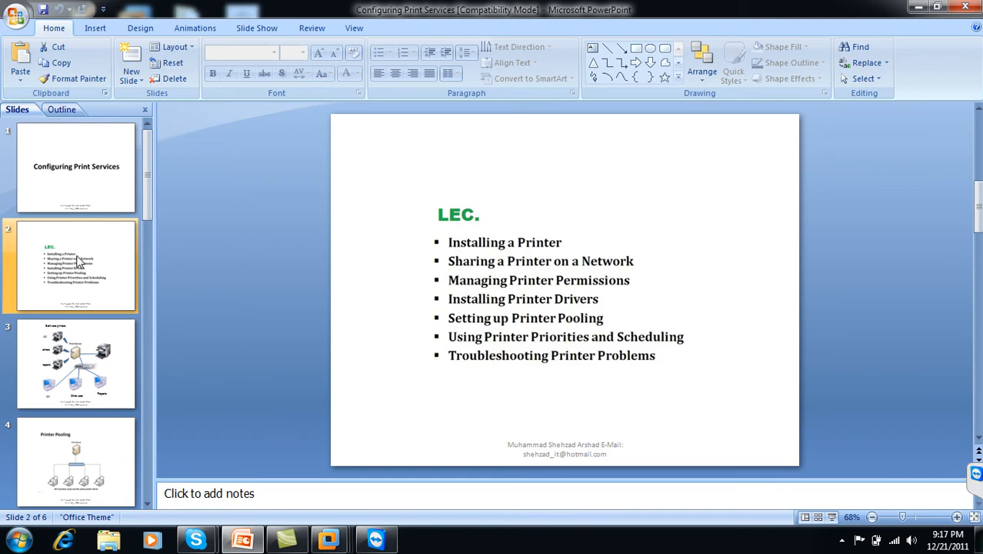
{"action": "left_click", "coordinate": [968, 6]}
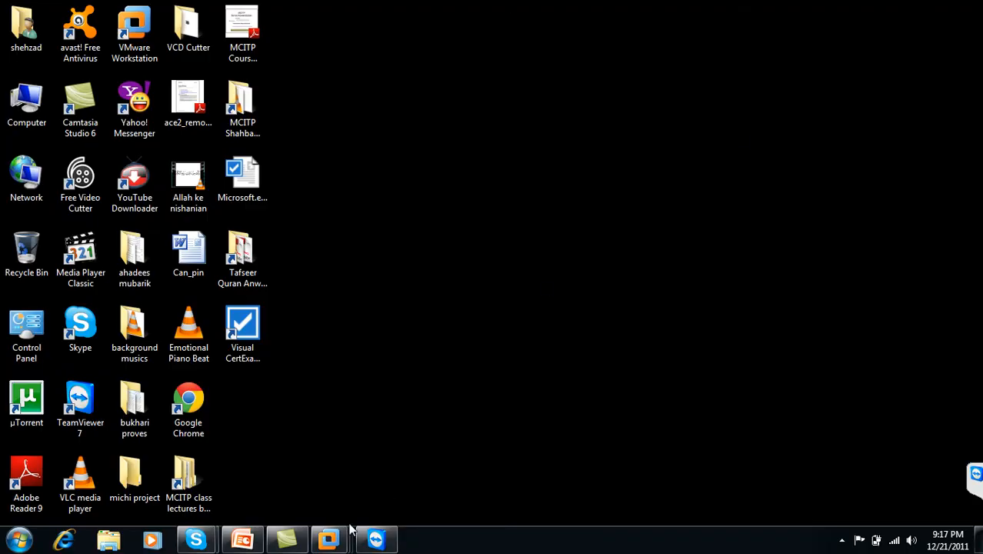
Step: Switch to VMware Workstation, power on the WinSrv2 virtual machine, and show it in full screen
{"action": "mouse_move", "coordinate": [329, 538]}
{"action": "left_click", "coordinate": [478, 470]}
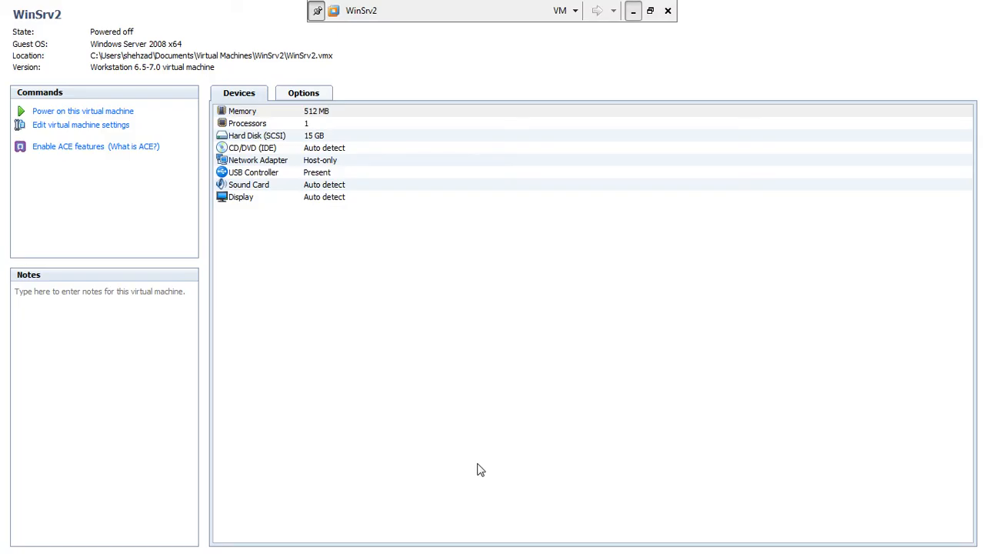
{"action": "left_click", "coordinate": [649, 11]}
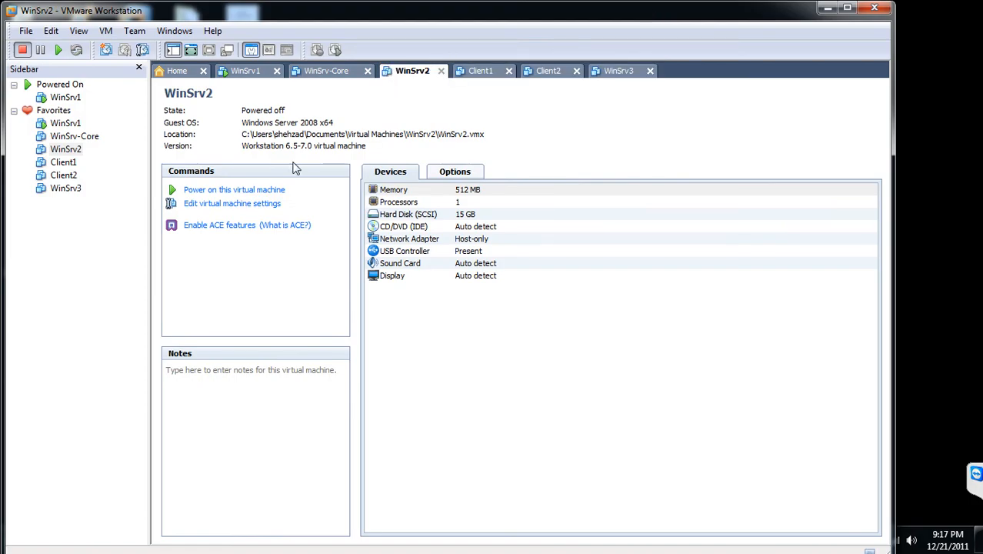
{"action": "left_click", "coordinate": [278, 192]}
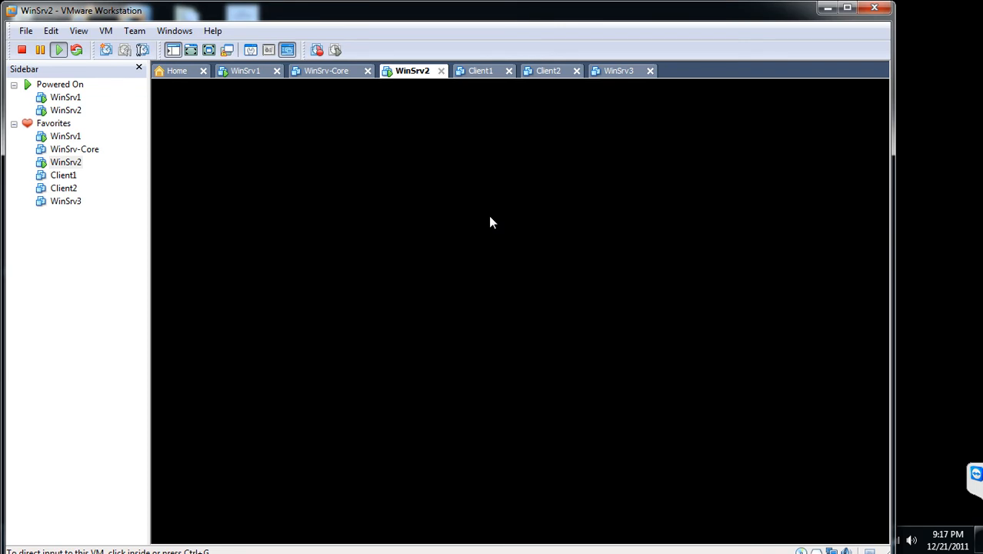
{"action": "left_click", "coordinate": [571, 9]}
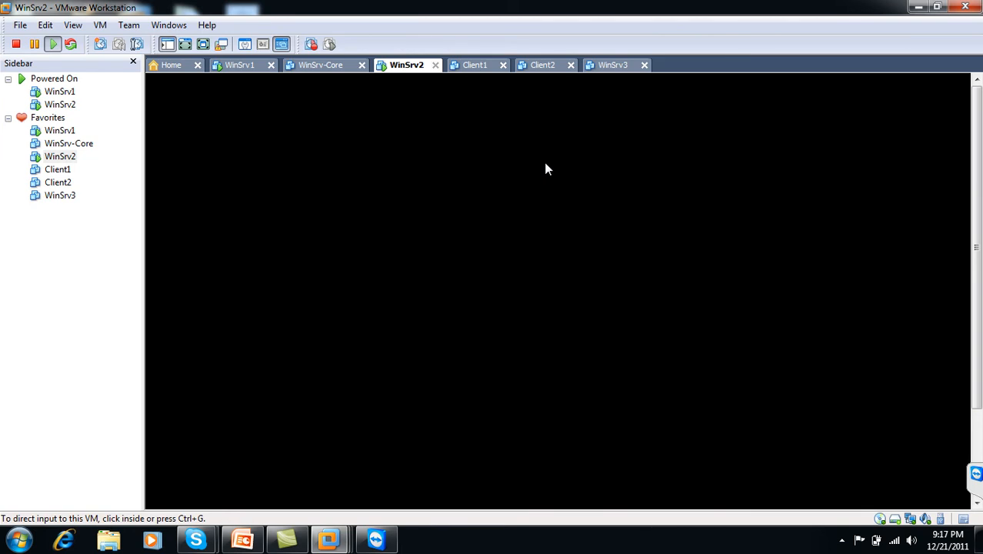
{"action": "left_click", "coordinate": [203, 44]}
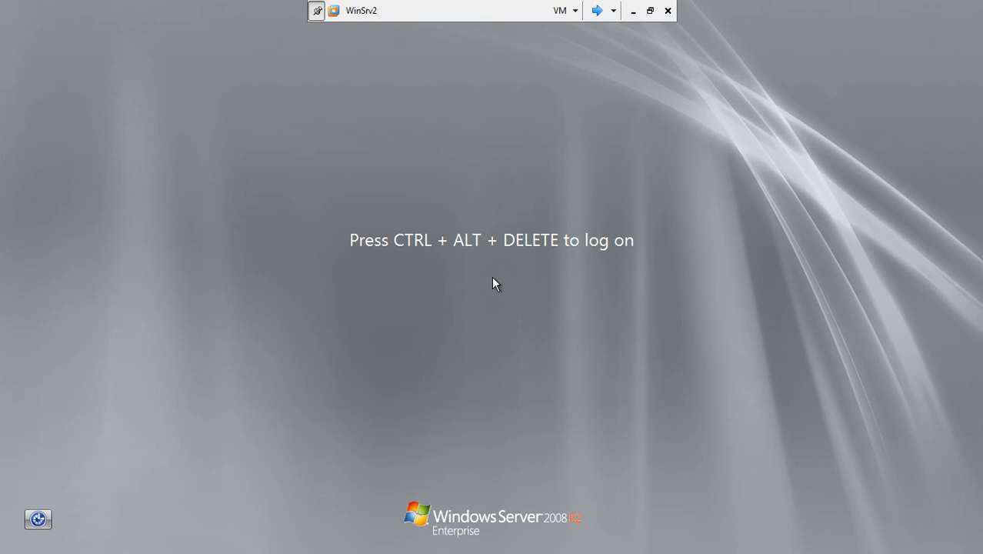
Step: Log on to WinSrv2 with the domain administrator account by entering the account password
{"action": "key", "text": "ctrl+alt+End"}
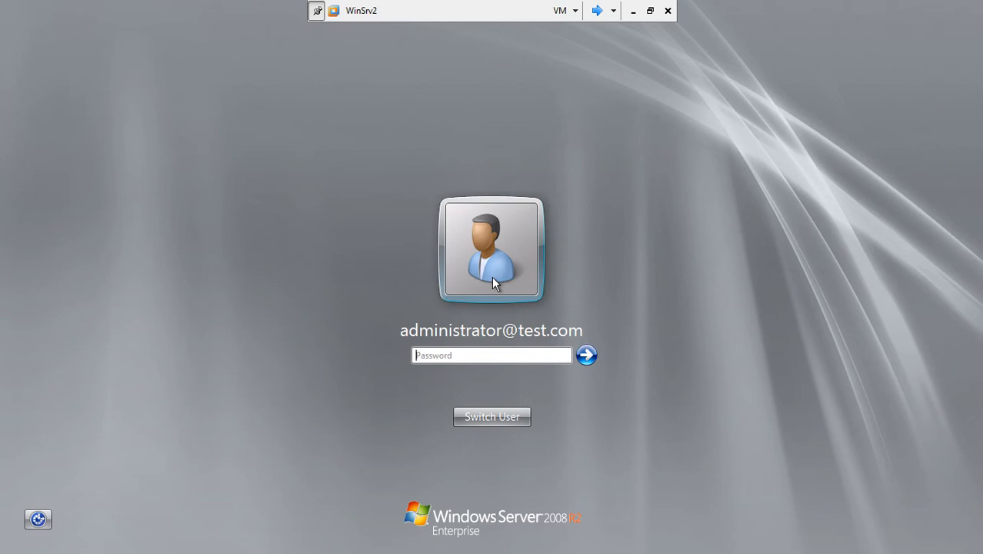
{"action": "type", "text": "•••••••"}
{"action": "key", "text": "Return"}
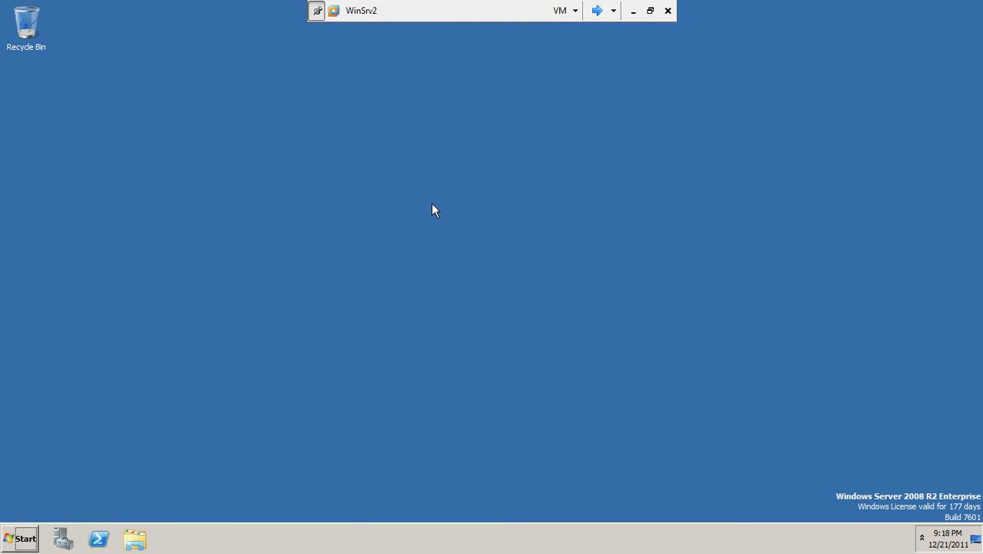
Step: Open Devices and Printers from All Control Panel Items and dismiss the notice about enhanced device icons
{"action": "left_click", "coordinate": [20, 538]}
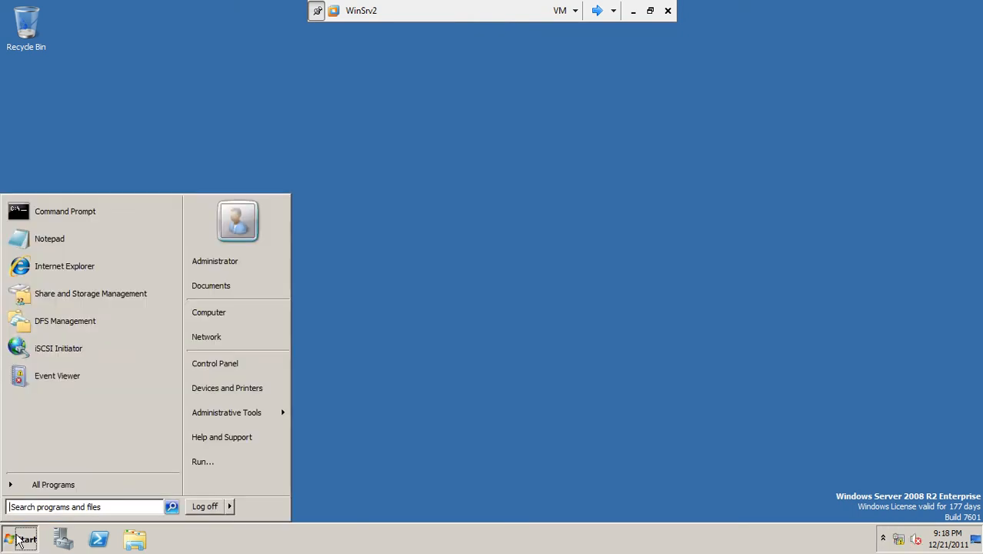
{"action": "left_click", "coordinate": [227, 368]}
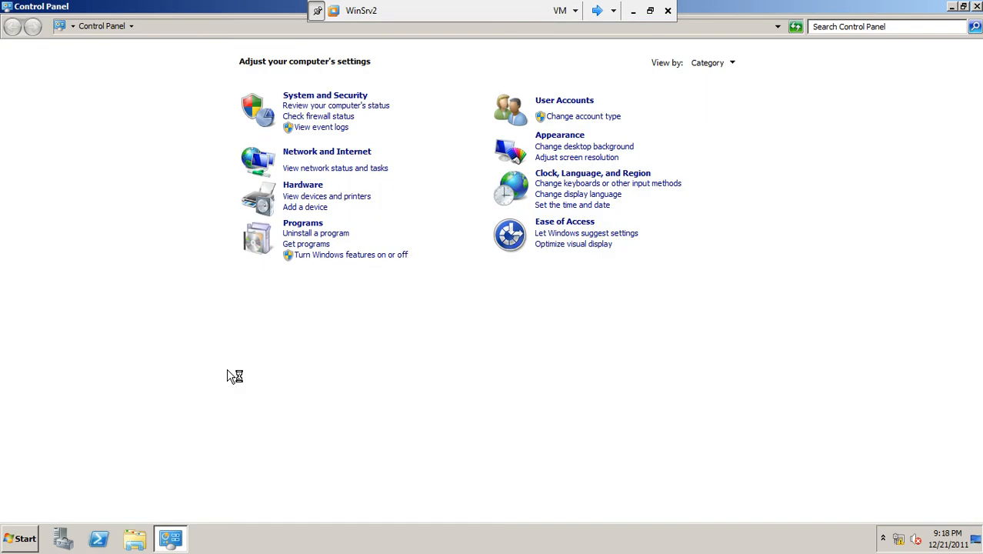
{"action": "left_click", "coordinate": [132, 26]}
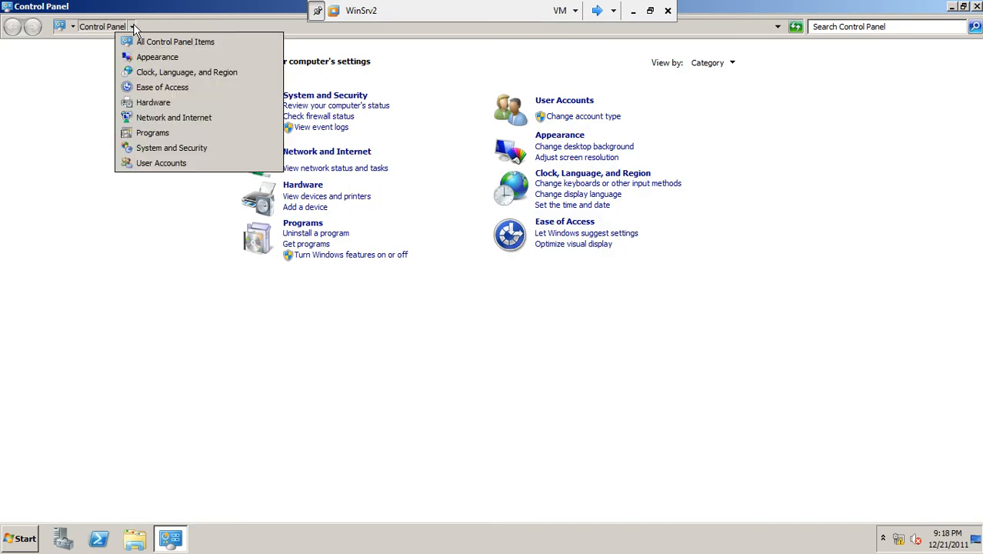
{"action": "left_click", "coordinate": [143, 46]}
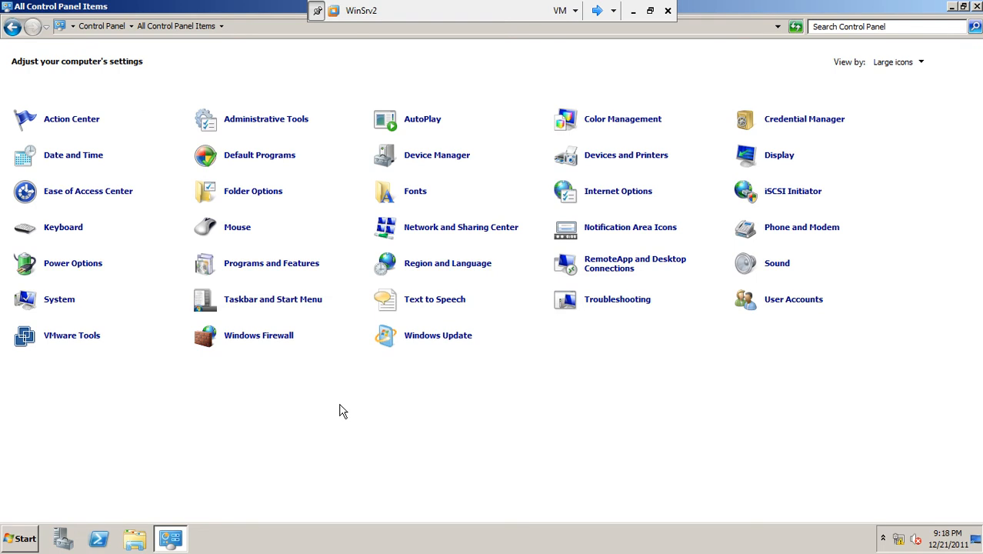
{"action": "left_click", "coordinate": [622, 156]}
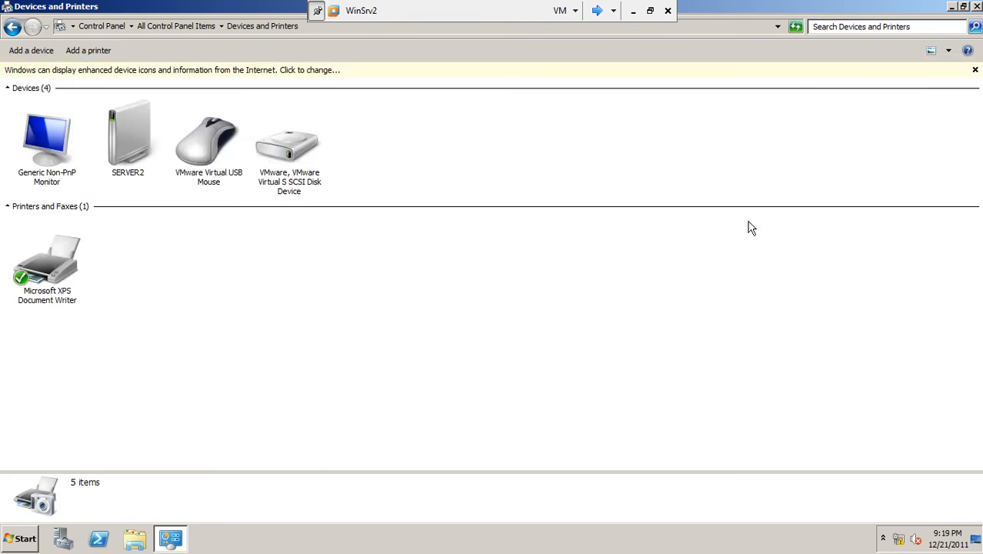
{"action": "left_click", "coordinate": [975, 70]}
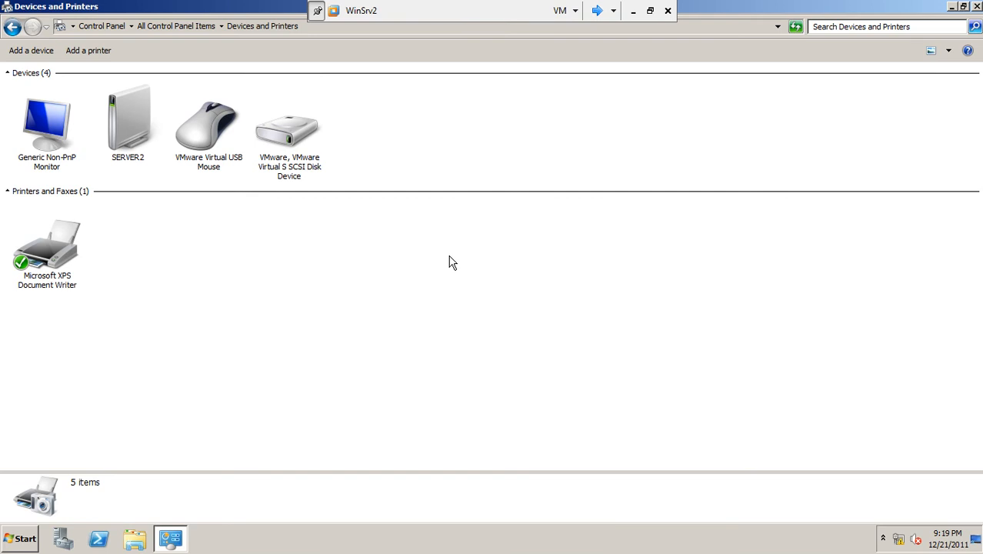
Step: Start adding a local printer and choose the existing port LPT1: (Printer Port)
{"action": "left_click", "coordinate": [91, 50]}
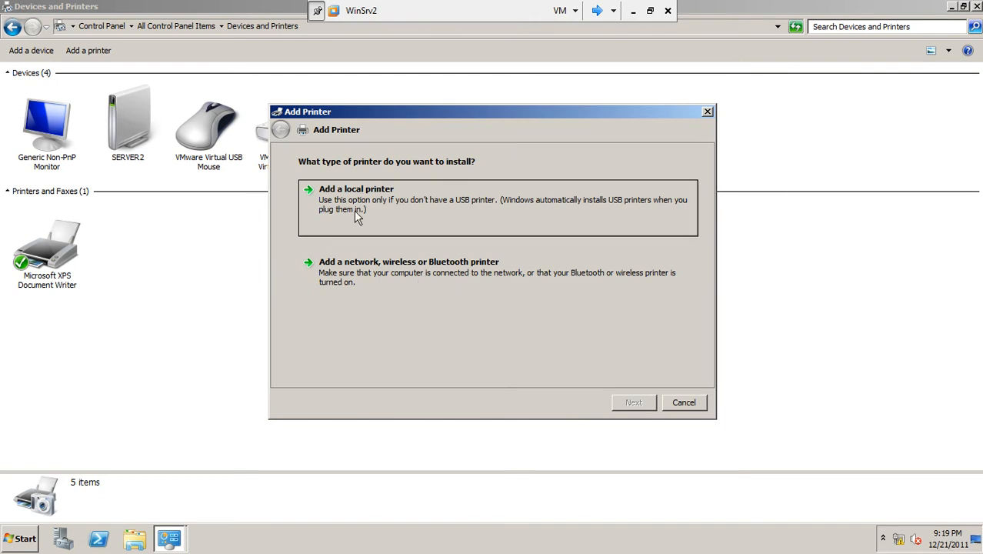
{"action": "left_click", "coordinate": [471, 203]}
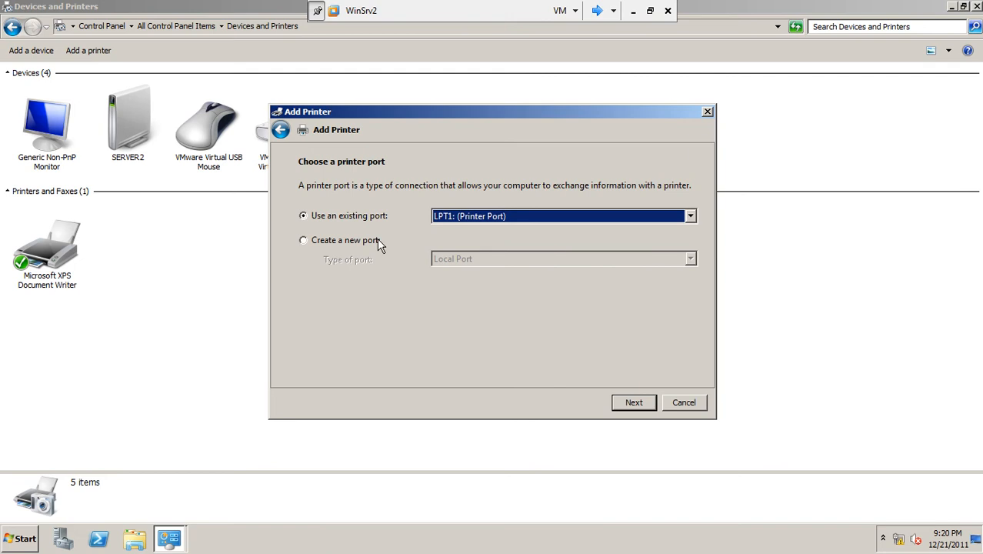
{"action": "left_click", "coordinate": [467, 222]}
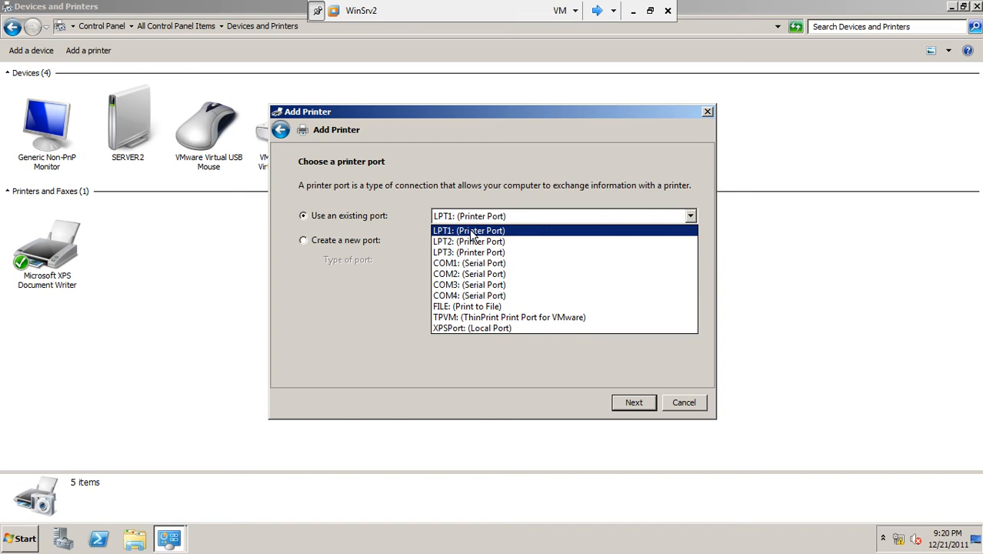
{"action": "left_click", "coordinate": [471, 231]}
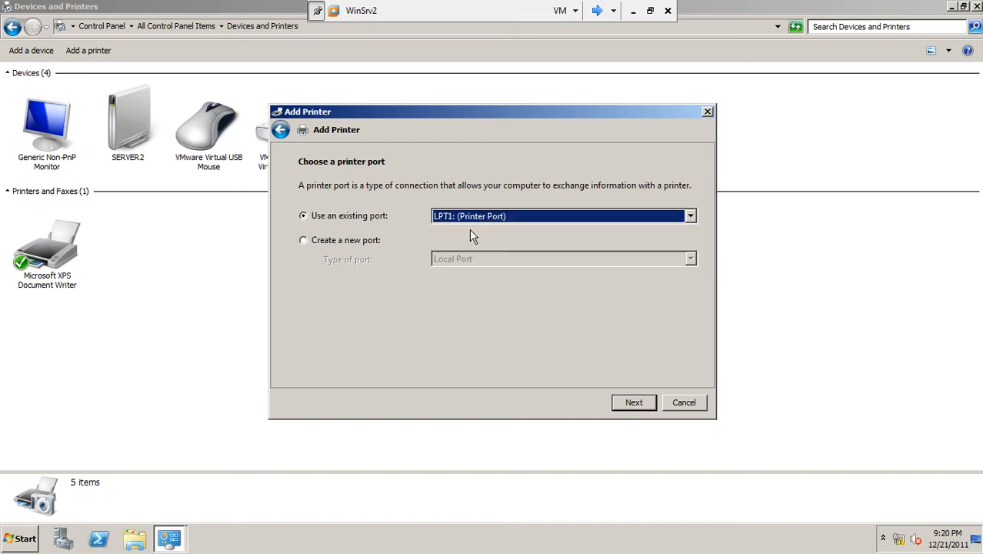
Step: Examine the port types offered for a new port, and continue with the existing port LPT1: (Printer Port)
{"action": "left_click", "coordinate": [346, 241]}
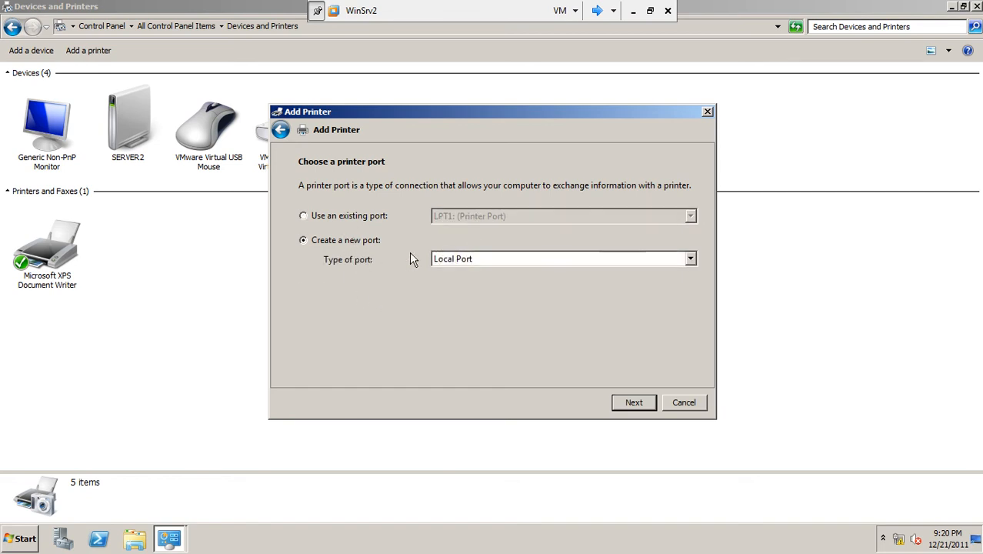
{"action": "left_click", "coordinate": [454, 261]}
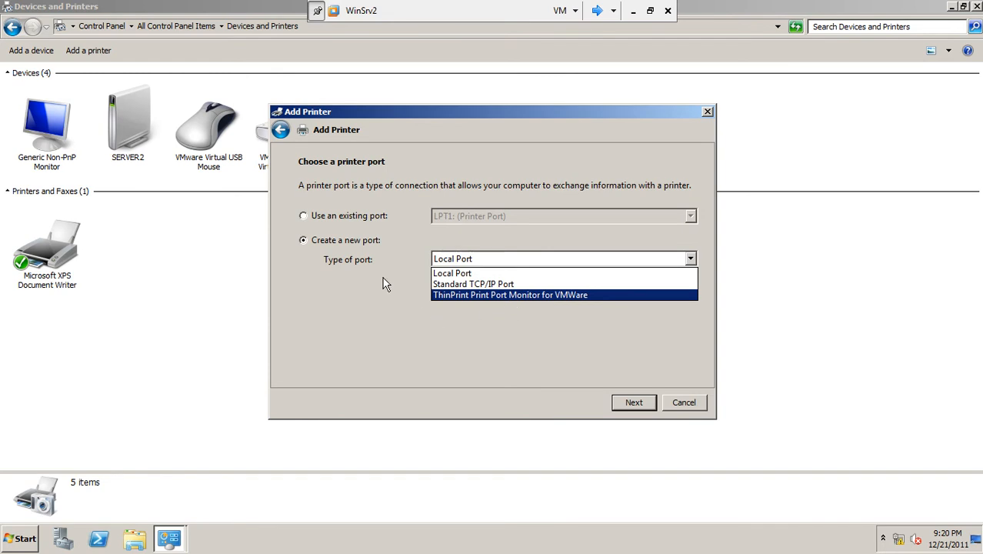
{"action": "left_click", "coordinate": [367, 257]}
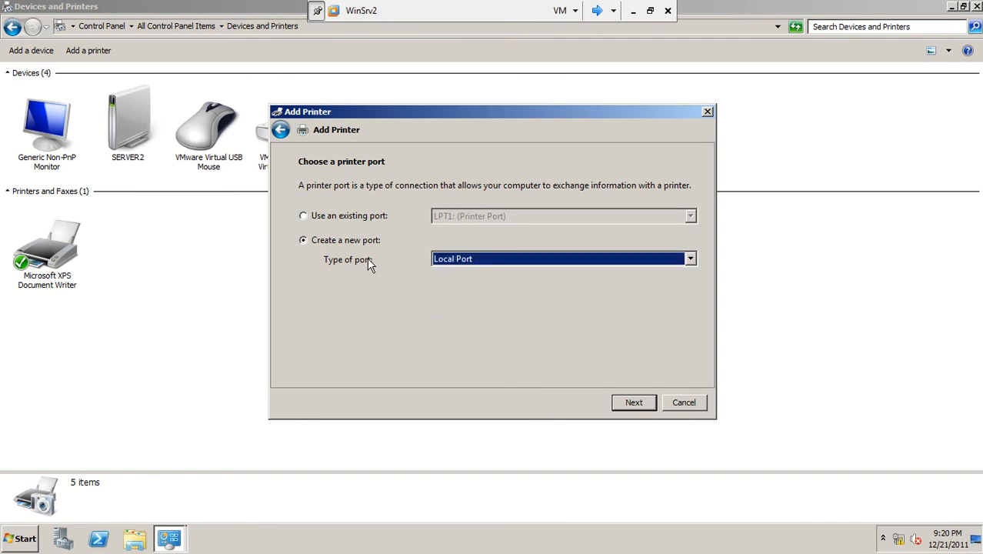
{"action": "left_click", "coordinate": [328, 217]}
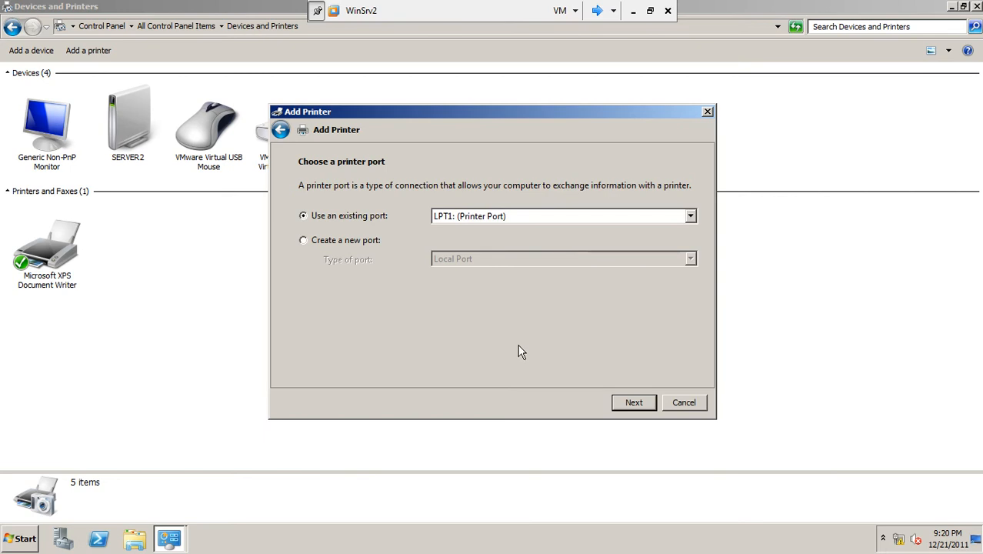
{"action": "left_click", "coordinate": [634, 404]}
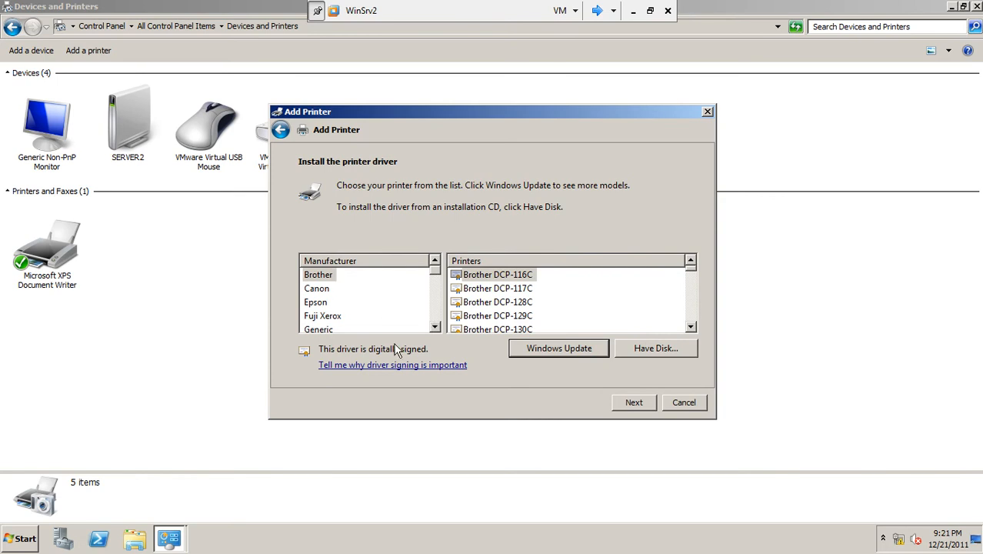
Step: Browse the printer driver manufacturers and select HP
{"action": "left_click", "coordinate": [434, 327]}
{"action": "left_click", "coordinate": [434, 327]}
{"action": "left_click", "coordinate": [435, 327]}
{"action": "left_click_drag", "start_coordinate": [435, 327], "coordinate": [435, 327]}
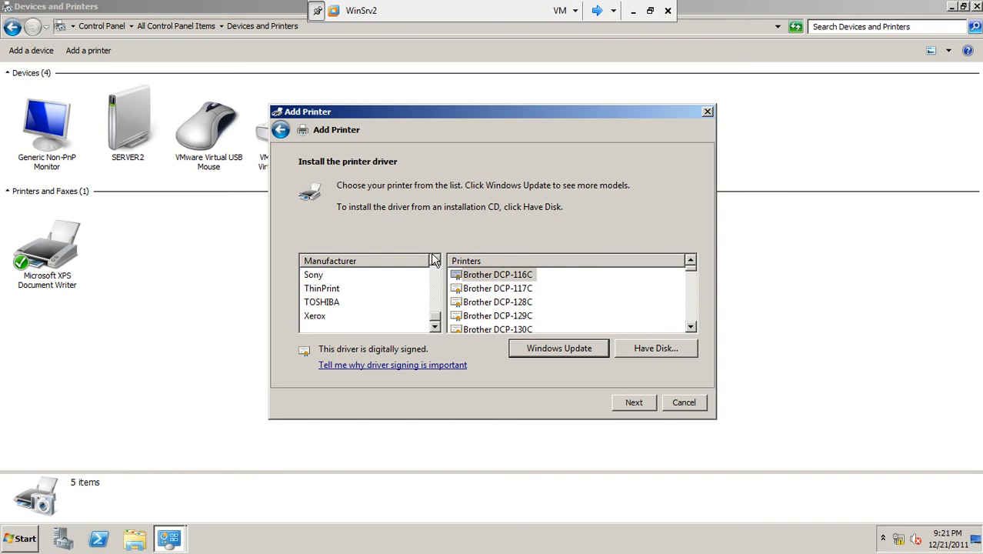
{"action": "left_click_drag", "start_coordinate": [435, 262], "coordinate": [435, 262]}
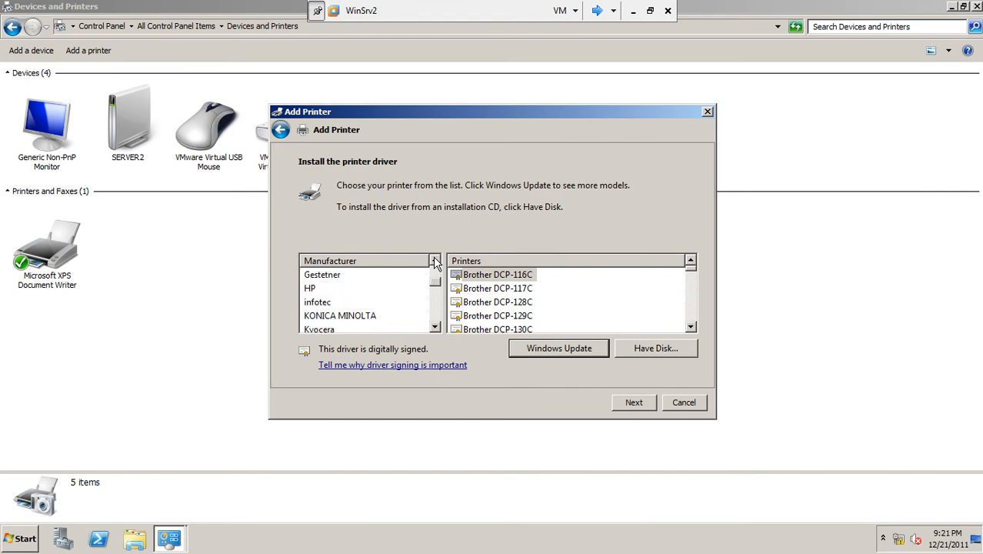
{"action": "left_click", "coordinate": [312, 290]}
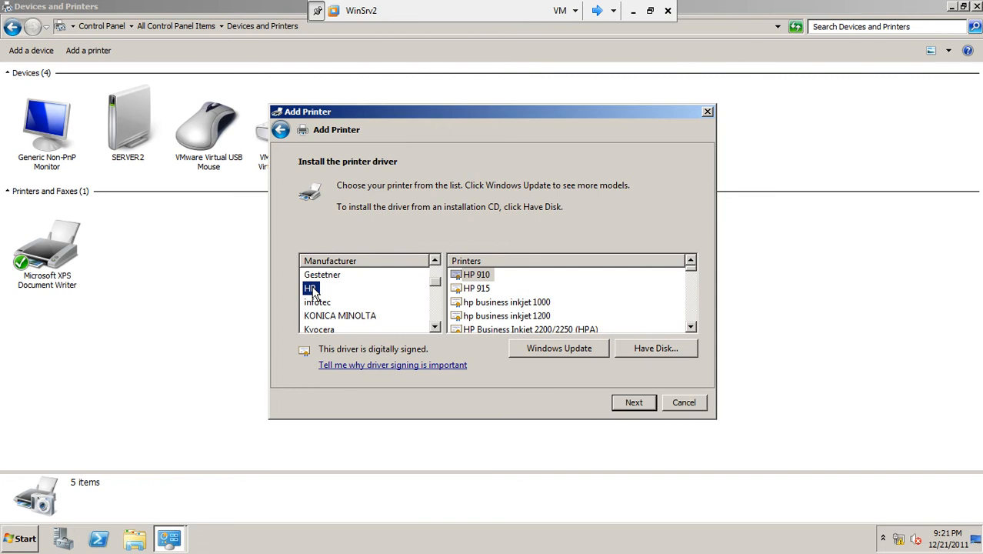
Step: Choose the HP LaserJet 2200 Series PCL 5 driver for the local printer
{"action": "left_click", "coordinate": [692, 330]}
{"action": "left_click", "coordinate": [692, 330]}
{"action": "left_click", "coordinate": [692, 329]}
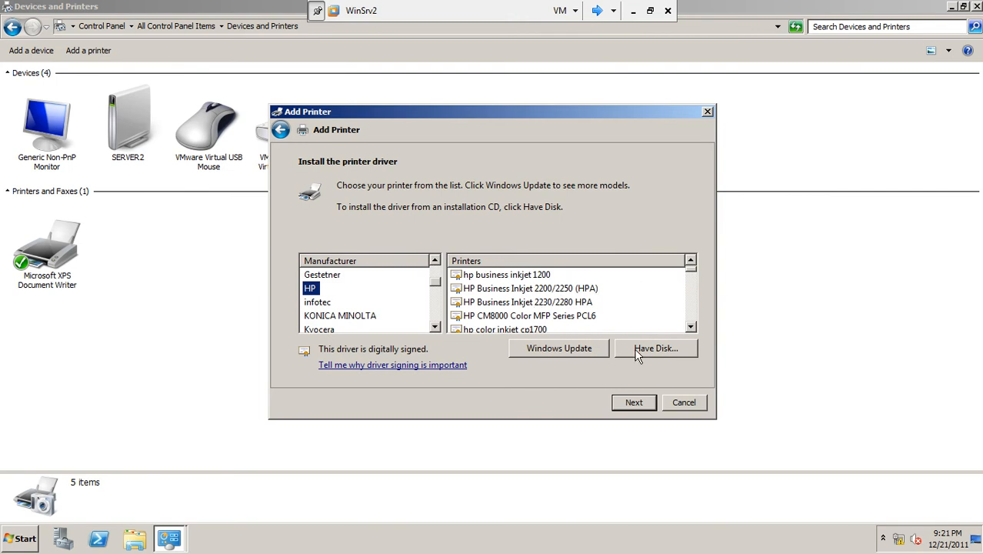
{"action": "left_click", "coordinate": [691, 327]}
{"action": "left_click", "coordinate": [692, 327]}
{"action": "left_click", "coordinate": [692, 327]}
{"action": "left_click", "coordinate": [692, 327]}
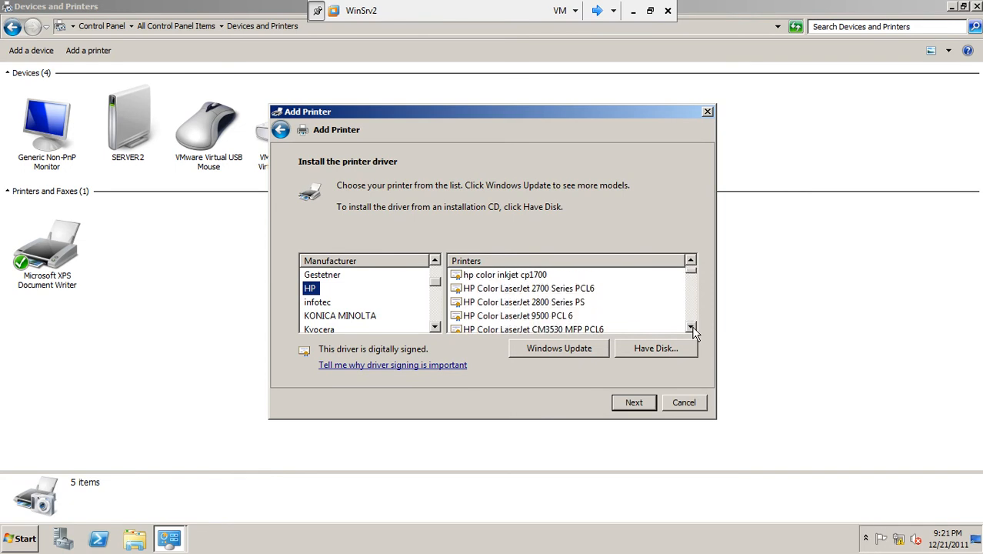
{"action": "left_click", "coordinate": [691, 327]}
{"action": "left_click", "coordinate": [692, 327]}
{"action": "left_click", "coordinate": [692, 327]}
{"action": "left_click", "coordinate": [692, 327]}
{"action": "left_click", "coordinate": [692, 327]}
{"action": "left_click", "coordinate": [692, 327]}
{"action": "left_click", "coordinate": [692, 327]}
{"action": "left_click", "coordinate": [692, 327]}
{"action": "left_click", "coordinate": [692, 327]}
{"action": "left_click", "coordinate": [692, 327]}
{"action": "left_click", "coordinate": [692, 327]}
{"action": "left_click", "coordinate": [692, 327]}
{"action": "left_click", "coordinate": [692, 327]}
{"action": "left_click", "coordinate": [691, 327]}
{"action": "left_click", "coordinate": [691, 327]}
{"action": "left_click", "coordinate": [692, 327]}
{"action": "left_click", "coordinate": [692, 327]}
{"action": "left_click", "coordinate": [692, 327]}
{"action": "left_click", "coordinate": [691, 328]}
{"action": "left_click", "coordinate": [692, 327]}
{"action": "left_click", "coordinate": [691, 327]}
{"action": "left_click", "coordinate": [692, 327]}
{"action": "left_click", "coordinate": [692, 327]}
{"action": "left_click", "coordinate": [691, 327]}
{"action": "left_click", "coordinate": [692, 328]}
{"action": "left_click", "coordinate": [692, 327]}
{"action": "left_click", "coordinate": [691, 327]}
{"action": "left_click", "coordinate": [692, 328]}
{"action": "left_click", "coordinate": [692, 327]}
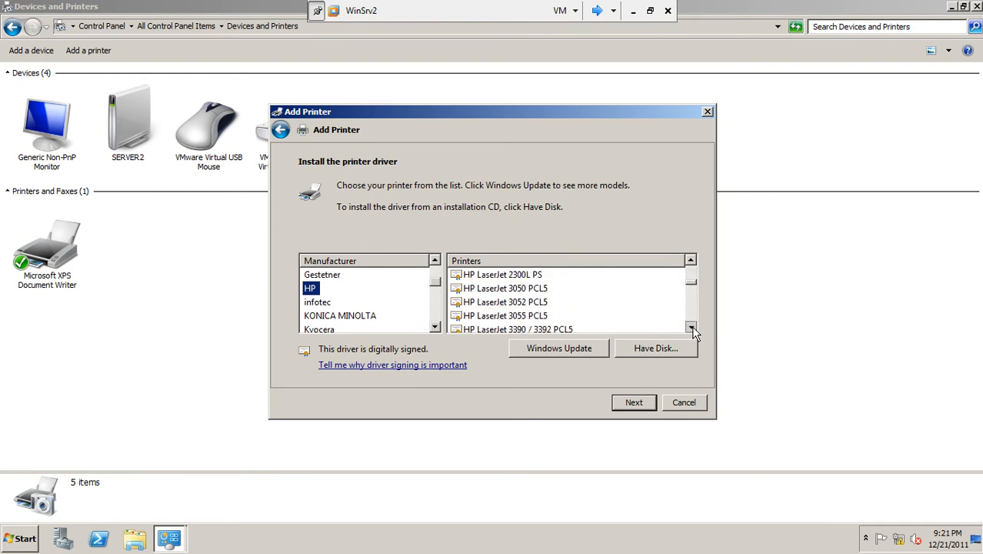
{"action": "left_click", "coordinate": [692, 327]}
{"action": "left_click", "coordinate": [692, 327]}
{"action": "left_click", "coordinate": [691, 262]}
{"action": "left_click", "coordinate": [691, 262]}
{"action": "left_click", "coordinate": [691, 262]}
{"action": "left_click", "coordinate": [691, 262]}
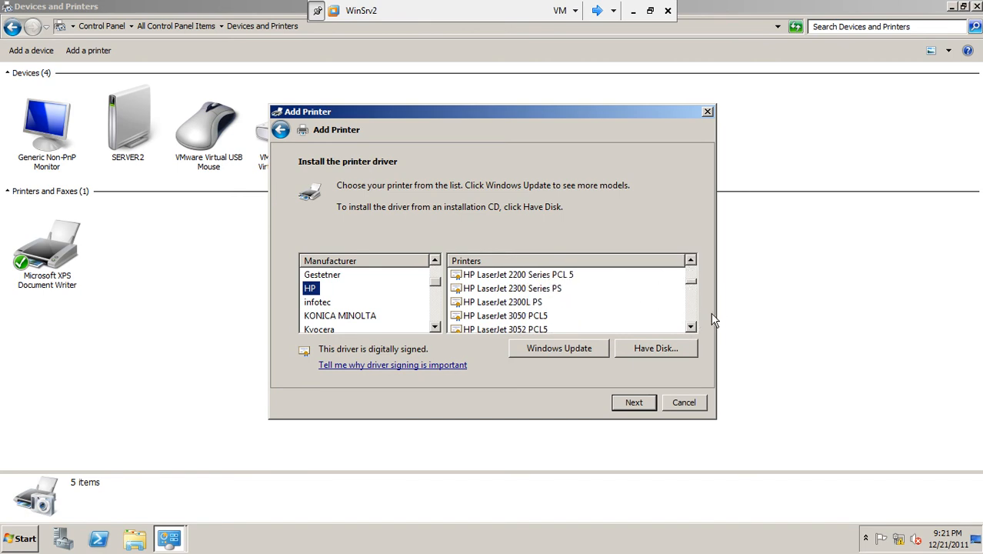
{"action": "left_click", "coordinate": [556, 276]}
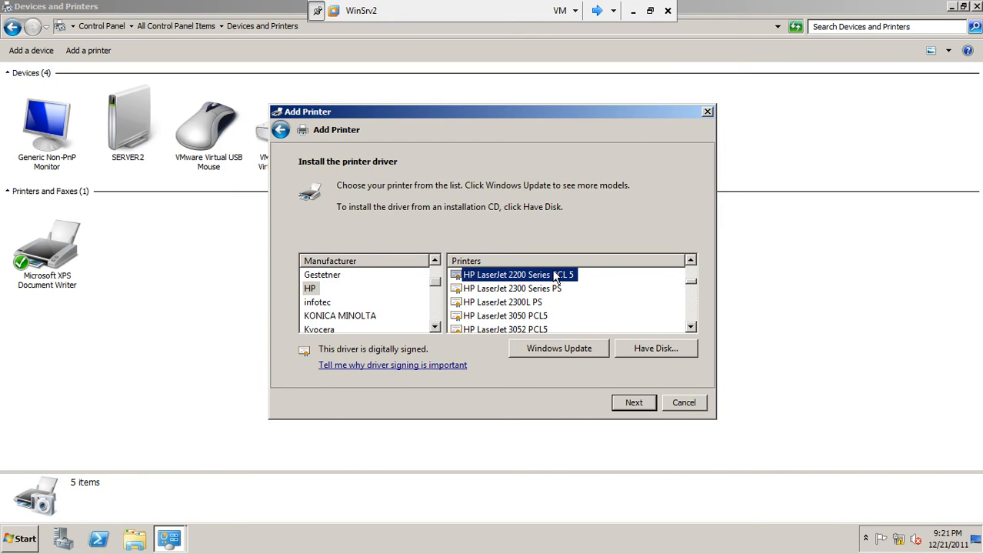
{"action": "left_click", "coordinate": [635, 403]}
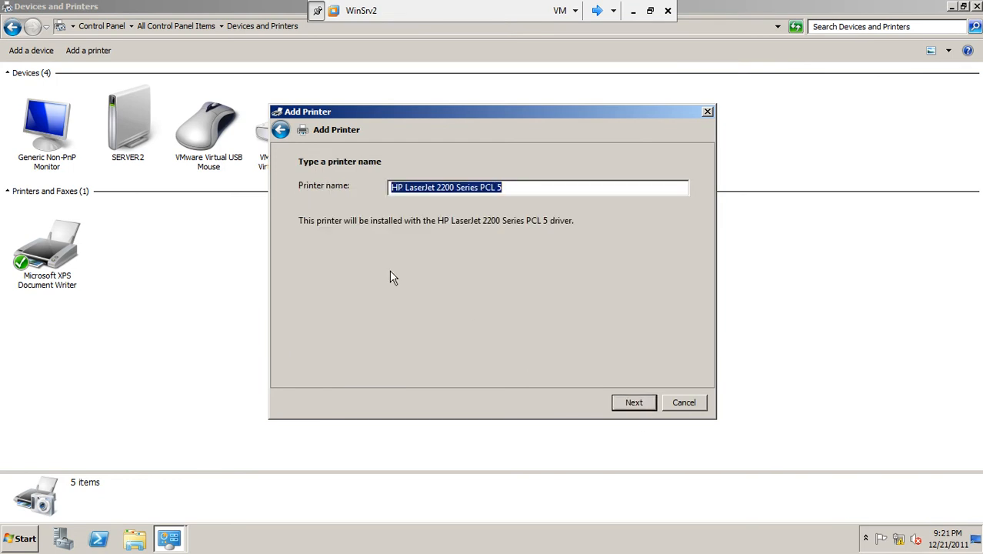
Step: Try twice to install the HP LaserJet 2200 Series PCL 5 under its default name, and cancel the printer setup
{"action": "left_click", "coordinate": [635, 404]}
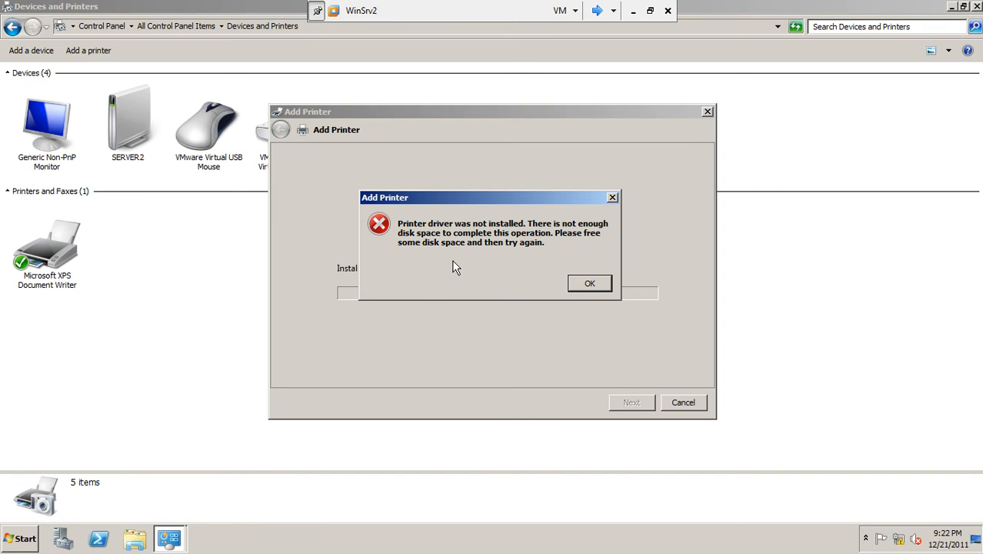
{"action": "left_click", "coordinate": [582, 284]}
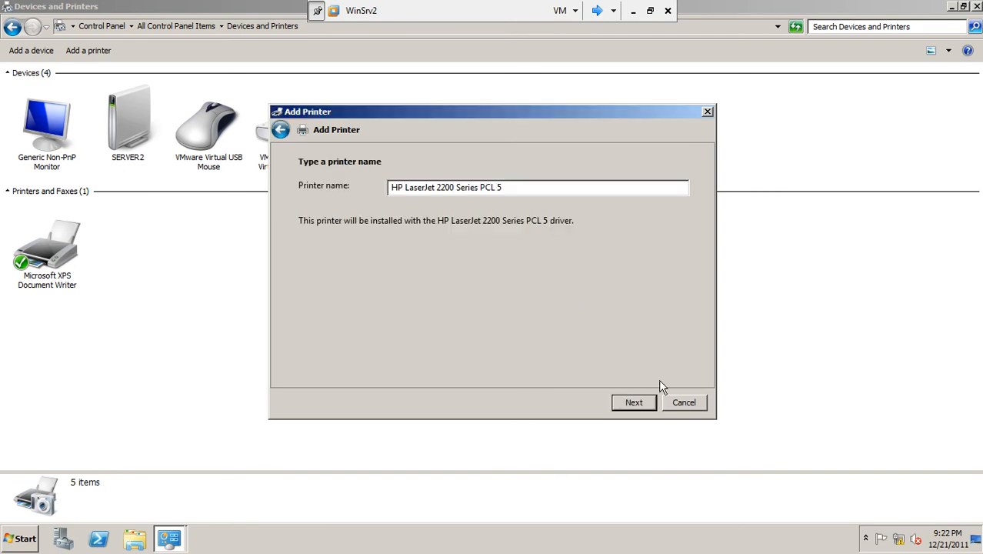
{"action": "left_click", "coordinate": [649, 405]}
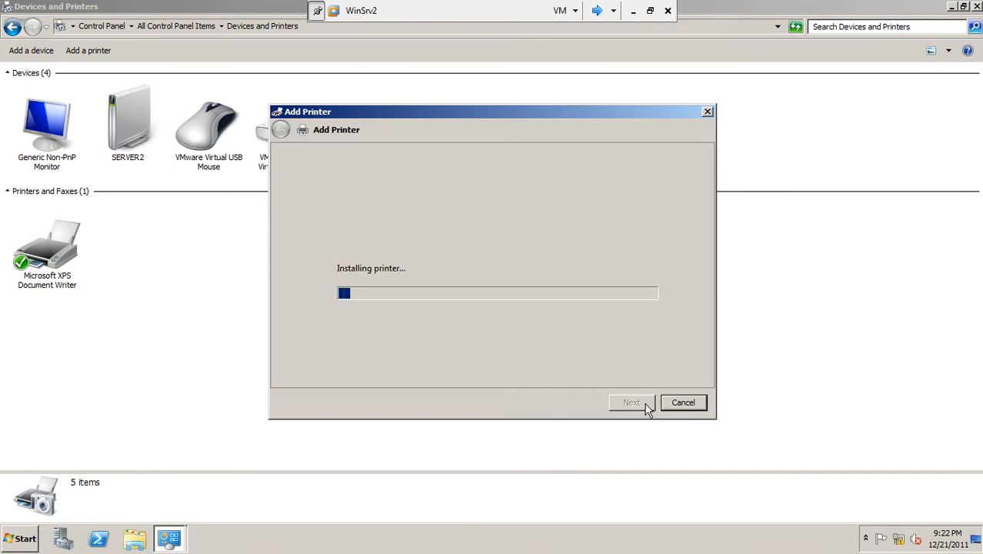
{"action": "left_click", "coordinate": [587, 284]}
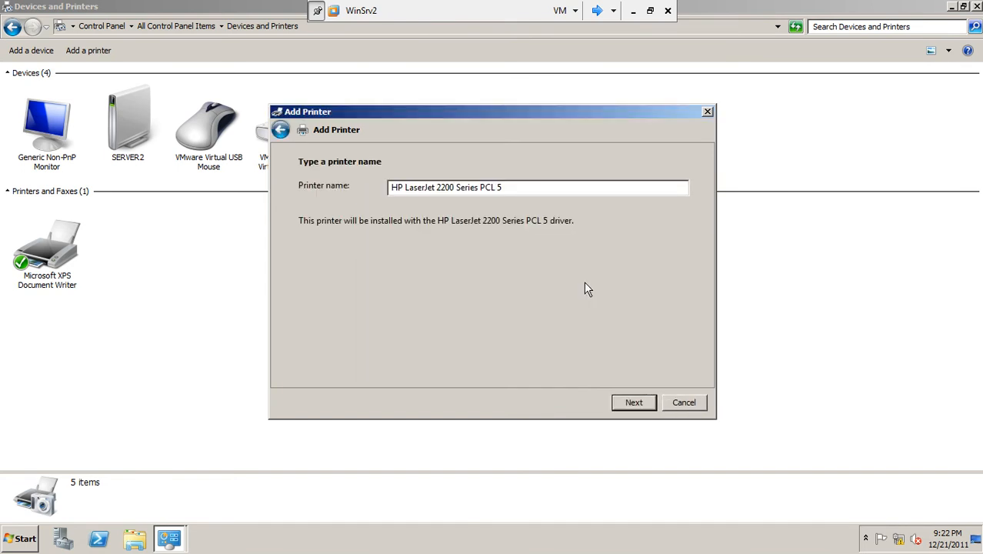
{"action": "left_click", "coordinate": [684, 404]}
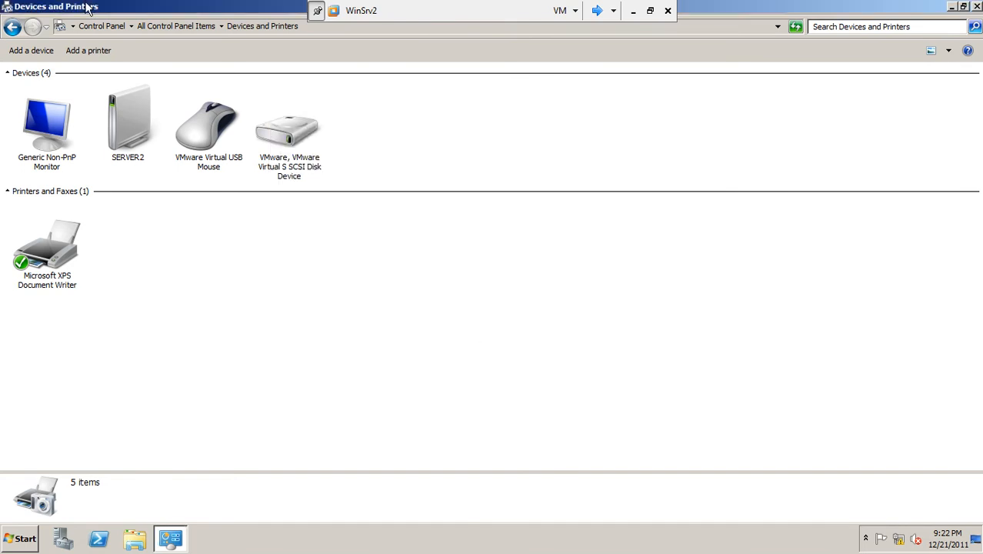
Step: Start adding a local printer again on the existing port LPT1: (Printer Port)
{"action": "left_click", "coordinate": [88, 56]}
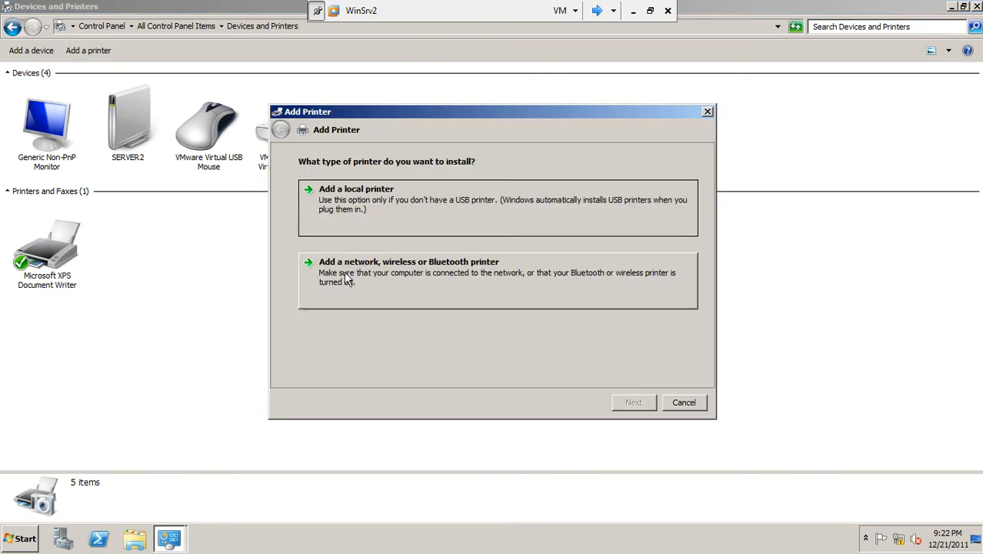
{"action": "left_click", "coordinate": [407, 202]}
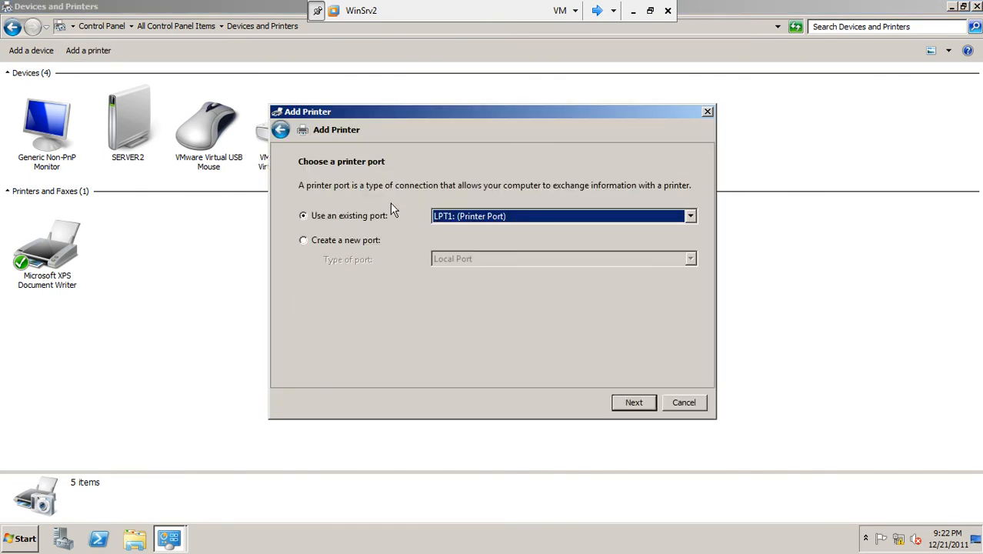
{"action": "left_click", "coordinate": [627, 403]}
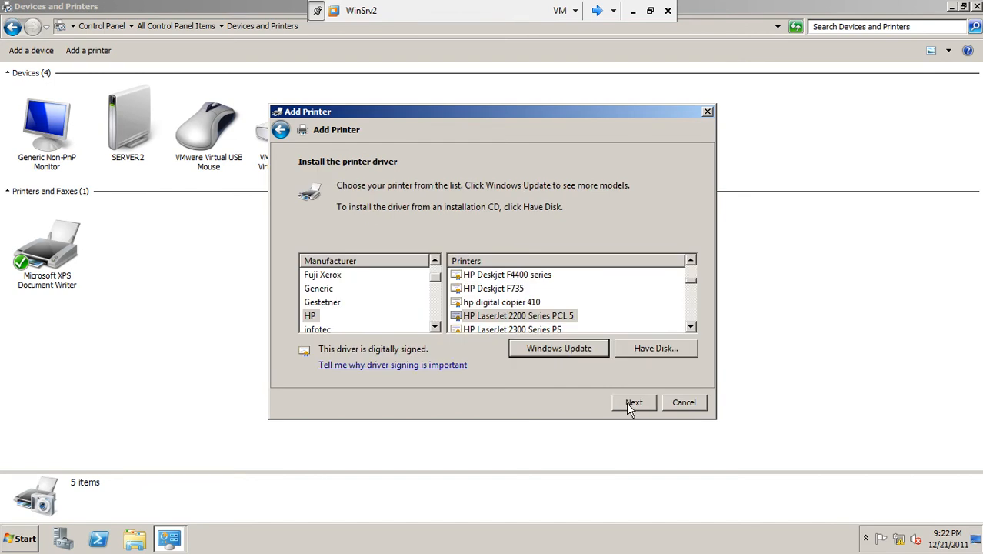
Step: Choose the HP LaserJet P2015 PCL6 driver for the local printer
{"action": "left_click", "coordinate": [691, 327]}
{"action": "left_click", "coordinate": [691, 326]}
{"action": "left_click", "coordinate": [692, 326]}
{"action": "left_click", "coordinate": [692, 326]}
{"action": "left_click", "coordinate": [691, 326]}
{"action": "left_click", "coordinate": [691, 327]}
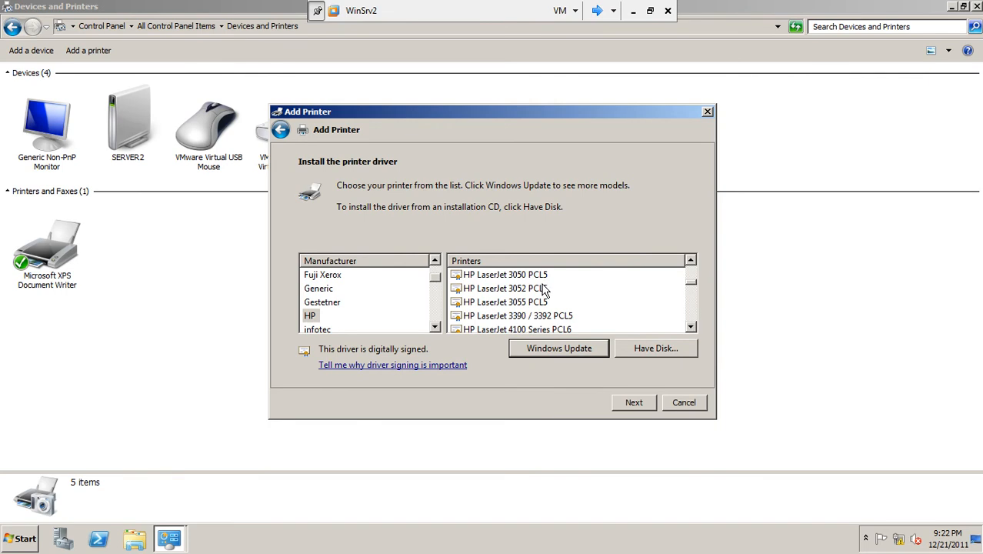
{"action": "left_click", "coordinate": [691, 326]}
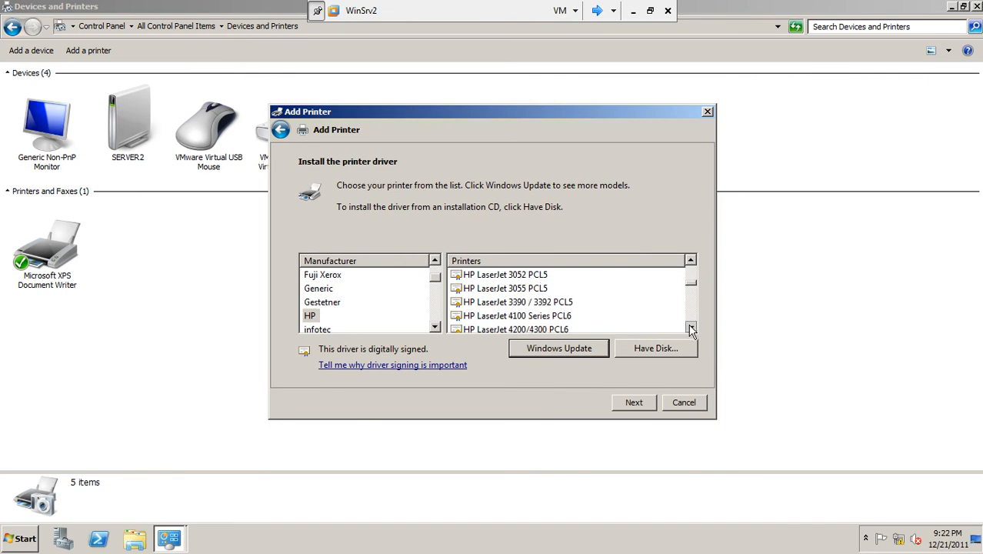
{"action": "left_click", "coordinate": [691, 326]}
{"action": "left_click", "coordinate": [691, 327]}
{"action": "left_click", "coordinate": [691, 326]}
{"action": "left_click", "coordinate": [691, 326]}
{"action": "left_click", "coordinate": [691, 327]}
{"action": "left_click", "coordinate": [691, 327]}
{"action": "left_click", "coordinate": [691, 327]}
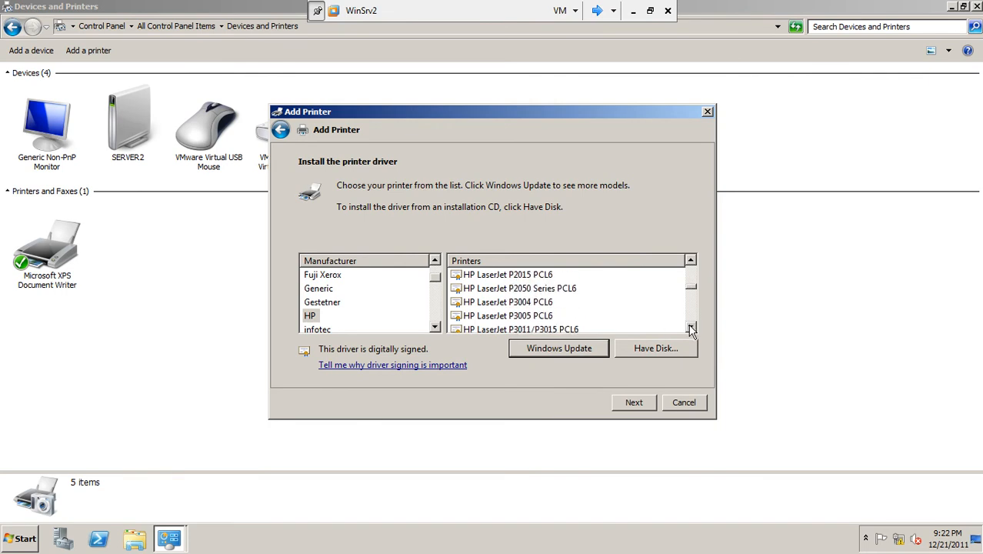
{"action": "left_click", "coordinate": [499, 275]}
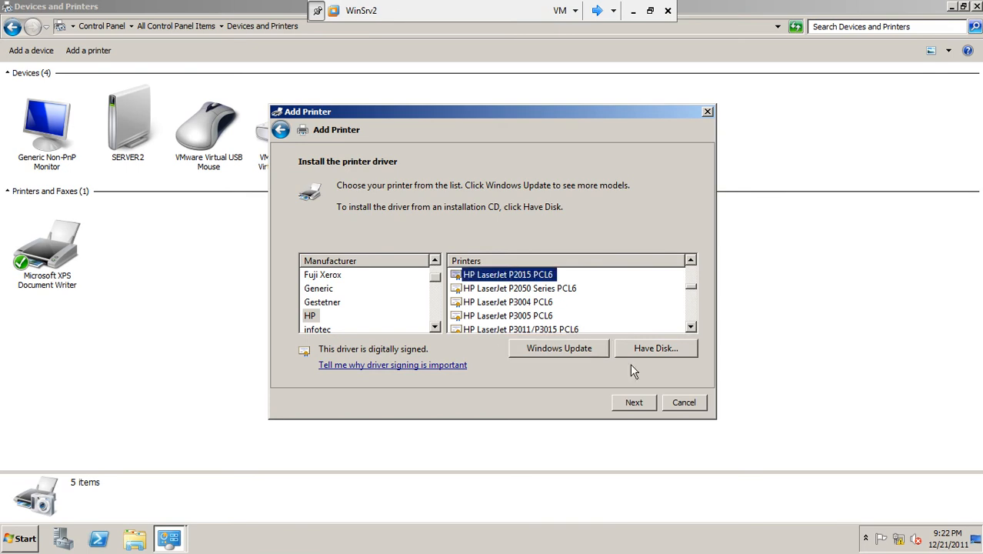
{"action": "left_click", "coordinate": [639, 404]}
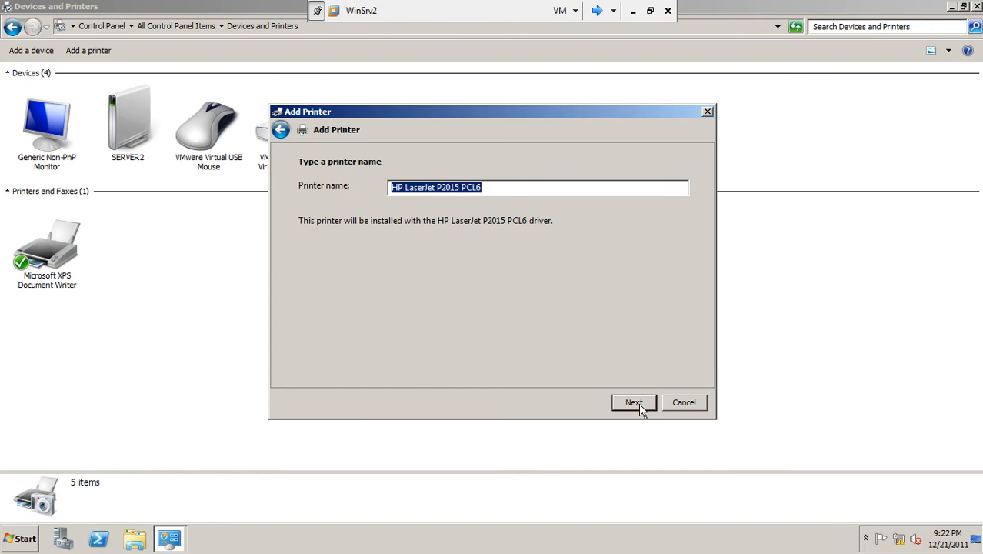
Step: Try to install the HP LaserJet P2015 PCL6 under its default name, and cancel the printer setup
{"action": "left_click", "coordinate": [637, 404]}
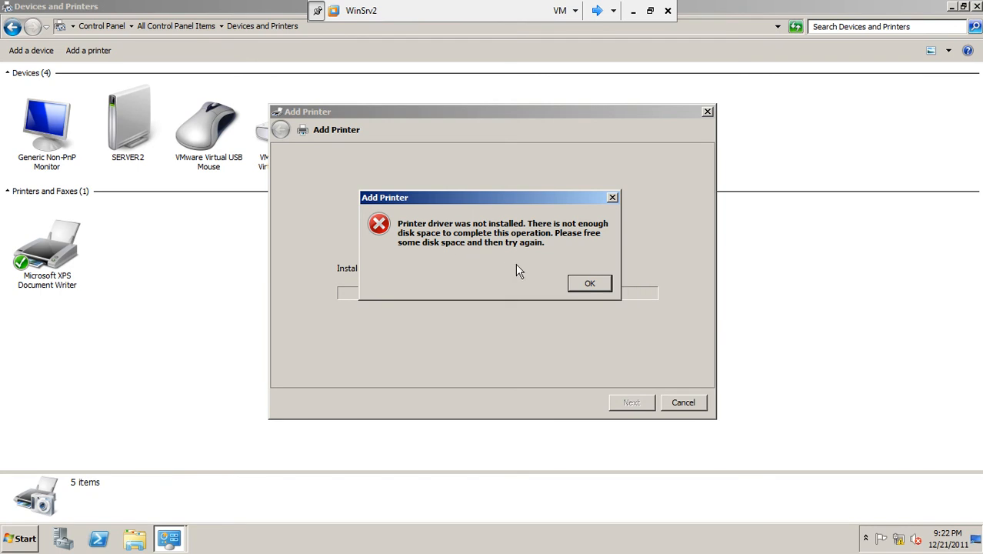
{"action": "left_click", "coordinate": [573, 283]}
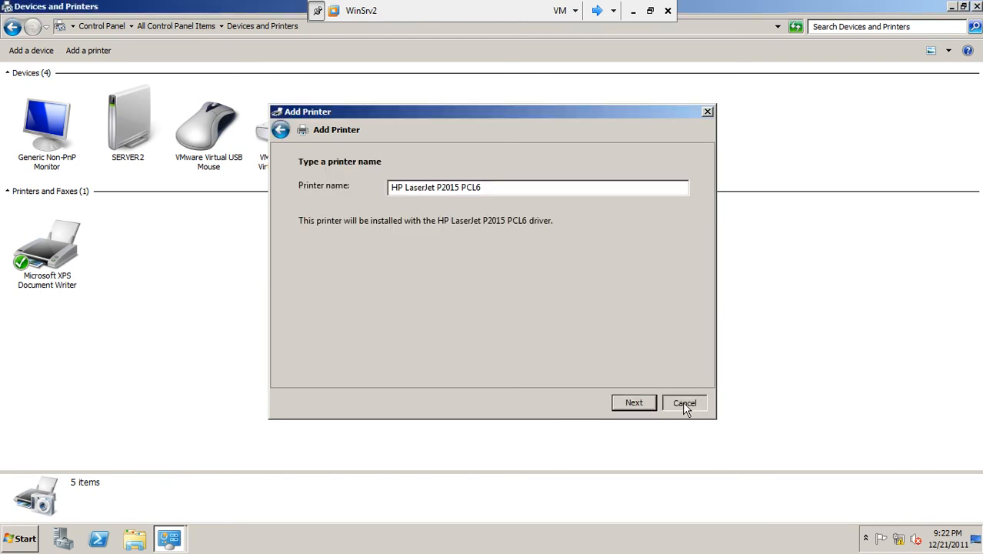
{"action": "left_click", "coordinate": [684, 403]}
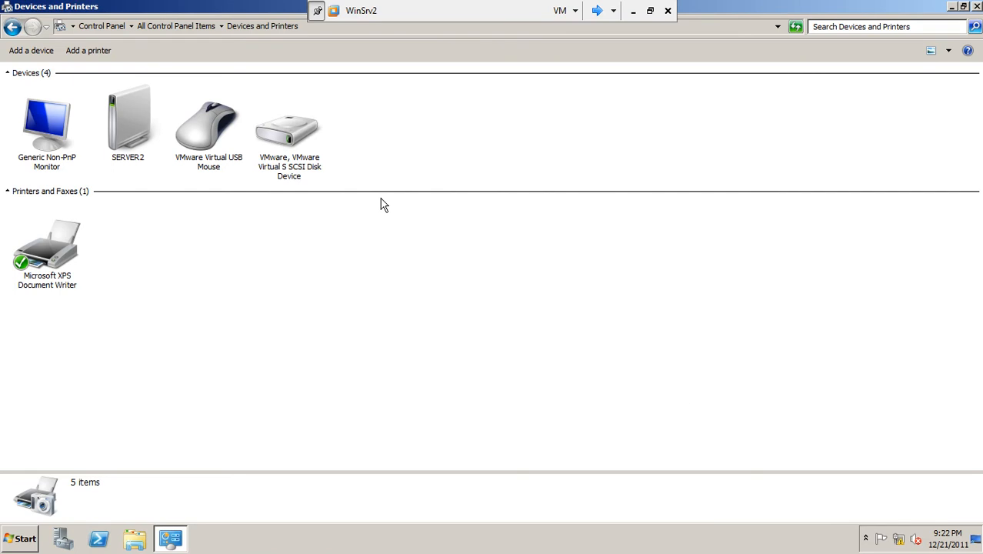
Step: Open the properties of Local Disk (C:) from the Computer window
{"action": "left_click", "coordinate": [953, 7]}
{"action": "left_click", "coordinate": [23, 542]}
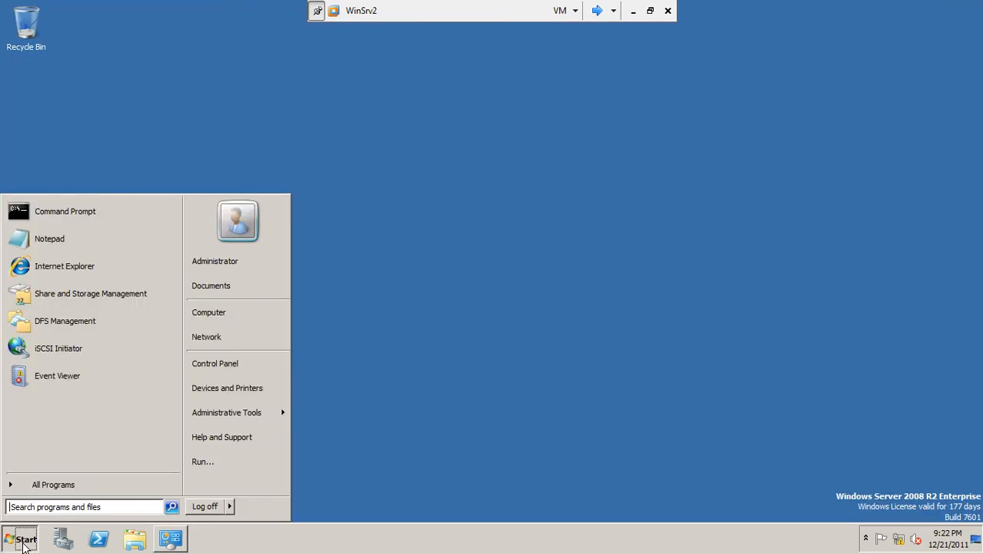
{"action": "left_click", "coordinate": [206, 317]}
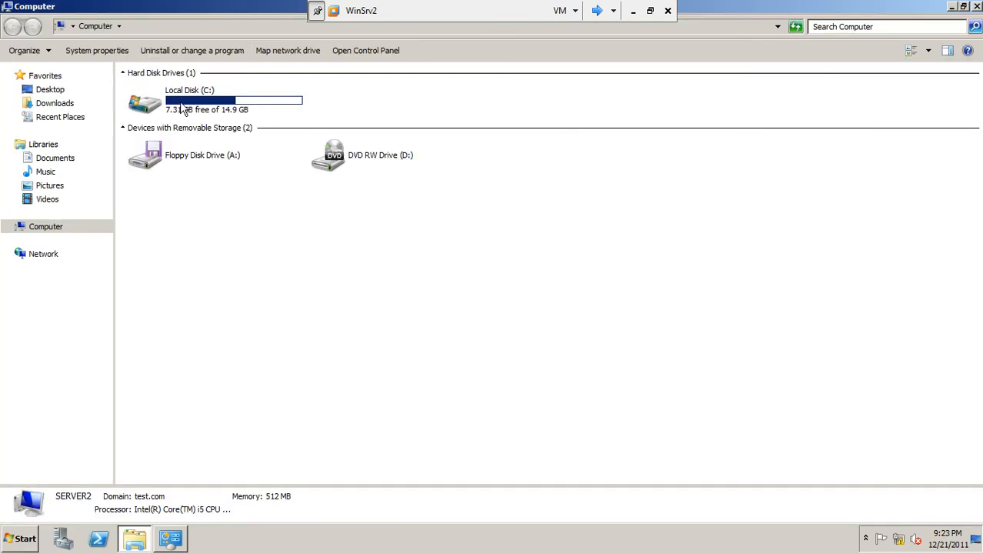
{"action": "left_click", "coordinate": [184, 110]}
{"action": "right_click", "coordinate": [183, 110]}
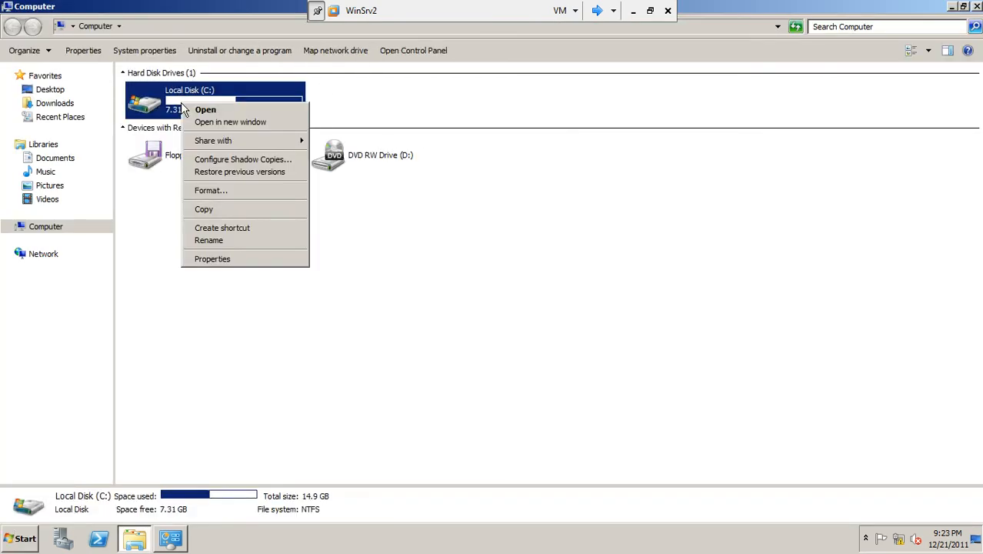
{"action": "left_click", "coordinate": [211, 260]}
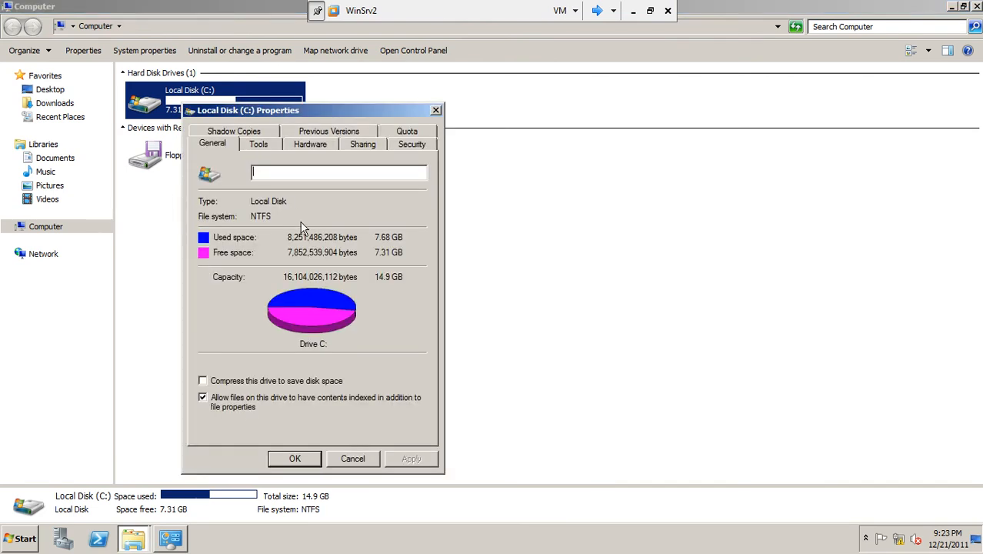
Step: Examine the security permissions, quota settings and quota entries of drive C:
{"action": "left_click", "coordinate": [413, 144]}
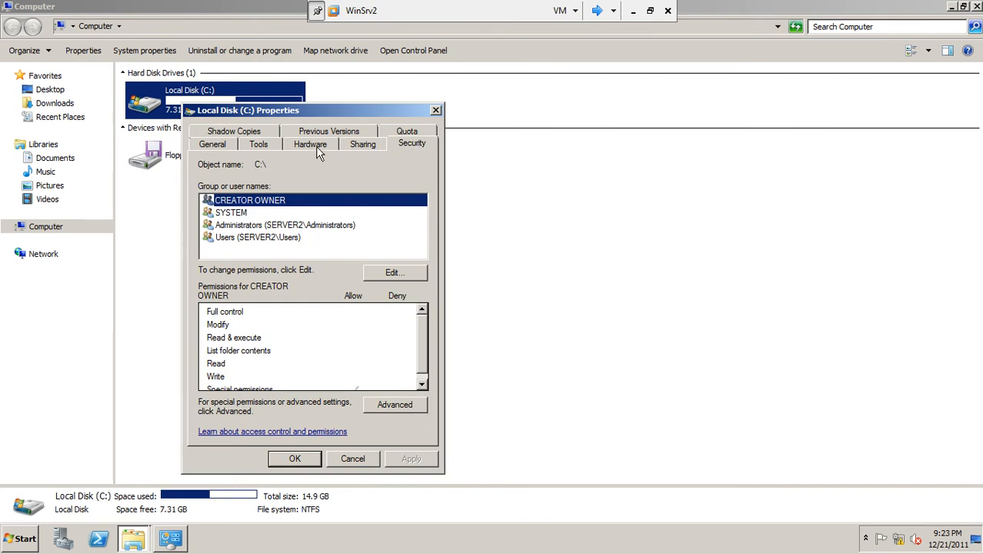
{"action": "left_click", "coordinate": [402, 132]}
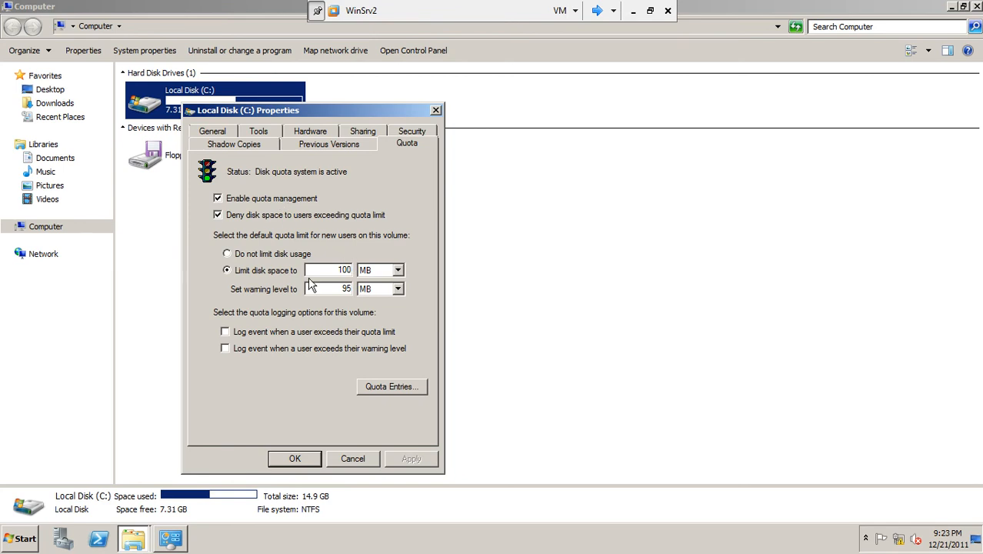
{"action": "left_click", "coordinate": [378, 387]}
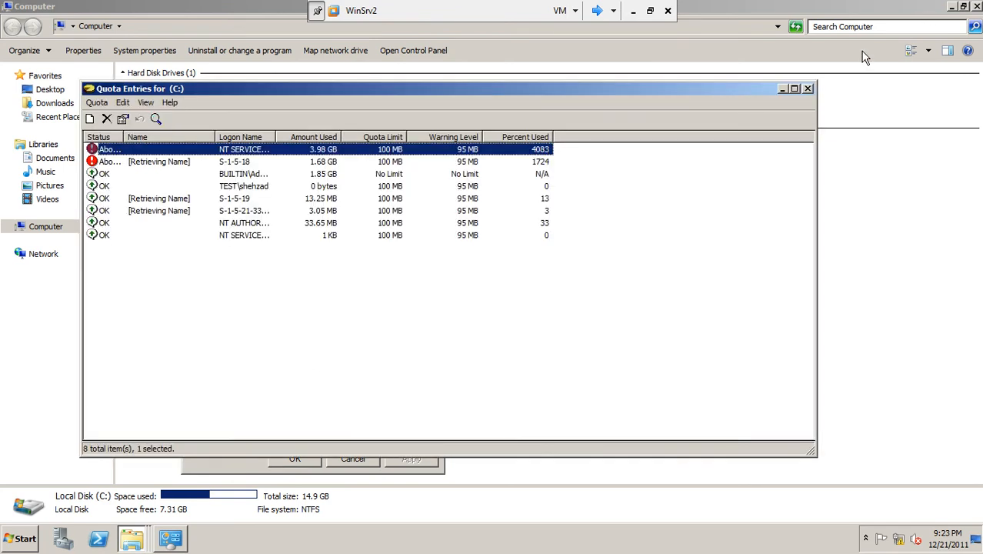
{"action": "left_click", "coordinate": [810, 89]}
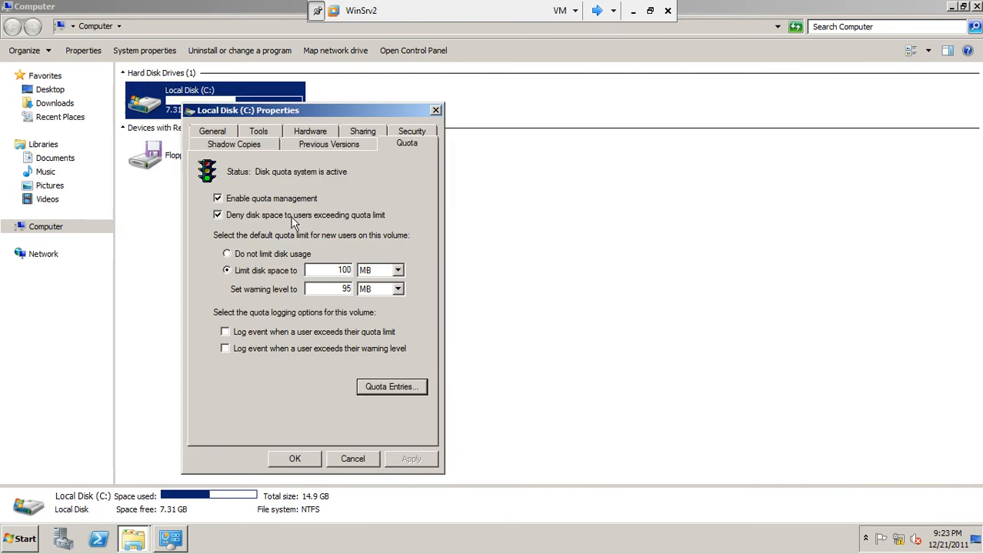
Step: Disable quota management on drive C:, apply the change, and refresh the drive overview
{"action": "left_click", "coordinate": [281, 199]}
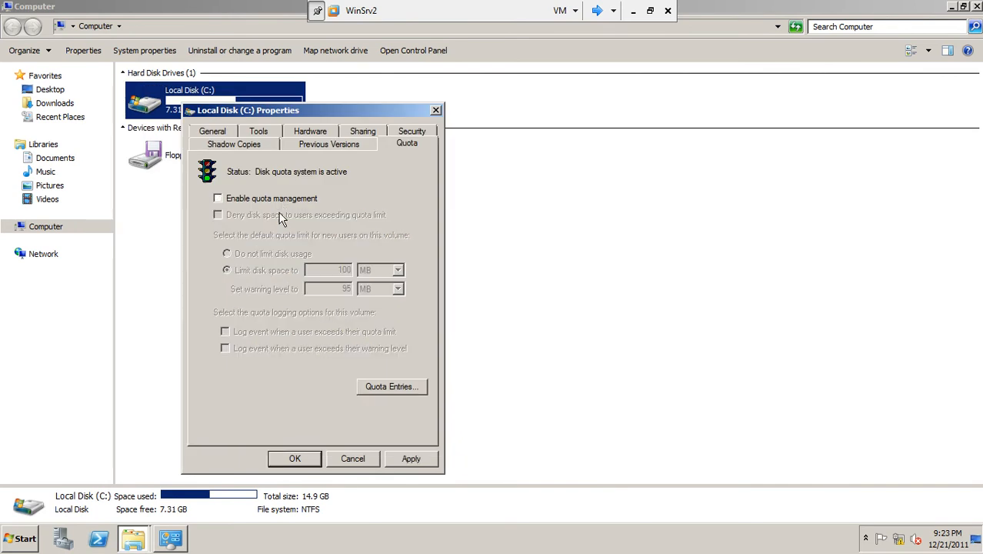
{"action": "left_click", "coordinate": [411, 460]}
{"action": "left_click", "coordinate": [532, 332]}
{"action": "left_click", "coordinate": [294, 457]}
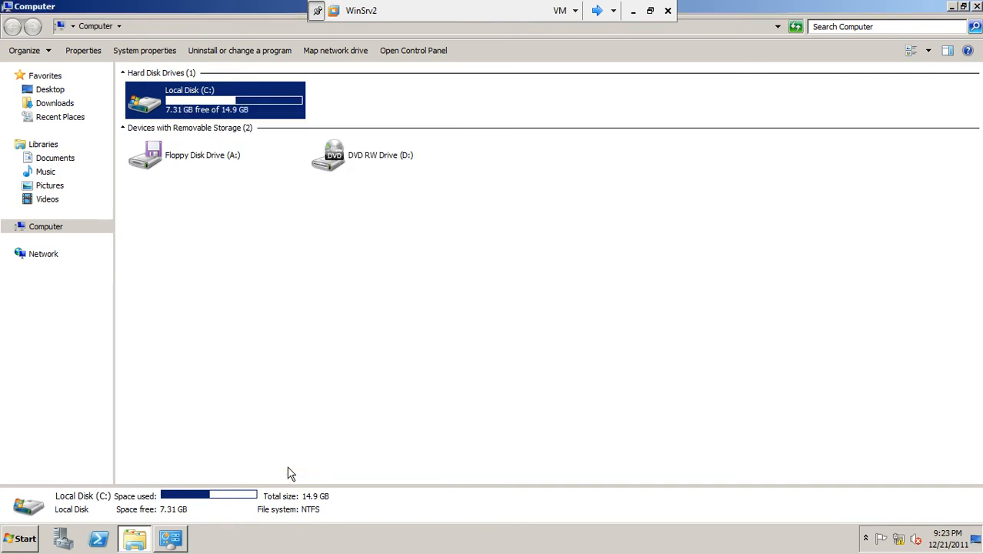
{"action": "right_click", "coordinate": [295, 306]}
{"action": "left_click", "coordinate": [323, 349]}
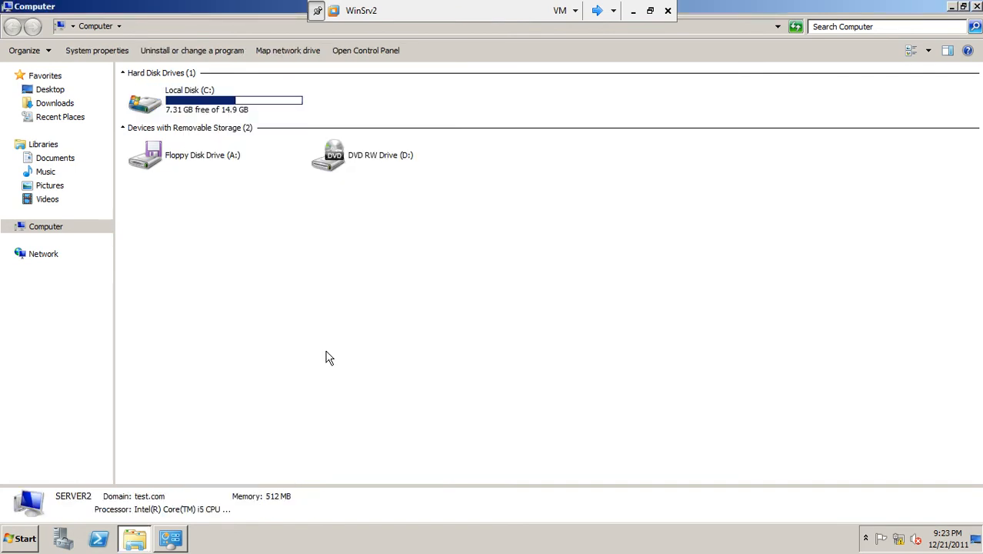
Step: Install a local printer on the existing port LPT1: (Printer Port) with the HP LaserJet P2015 PCL6 driver and its default name
{"action": "left_click", "coordinate": [170, 540]}
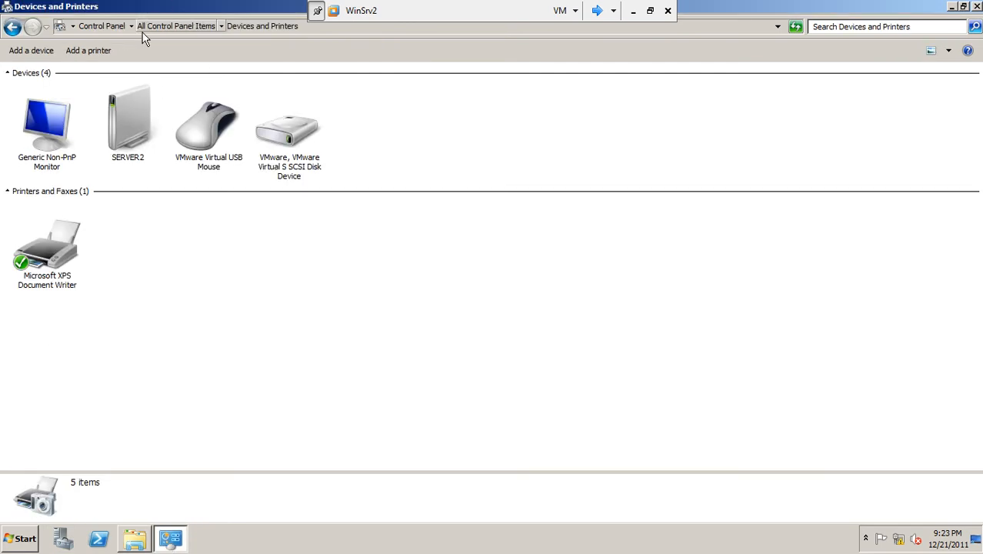
{"action": "left_click", "coordinate": [96, 54]}
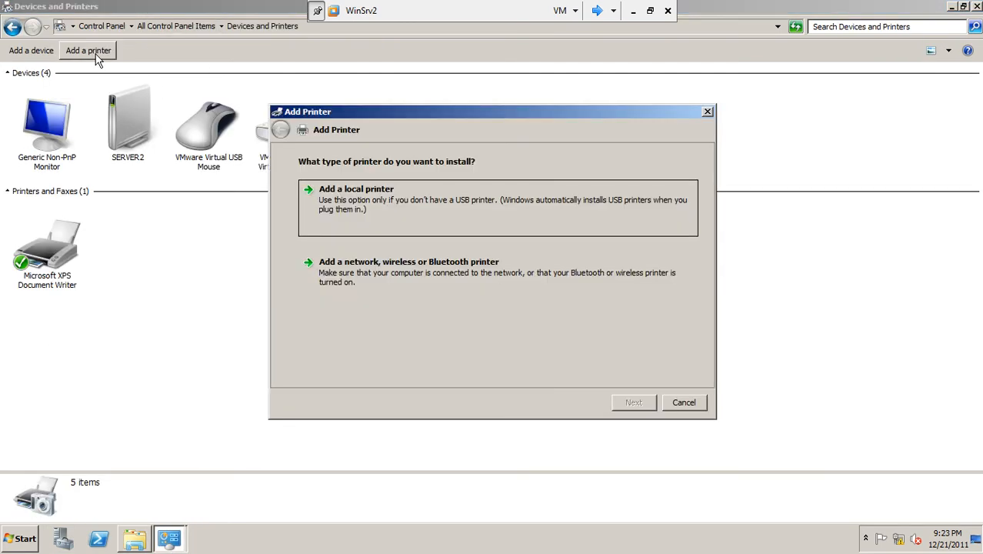
{"action": "left_click", "coordinate": [425, 200]}
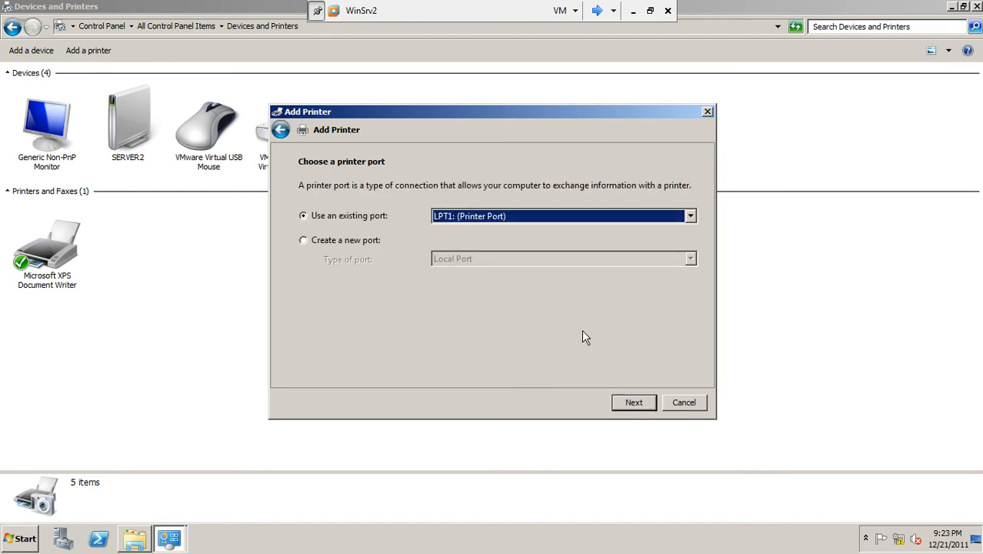
{"action": "left_click", "coordinate": [616, 404]}
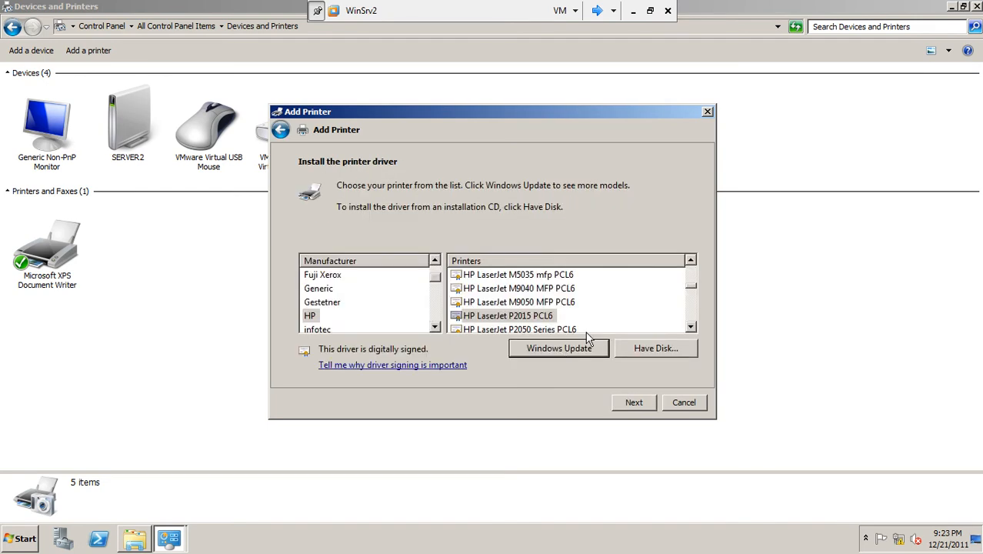
{"action": "left_click", "coordinate": [538, 318]}
{"action": "left_click", "coordinate": [633, 403]}
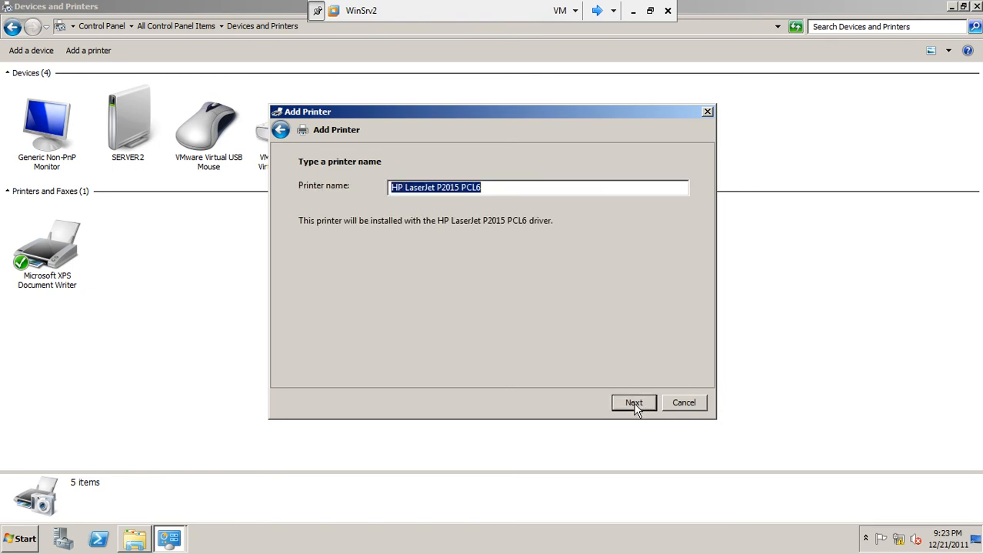
{"action": "left_click", "coordinate": [634, 403]}
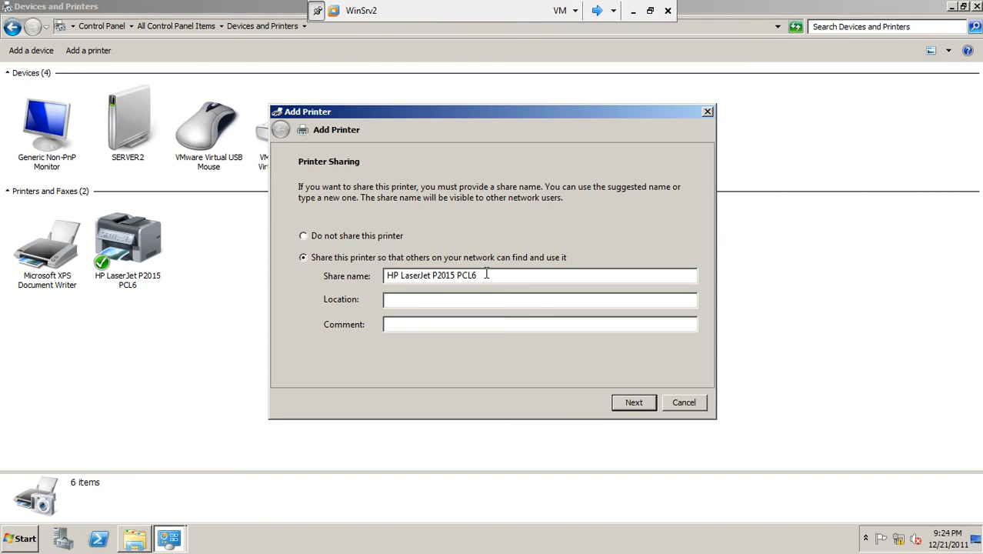
Step: Replace the suggested share name of the HP LaserJet P2015 PCL6 with the printer user's first name
{"action": "left_click_drag", "start_coordinate": [486, 274], "coordinate": [347, 265]}
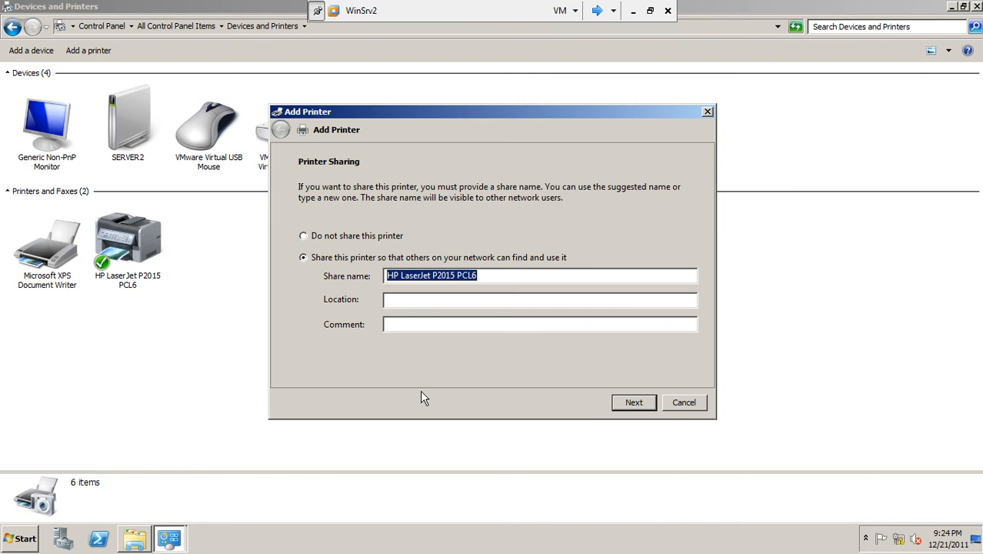
{"action": "type", "text": "ali"}
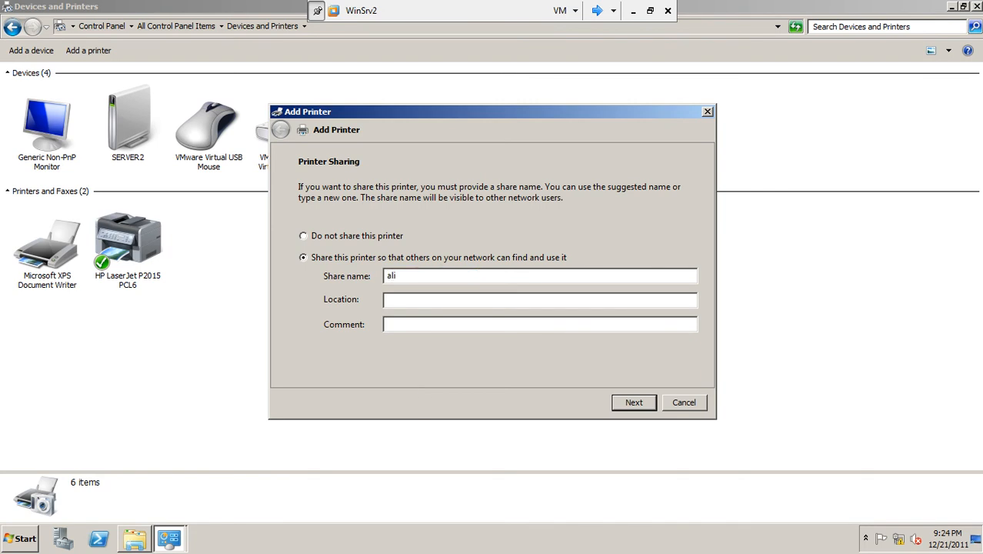
{"action": "type", "text": " office"}
{"action": "key", "text": "BackSpace"}
{"action": "key", "text": "BackSpace"}
{"action": "key", "text": "BackSpace"}
{"action": "key", "text": "BackSpace"}
{"action": "key", "text": "BackSpace"}
{"action": "key", "text": "BackSpace"}
{"action": "key", "text": "BackSpace"}
Step: Enter the user's office as the location, add a comment reserving the printer for that user, and finish the printer setup
{"action": "left_click", "coordinate": [395, 299]}
{"action": "type", "text": "ali office"}
{"action": "type", "text": "printer for "}
{"action": "type", "text": "use of "}
{"action": "type", "text": "Ali only"}
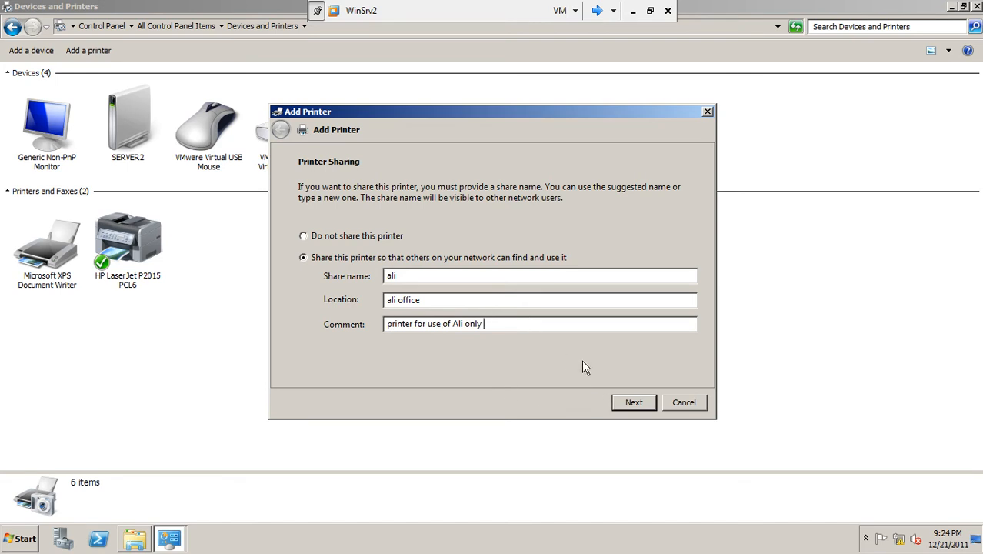
{"action": "left_click", "coordinate": [635, 409]}
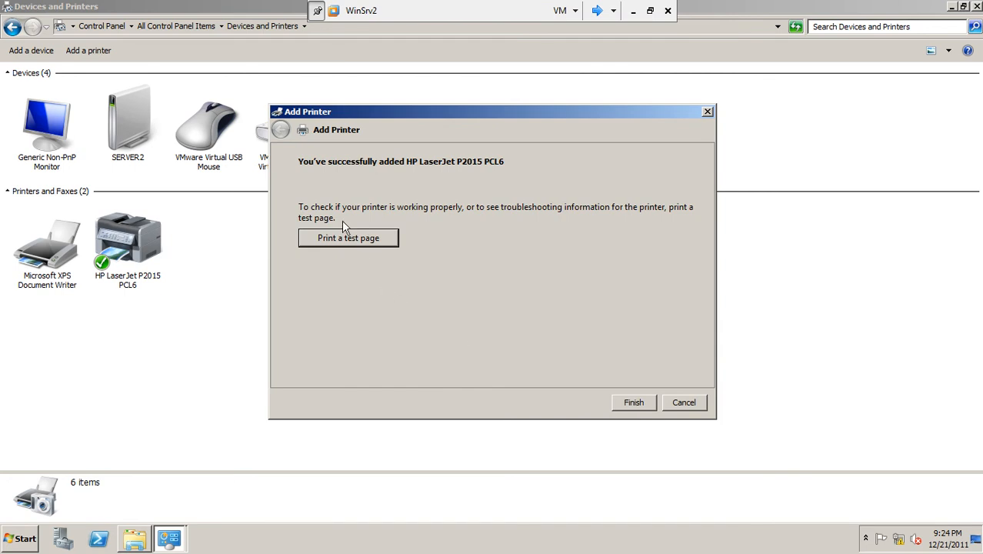
{"action": "left_click", "coordinate": [630, 403]}
Step: View the general device information of the HP LaserJet P2015 PCL6 and close it without changes
{"action": "left_click", "coordinate": [146, 277]}
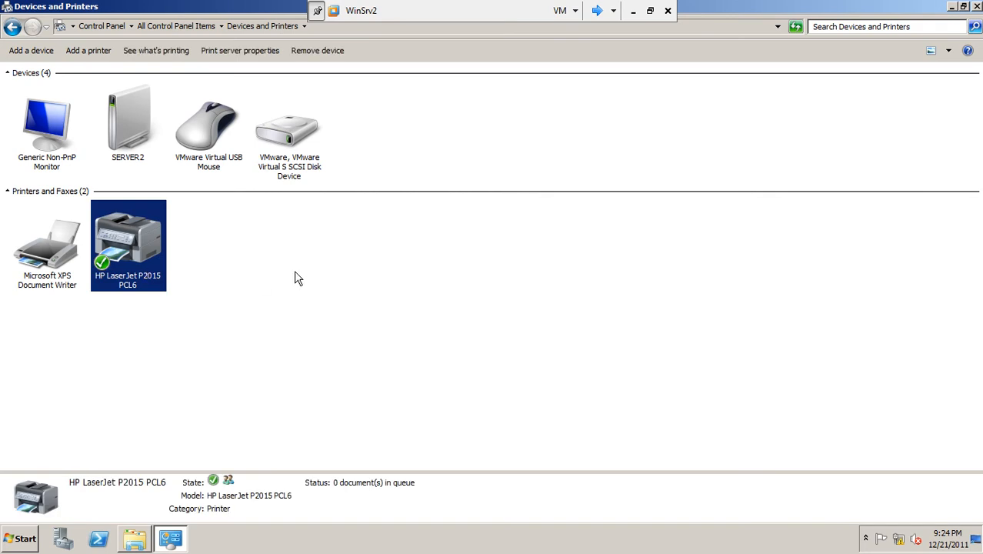
{"action": "left_click", "coordinate": [252, 260]}
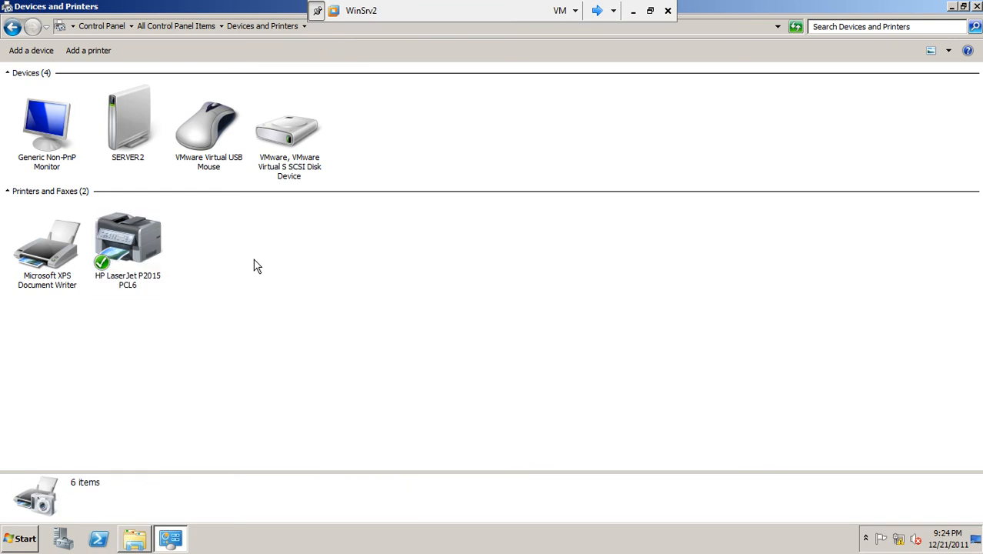
{"action": "right_click", "coordinate": [153, 251]}
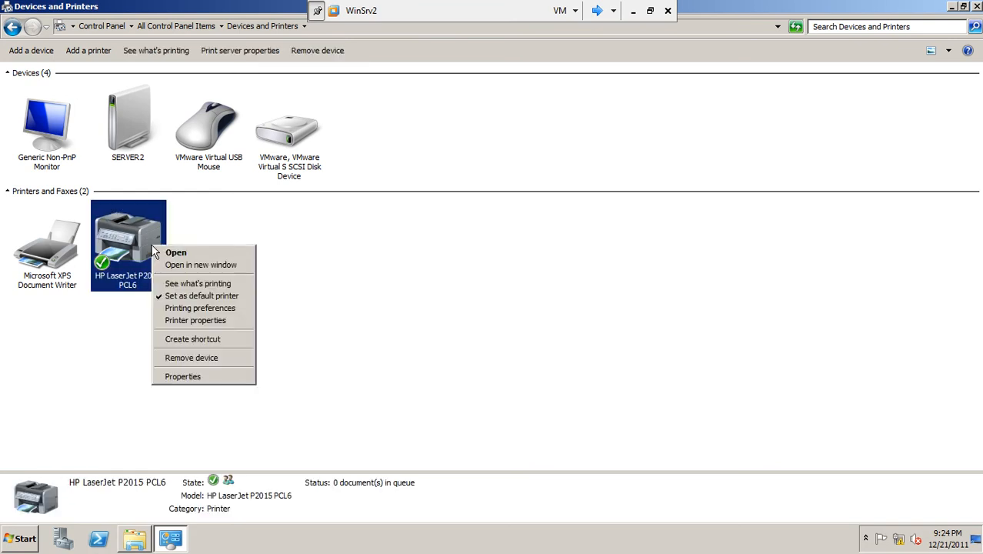
{"action": "left_click", "coordinate": [190, 377]}
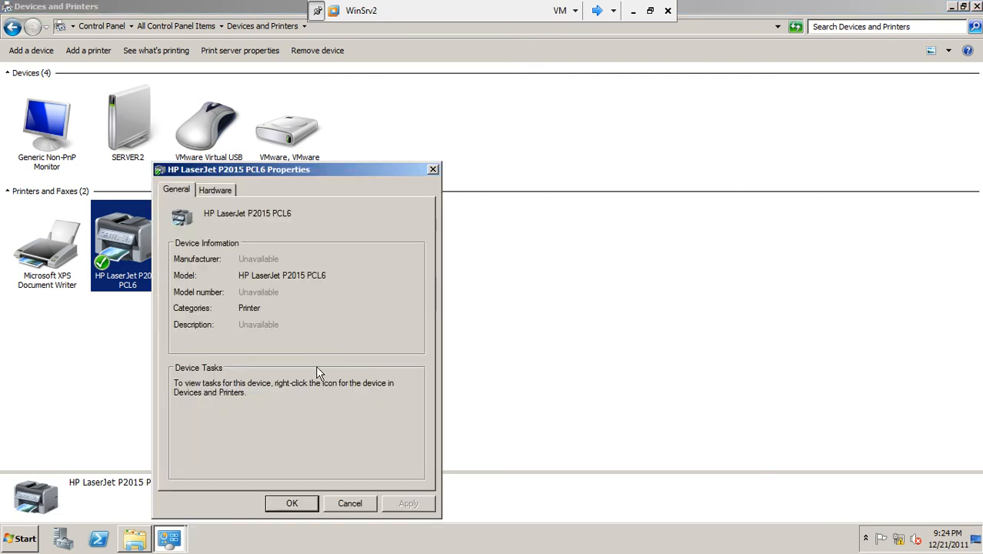
{"action": "left_click", "coordinate": [336, 504]}
Step: Review the general and sharing settings in the printer properties of the HP LaserJet P2015 PCL6 without changing them
{"action": "right_click", "coordinate": [143, 232]}
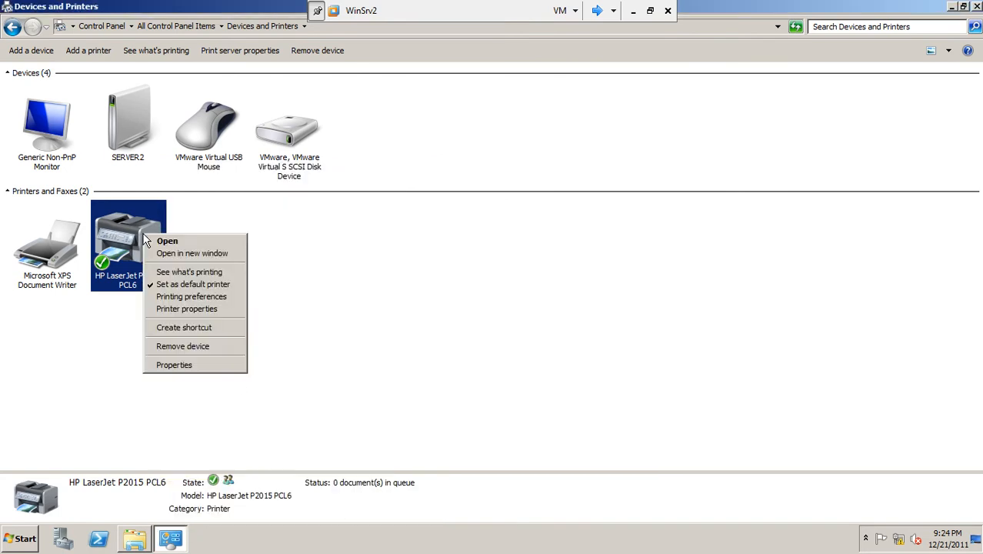
{"action": "left_click", "coordinate": [178, 310]}
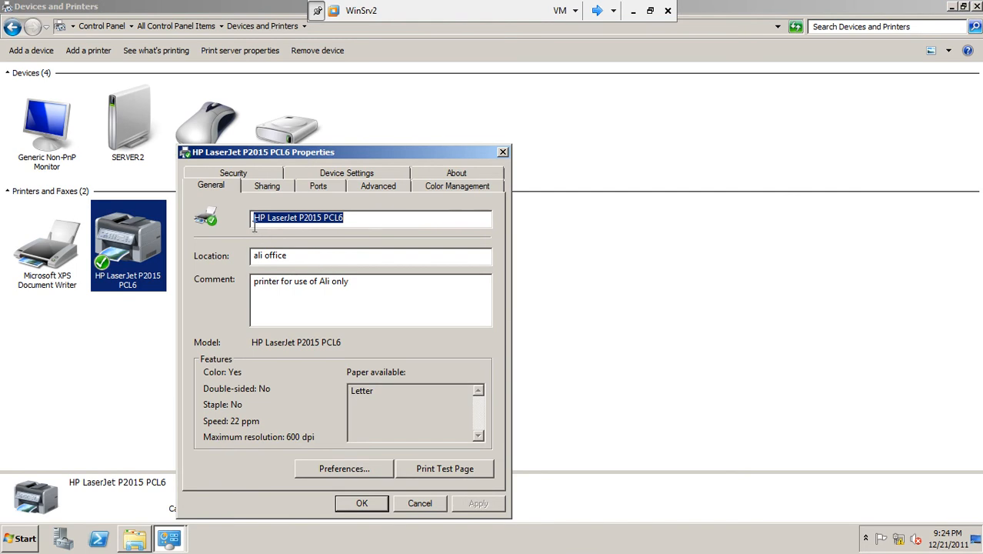
{"action": "left_click", "coordinate": [281, 185]}
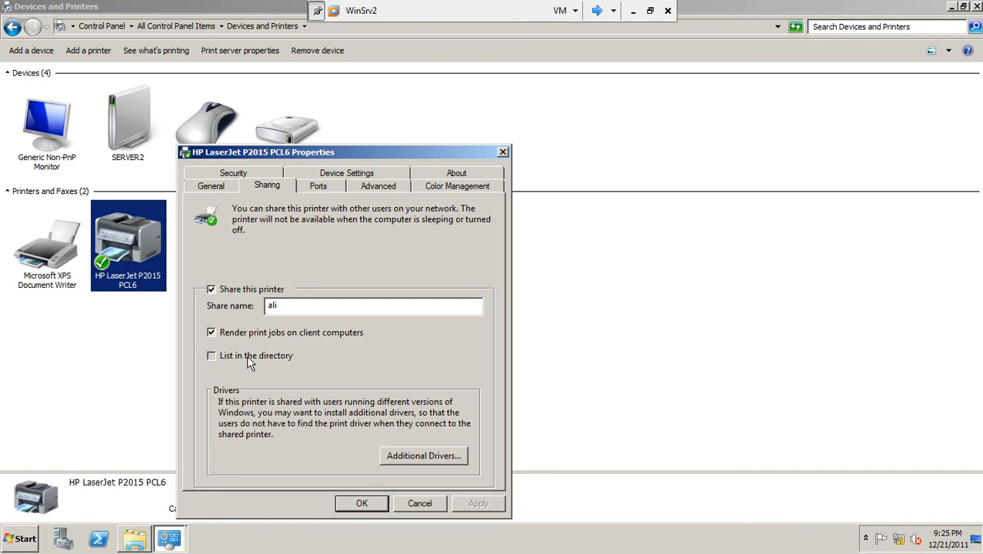
{"action": "left_click", "coordinate": [419, 504]}
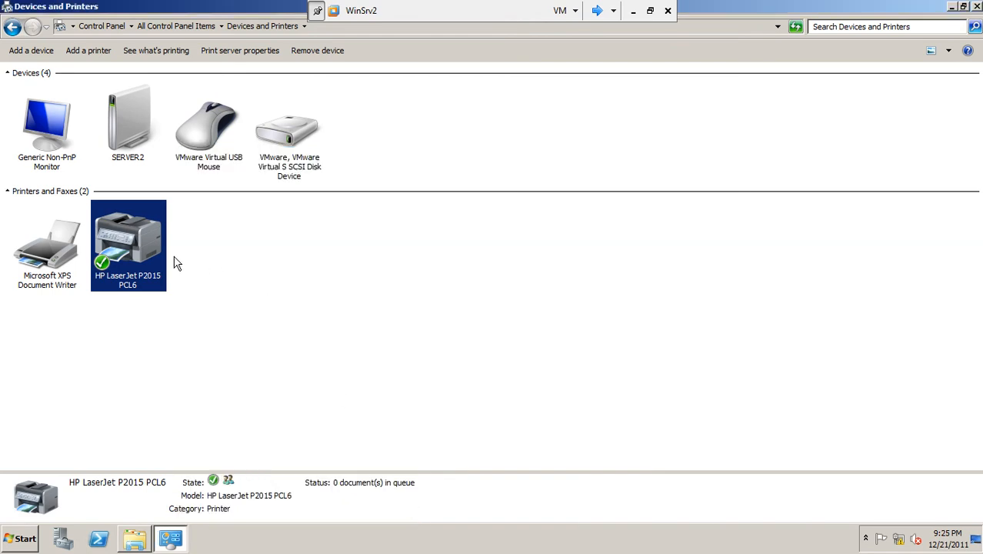
{"action": "left_click", "coordinate": [244, 277]}
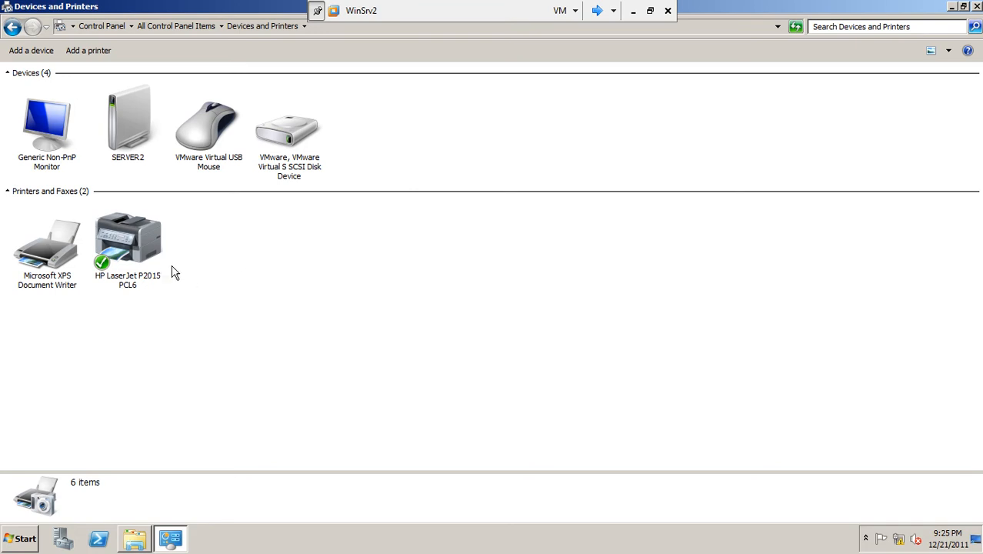
Step: Leave the virtual machine, open Google Chrome on the host, and search Google Images for "network printer"
{"action": "mouse_move", "coordinate": [139, 240]}
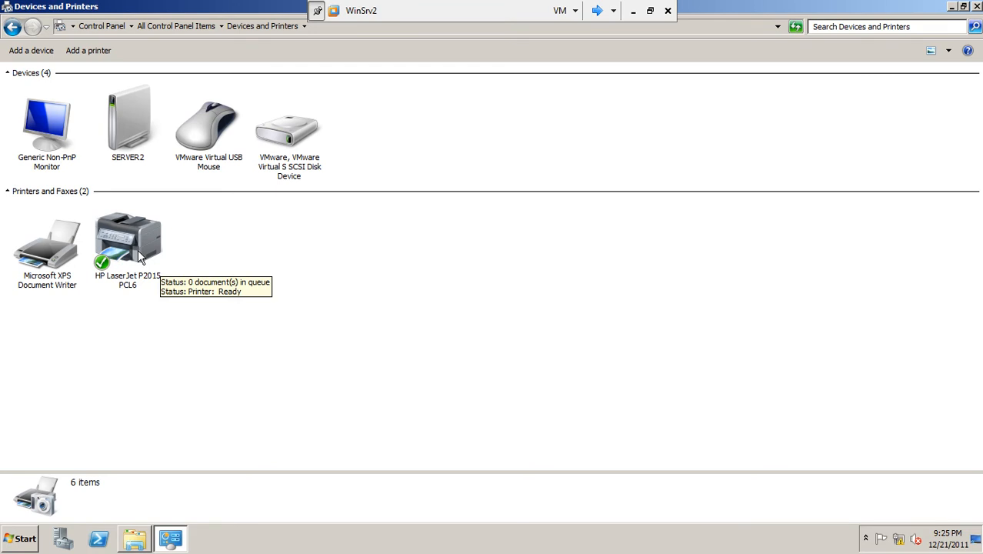
{"action": "left_click", "coordinate": [630, 13]}
{"action": "double_click", "coordinate": [190, 397]}
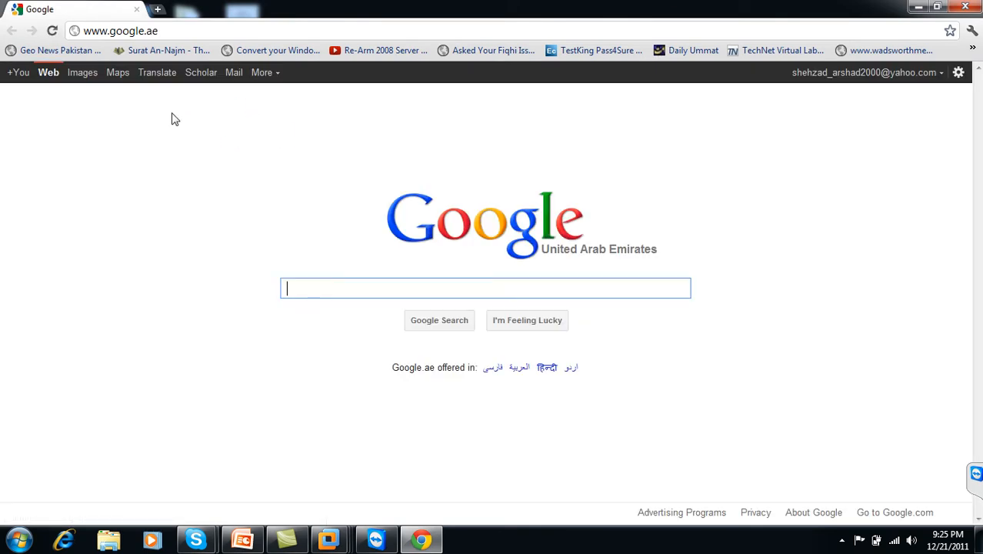
{"action": "left_click", "coordinate": [83, 72]}
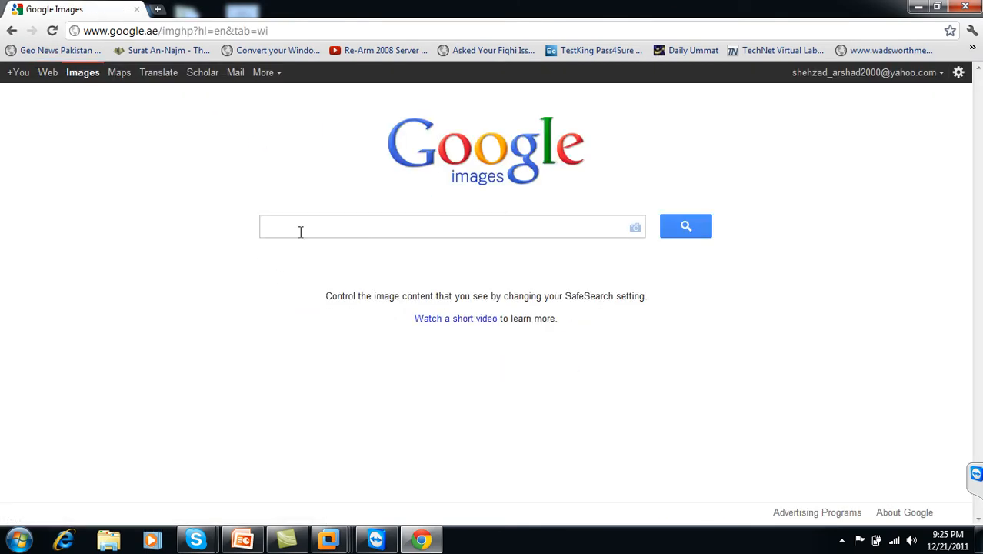
{"action": "type", "text": "network"}
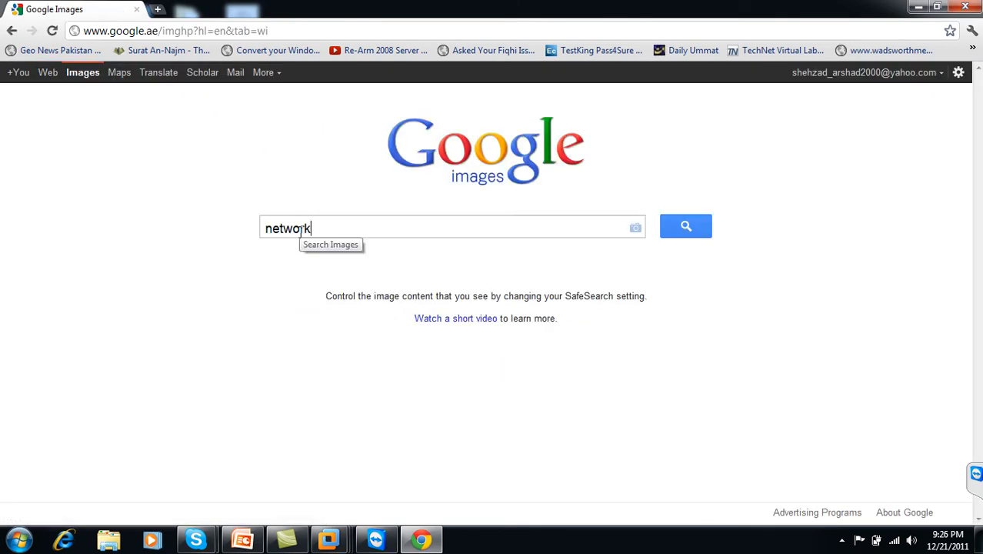
{"action": "type", "text": " printer"}
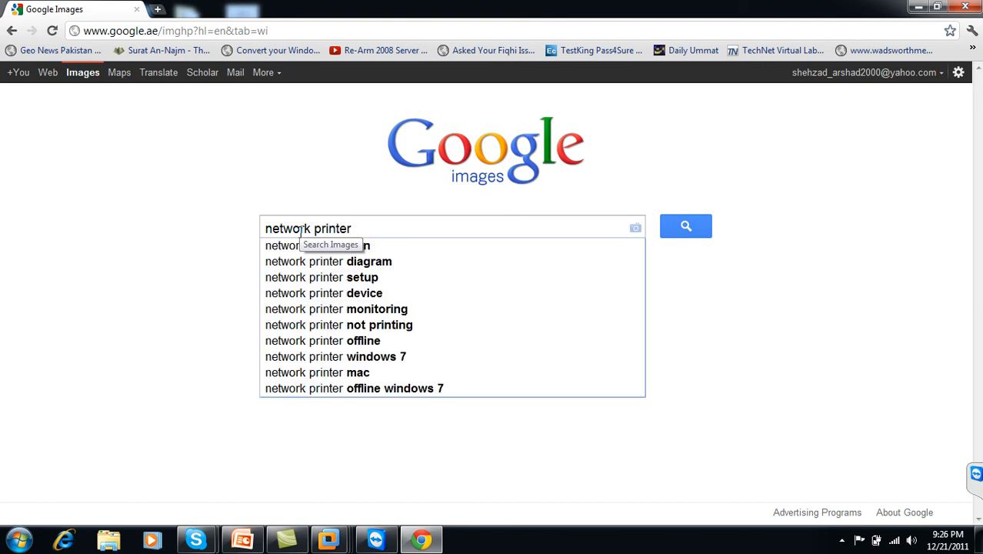
{"action": "key", "text": "Return"}
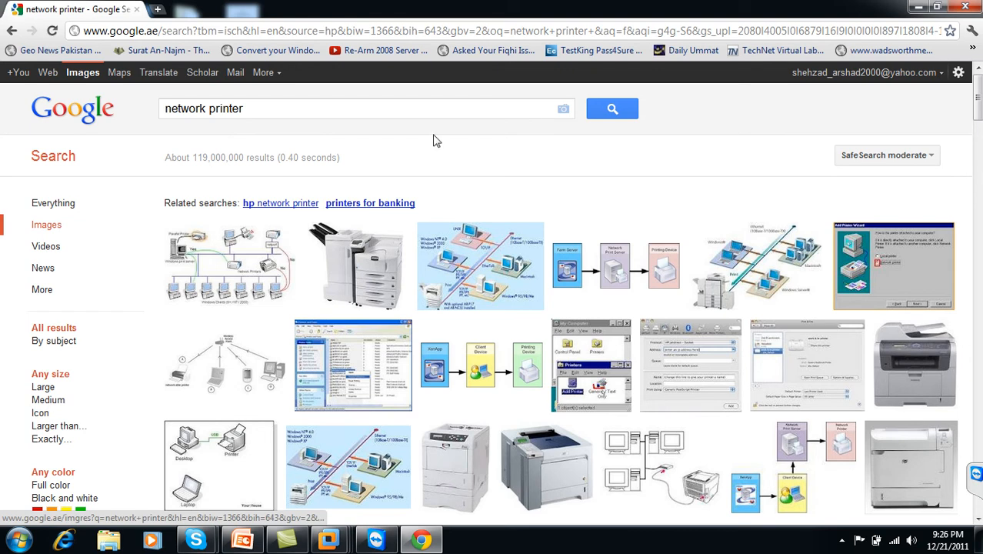
Step: Replace the image search query with "hp 2035n" and run the search
{"action": "left_click", "coordinate": [395, 108]}
{"action": "type", "text": "20"}
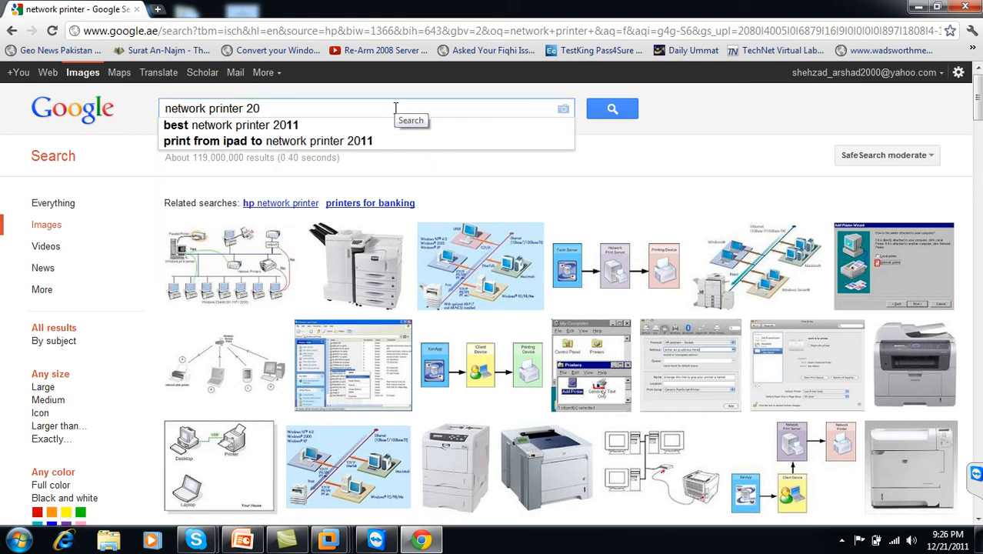
{"action": "type", "text": "35n"}
{"action": "key", "text": "BackSpace"}
{"action": "key", "text": "BackSpace"}
{"action": "key", "text": "BackSpace"}
{"action": "key", "text": "BackSpace"}
{"action": "key", "text": "BackSpace"}
{"action": "type", "text": "jp"}
{"action": "key", "text": "BackSpace"}
{"action": "key", "text": "BackSpace"}
{"action": "key", "text": "BackSpace"}
{"action": "key", "text": "BackSpace"}
{"action": "key", "text": "BackSpace"}
{"action": "key", "text": "BackSpace"}
{"action": "key", "text": "BackSpace"}
{"action": "key", "text": "BackSpace"}
{"action": "key", "text": "BackSpace"}
{"action": "key", "text": "BackSpace"}
{"action": "key", "text": "BackSpace"}
{"action": "key", "text": "BackSpace"}
{"action": "key", "text": "BackSpace"}
{"action": "key", "text": "BackSpace"}
{"action": "key", "text": "BackSpace"}
{"action": "key", "text": "BackSpace"}
{"action": "key", "text": "BackSpace"}
{"action": "key", "text": "BackSpace"}
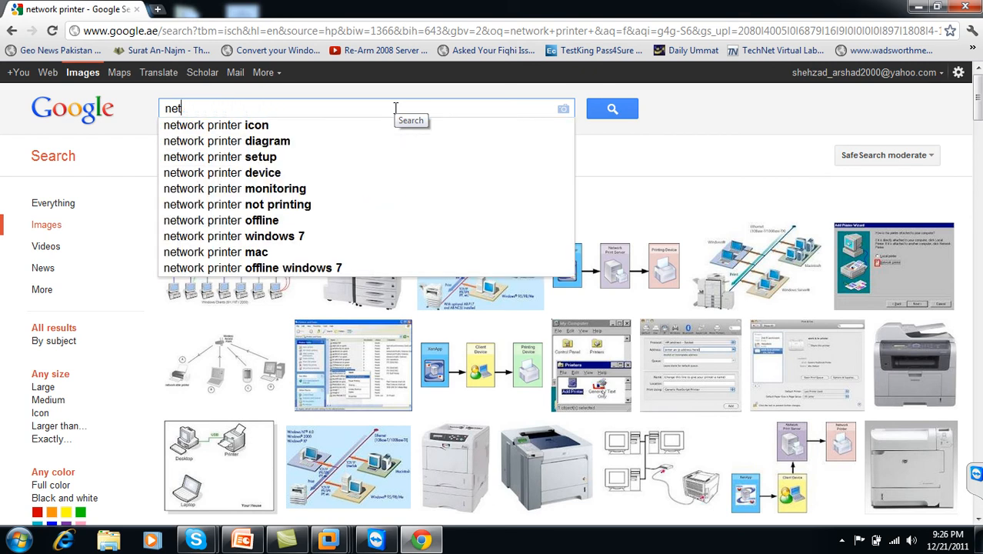
{"action": "type", "text": "hp"}
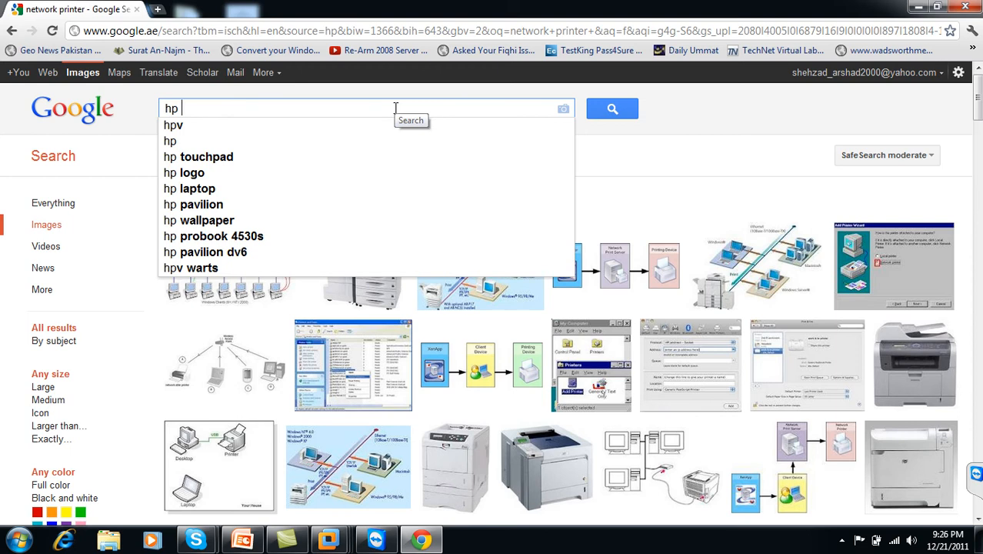
{"action": "type", "text": "2035"}
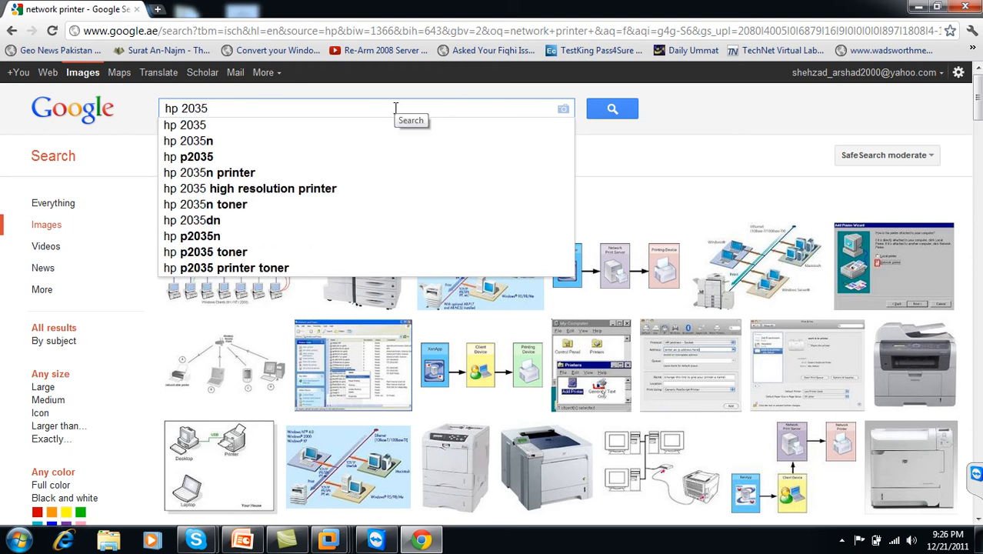
{"action": "type", "text": "n"}
{"action": "key", "text": "Return"}
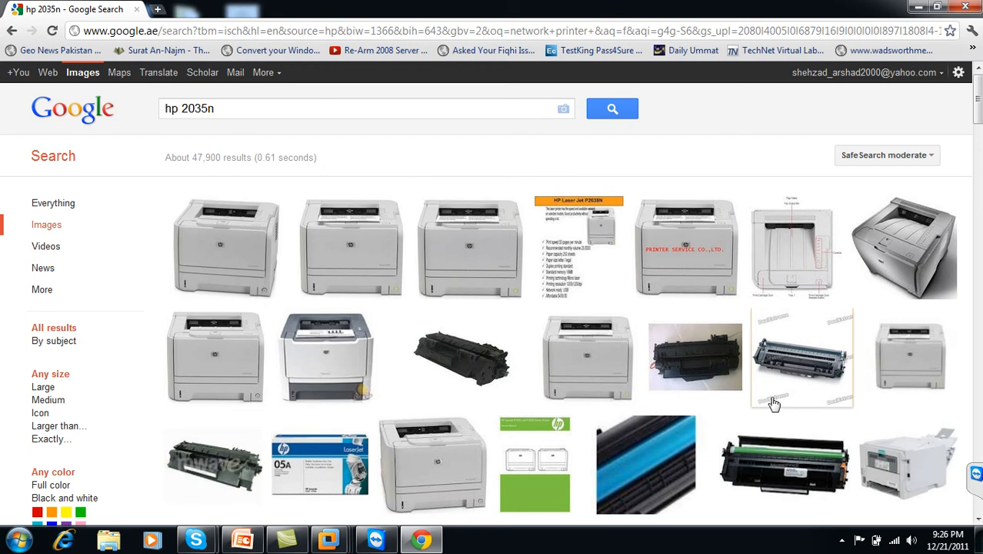
Step: View the enlarged rear-side picture of the HP 2035N, preview a front view in the image results, and close the browser
{"action": "mouse_move", "coordinate": [916, 486]}
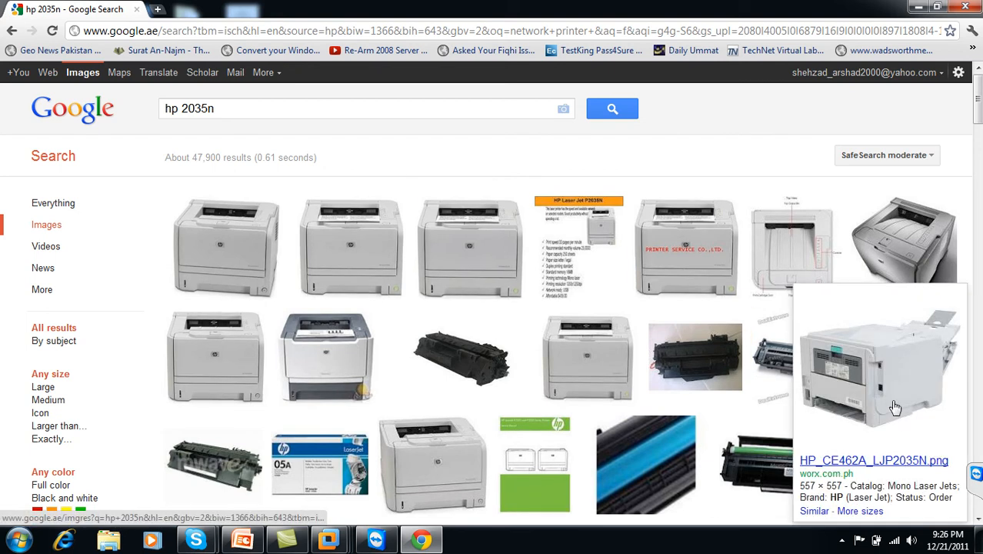
{"action": "left_click", "coordinate": [900, 377]}
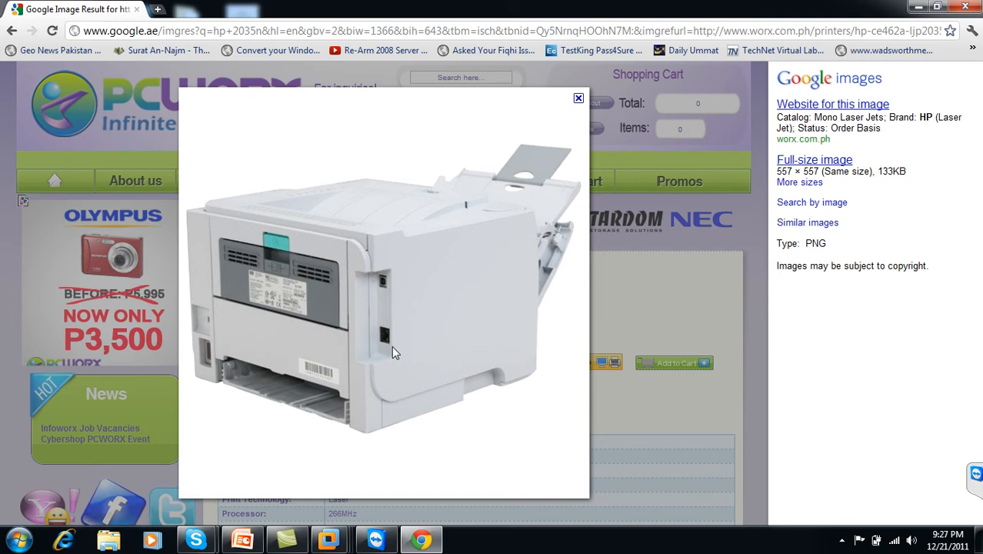
{"action": "left_click", "coordinate": [14, 34]}
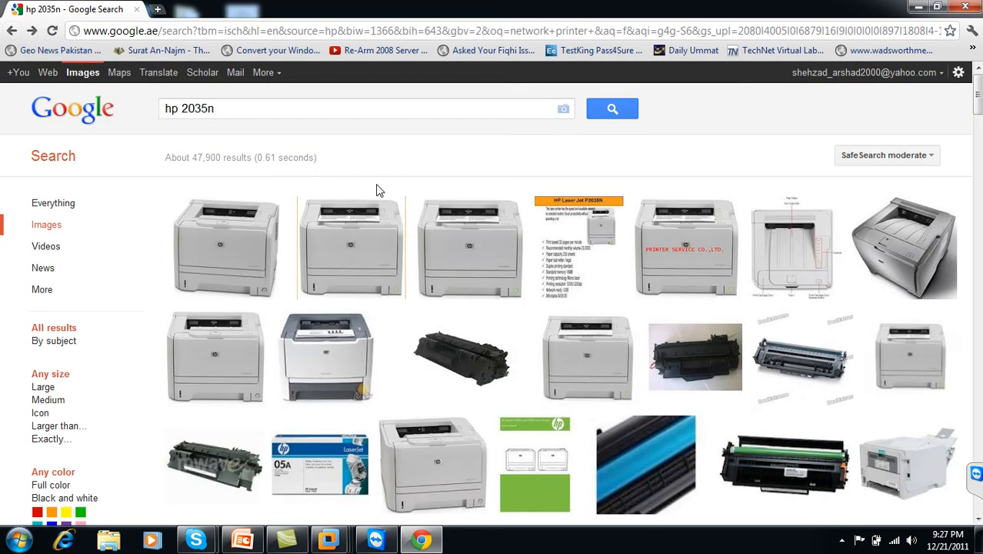
{"action": "mouse_move", "coordinate": [498, 371]}
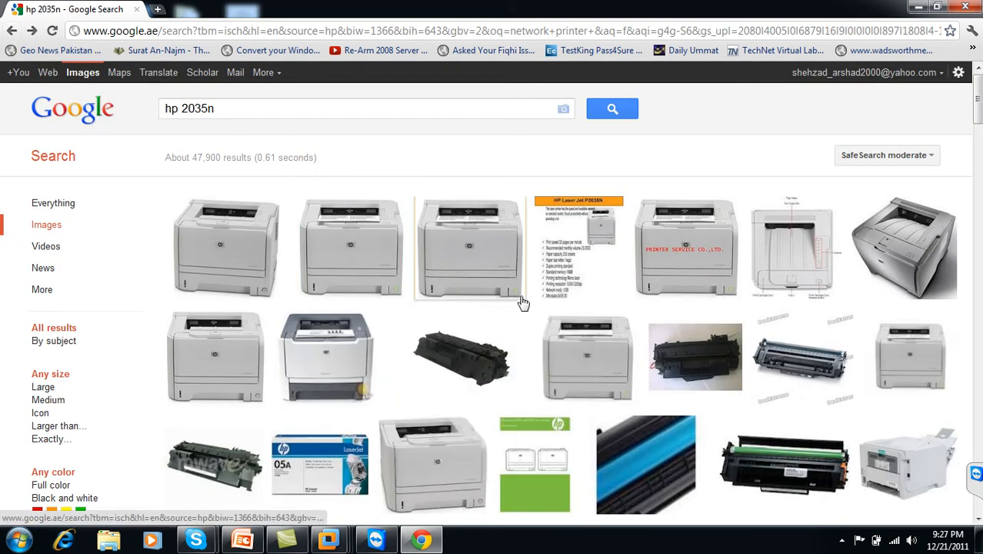
{"action": "mouse_move", "coordinate": [504, 301]}
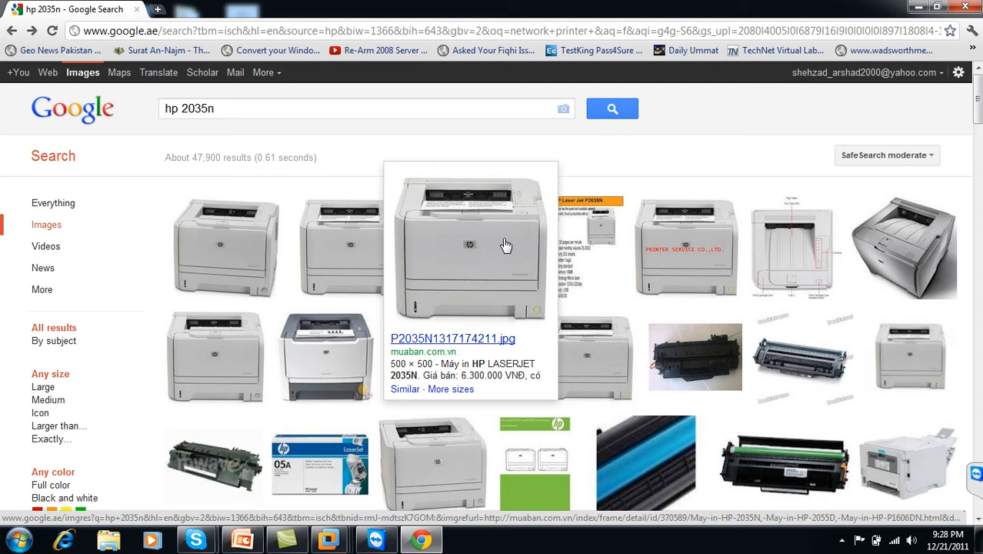
{"action": "left_click", "coordinate": [966, 6]}
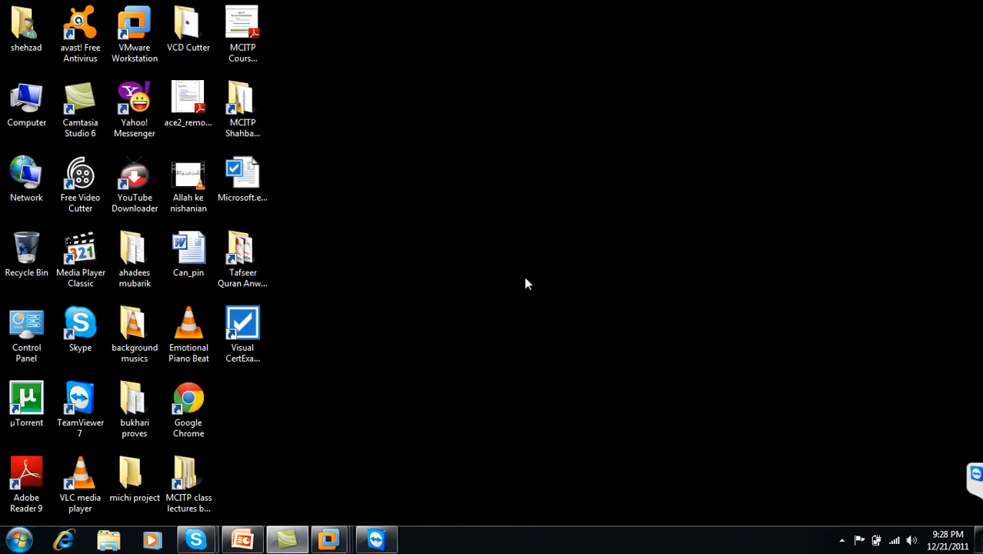
Step: Switch back to WinSrv2, search for network, wireless or Bluetooth printers with the Add Printer wizard, and cancel it
{"action": "mouse_move", "coordinate": [329, 540]}
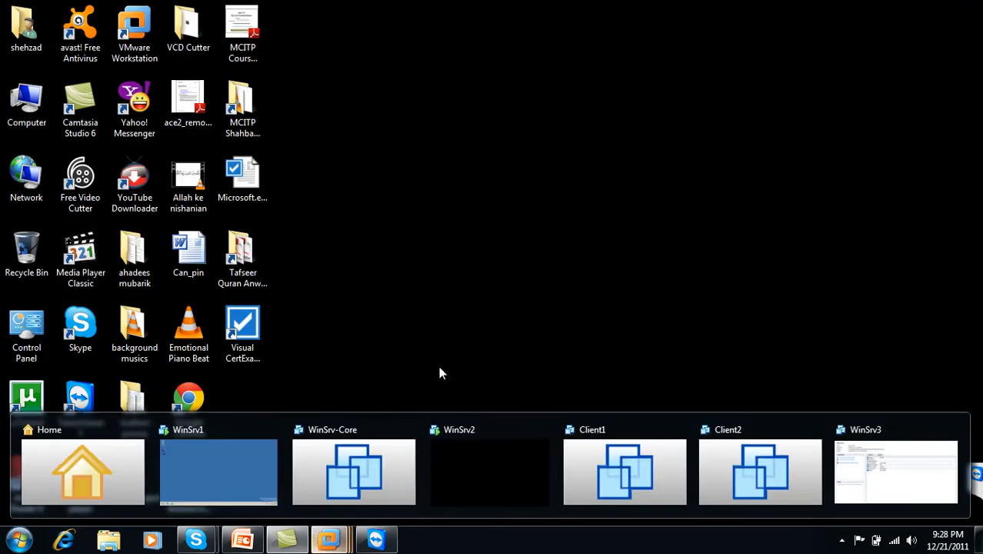
{"action": "left_click", "coordinate": [487, 454]}
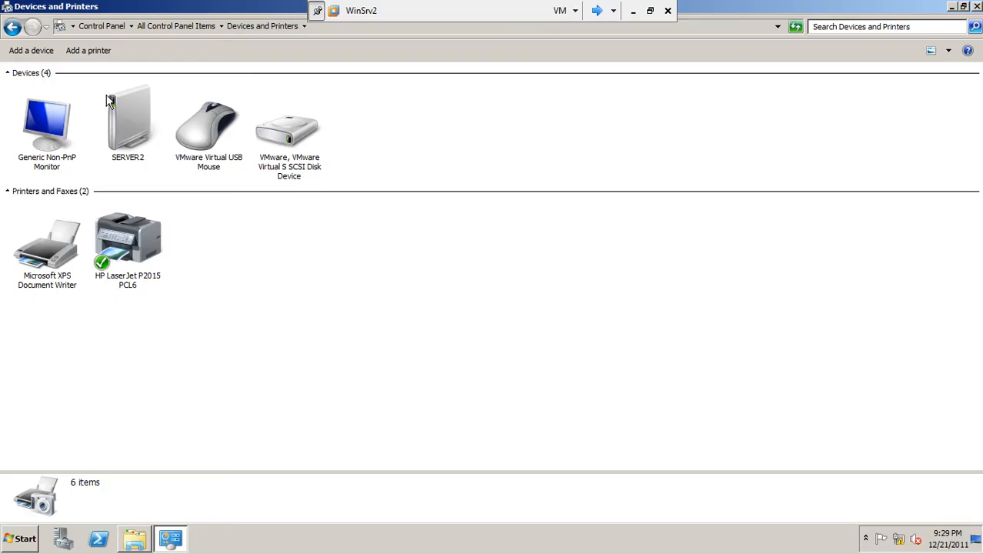
{"action": "left_click", "coordinate": [106, 55]}
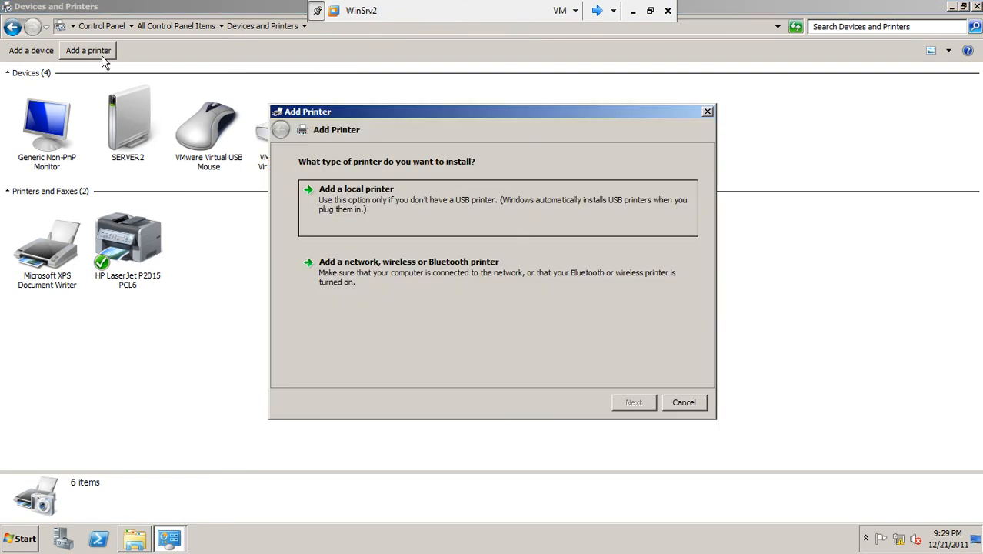
{"action": "left_click", "coordinate": [370, 285]}
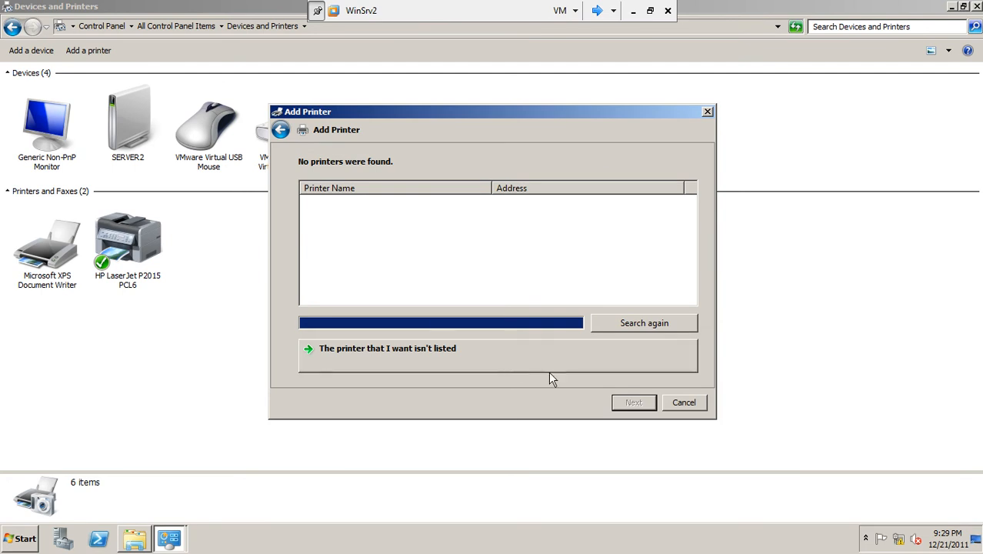
{"action": "left_click", "coordinate": [690, 404]}
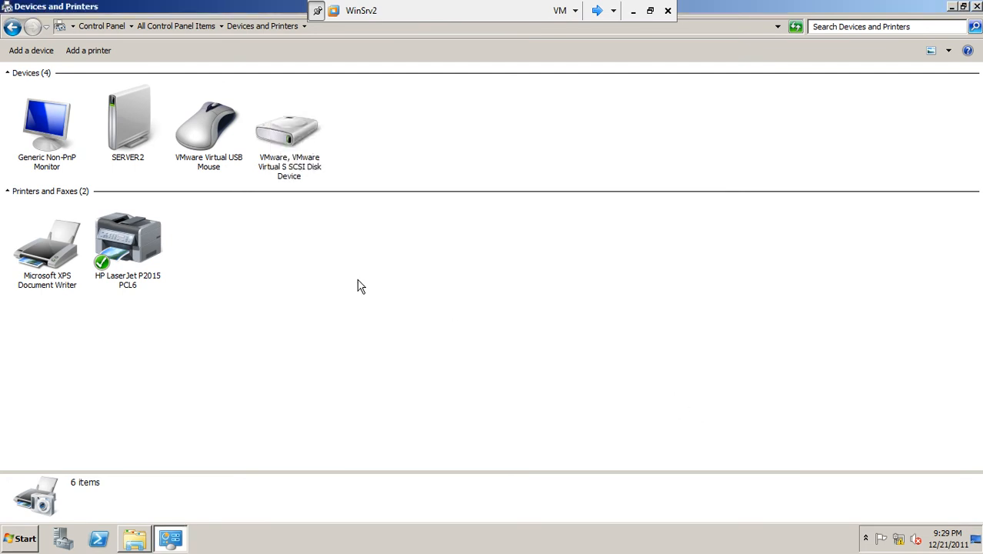
Step: Display the security permissions in the printer properties of the HP LaserJet P2015 PCL6
{"action": "left_click", "coordinate": [133, 268]}
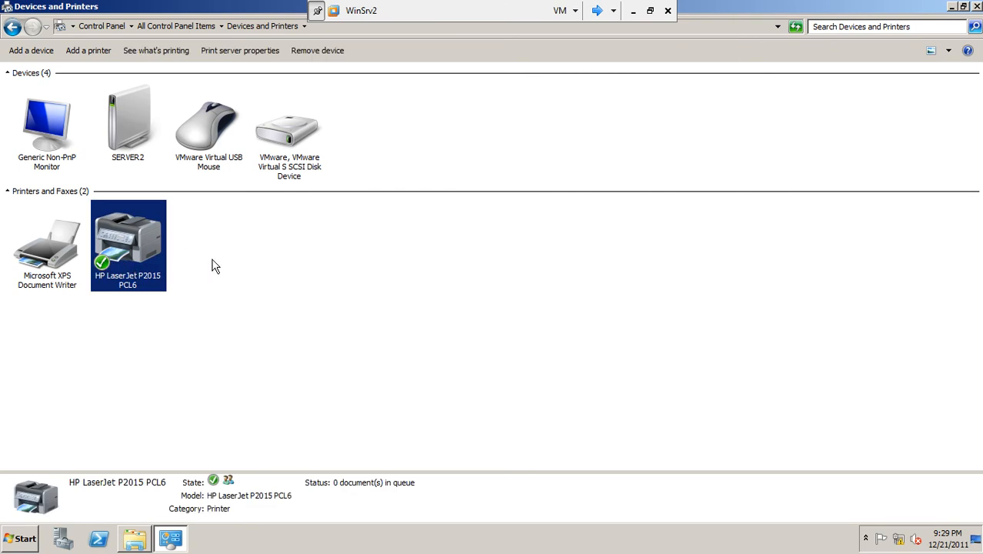
{"action": "right_click", "coordinate": [125, 239]}
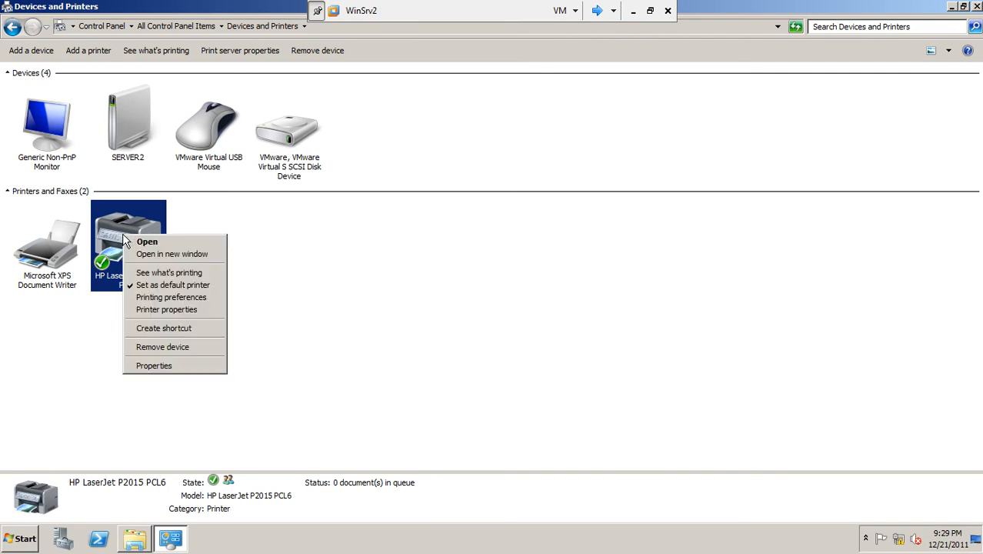
{"action": "left_click", "coordinate": [172, 310]}
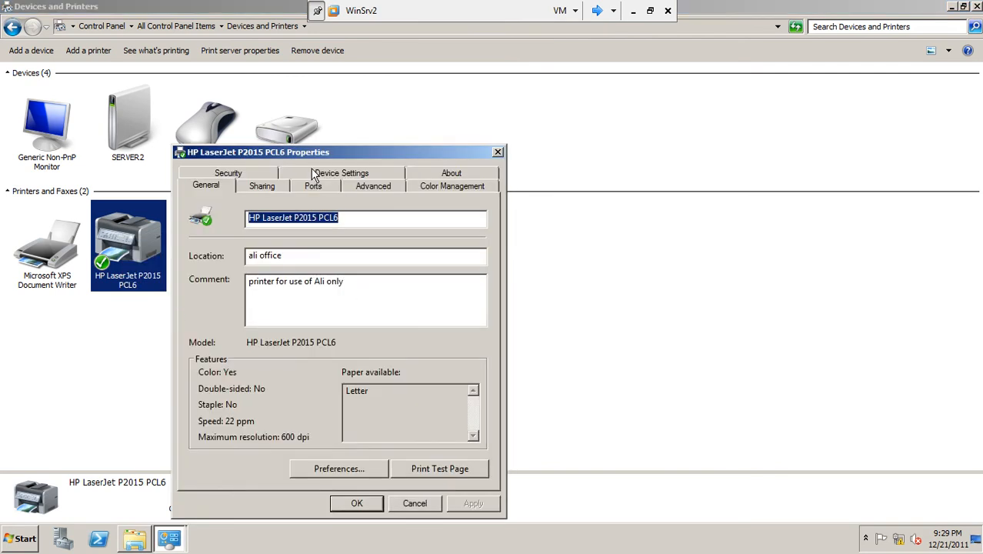
{"action": "left_click_drag", "start_coordinate": [318, 154], "coordinate": [364, 118]}
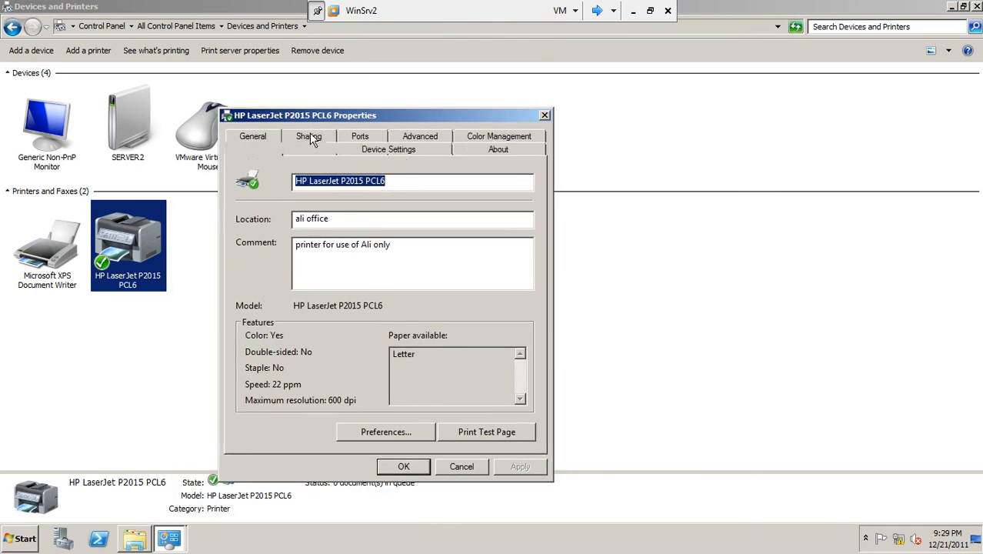
{"action": "left_click", "coordinate": [312, 136]}
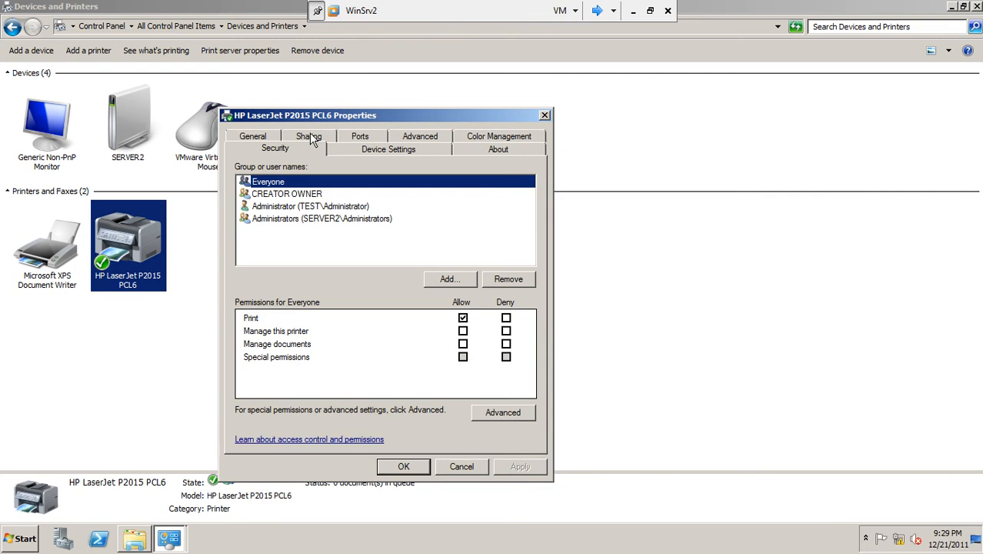
Step: Review the Print, Manage this printer, Manage documents and Special permissions entries for Everyone without changing them
{"action": "left_click", "coordinate": [261, 319]}
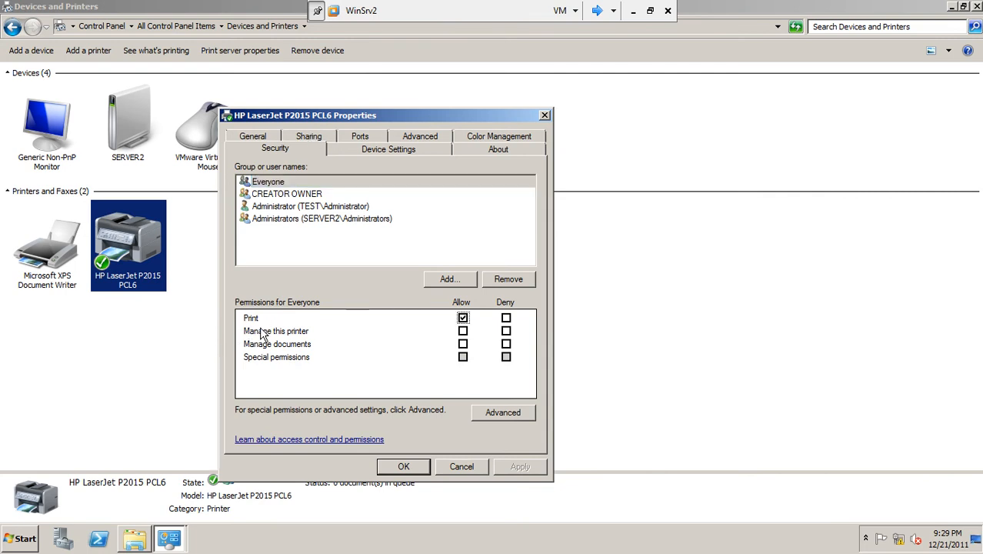
{"action": "left_click", "coordinate": [298, 348]}
{"action": "left_click", "coordinate": [300, 332]}
{"action": "left_click", "coordinate": [462, 331]}
{"action": "left_click", "coordinate": [462, 332]}
{"action": "left_click", "coordinate": [312, 356]}
Step: Review the printer's advanced permission entries and auditing entries, and cancel the advanced security settings
{"action": "left_click", "coordinate": [501, 413]}
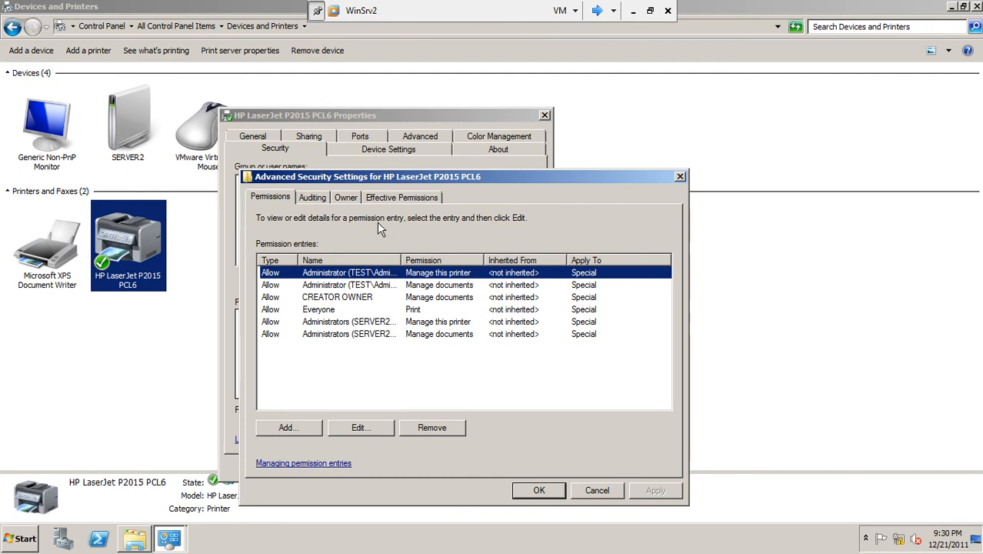
{"action": "left_click", "coordinate": [324, 199]}
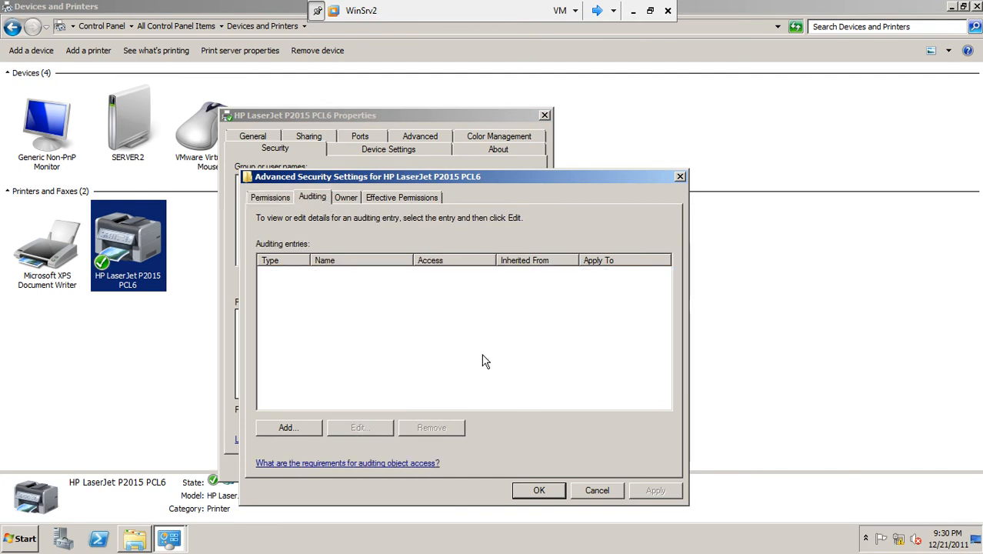
{"action": "left_click", "coordinate": [603, 499]}
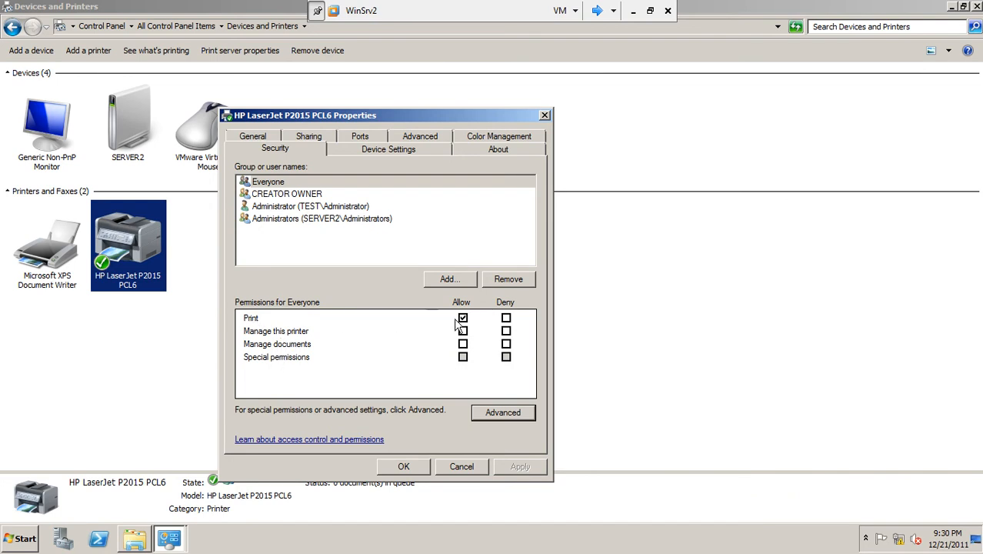
Step: Recheck the permissions for Everyone, cancel the printer properties, and close the Devices and Printers window
{"action": "left_click", "coordinate": [281, 183]}
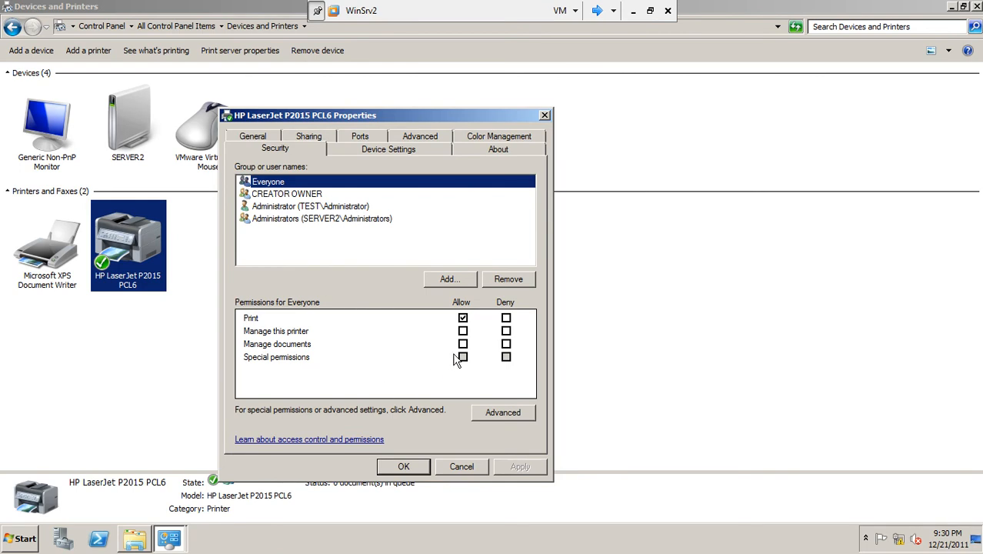
{"action": "left_click", "coordinate": [308, 331]}
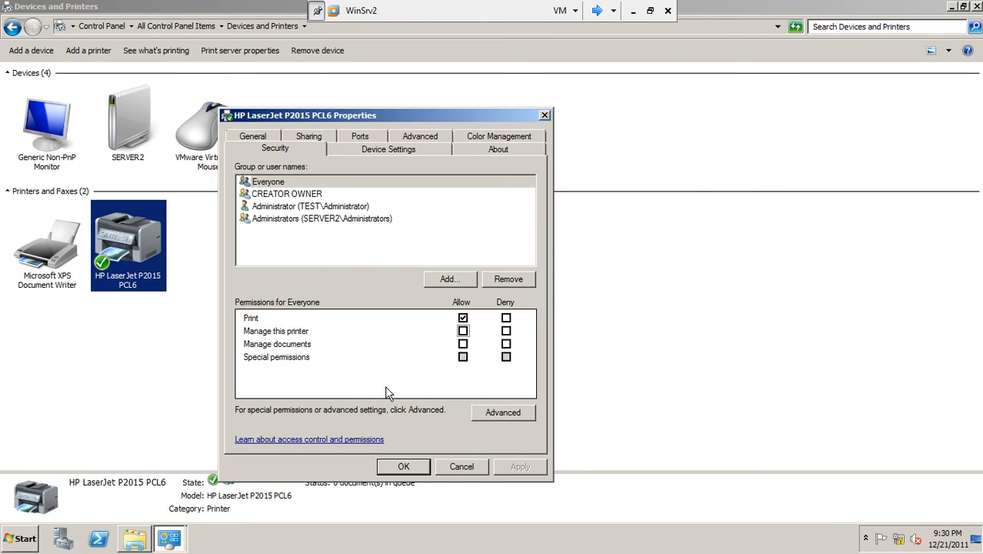
{"action": "left_click", "coordinate": [461, 467]}
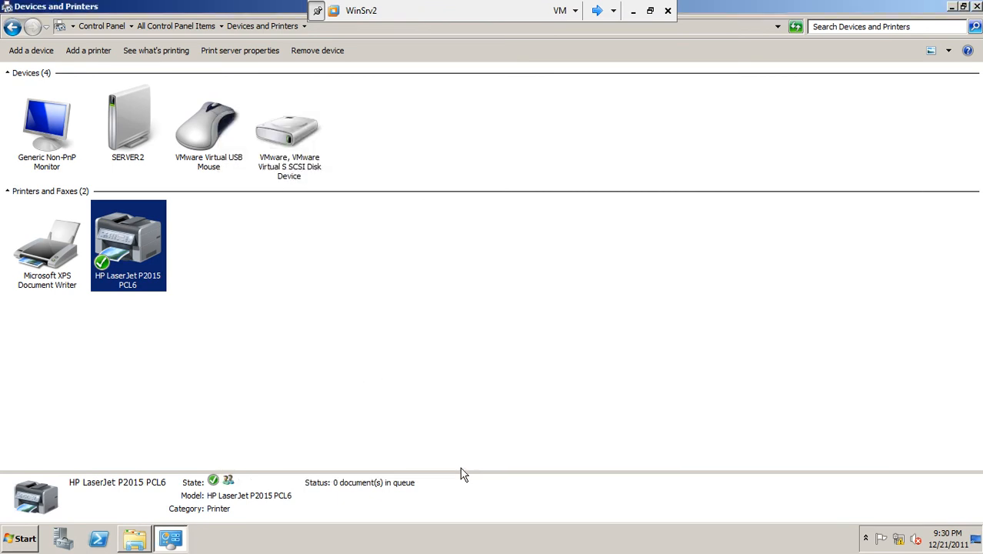
{"action": "left_click", "coordinate": [221, 240]}
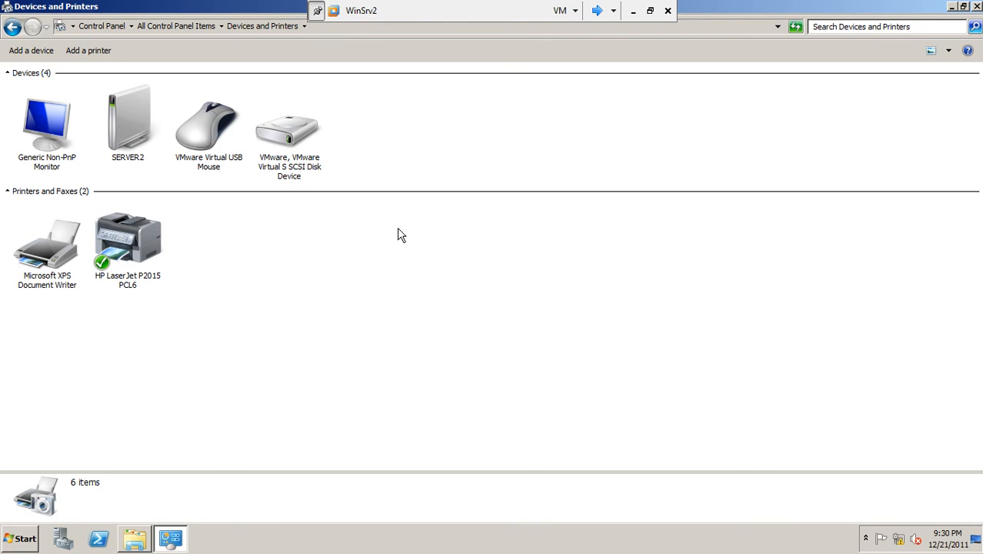
{"action": "left_click", "coordinate": [978, 7]}
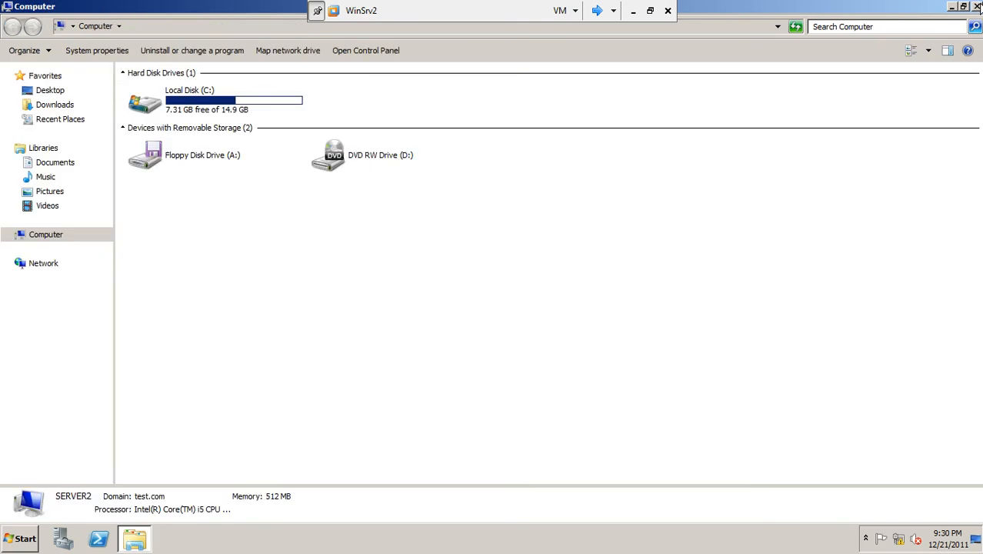
Step: Close the Computer window and choose Print and Document Services as the role to add in Server Manager
{"action": "left_click", "coordinate": [977, 6]}
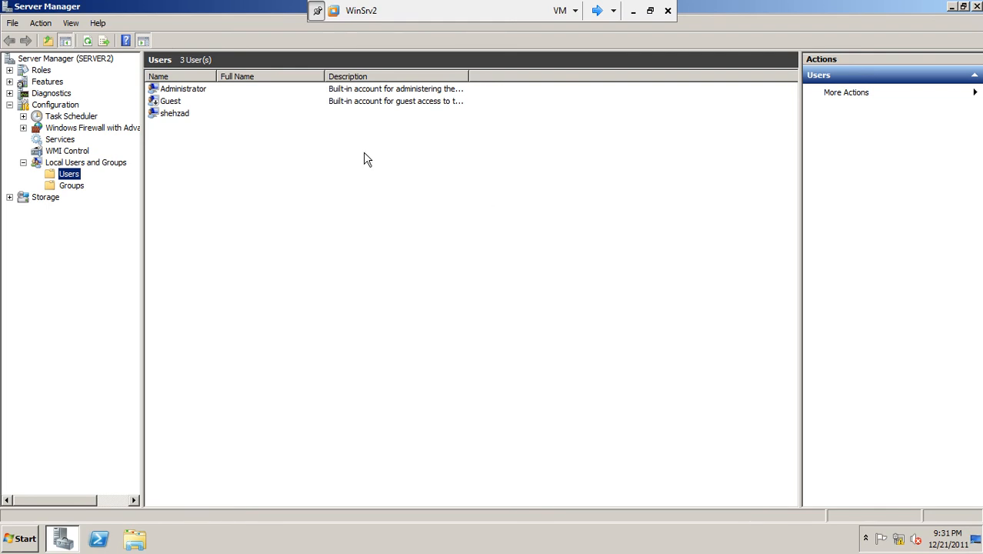
{"action": "left_click", "coordinate": [42, 70]}
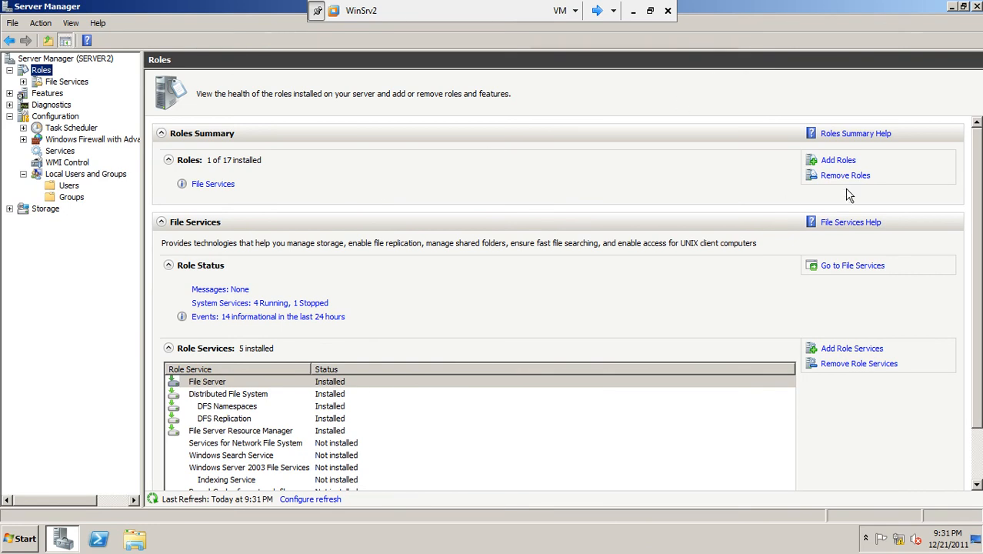
{"action": "left_click", "coordinate": [841, 161]}
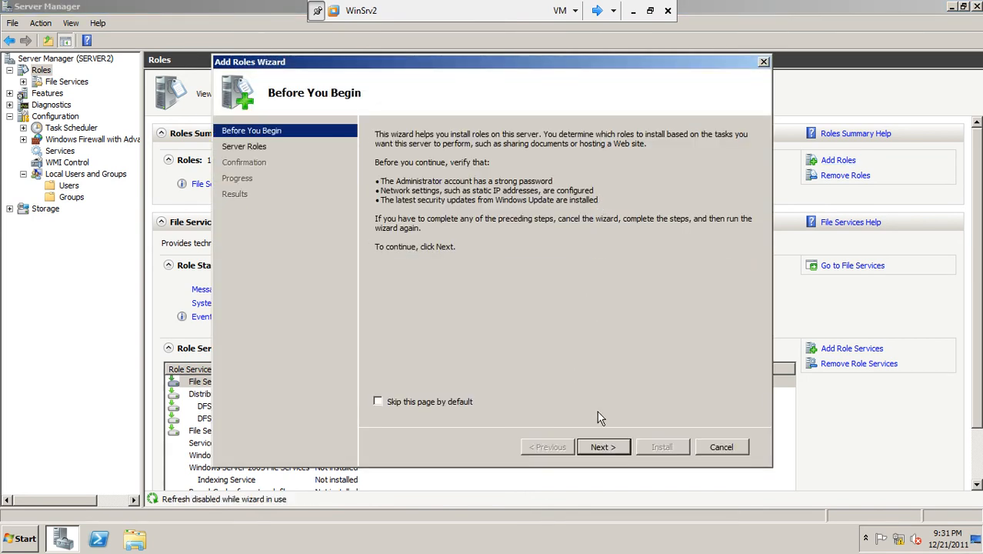
{"action": "left_click", "coordinate": [602, 449]}
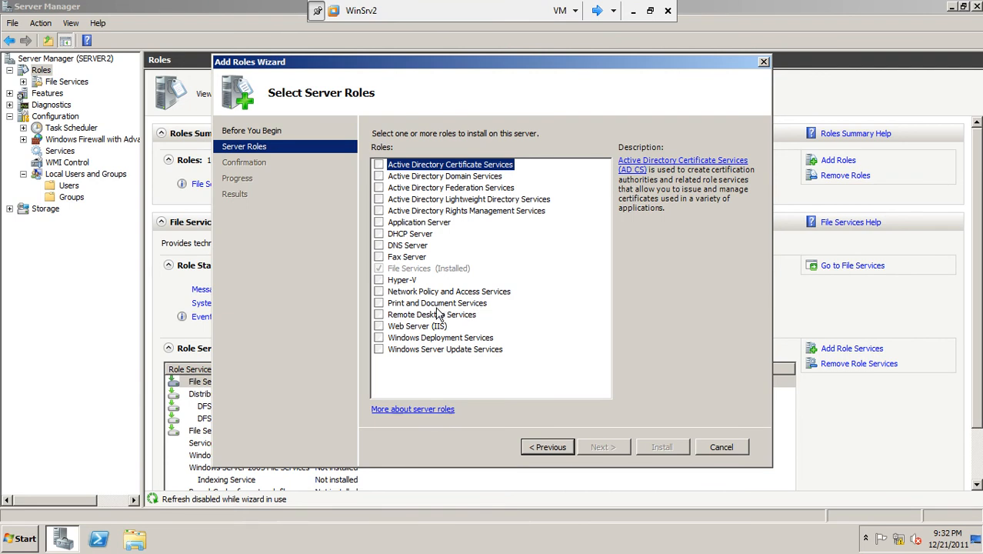
{"action": "left_click", "coordinate": [378, 304]}
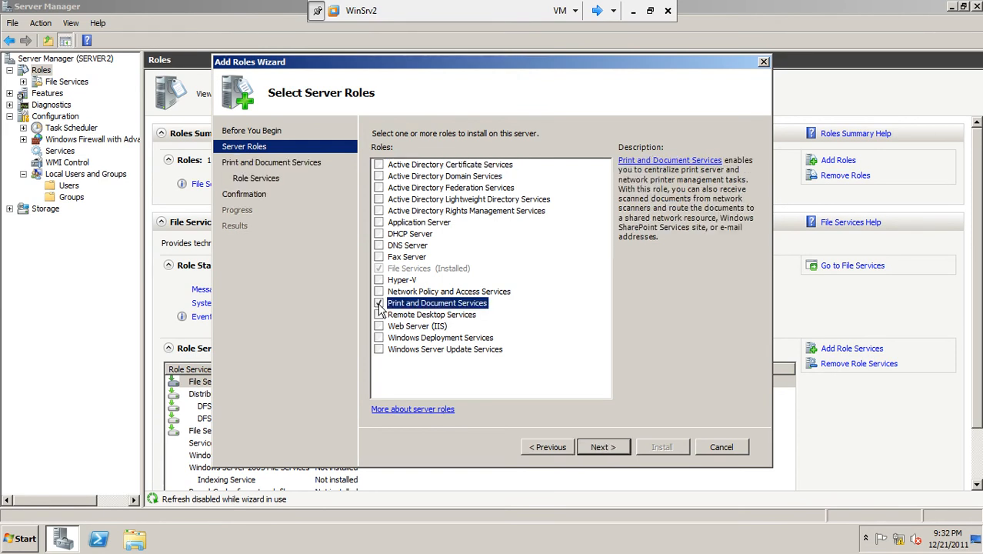
{"action": "left_click", "coordinate": [614, 448]}
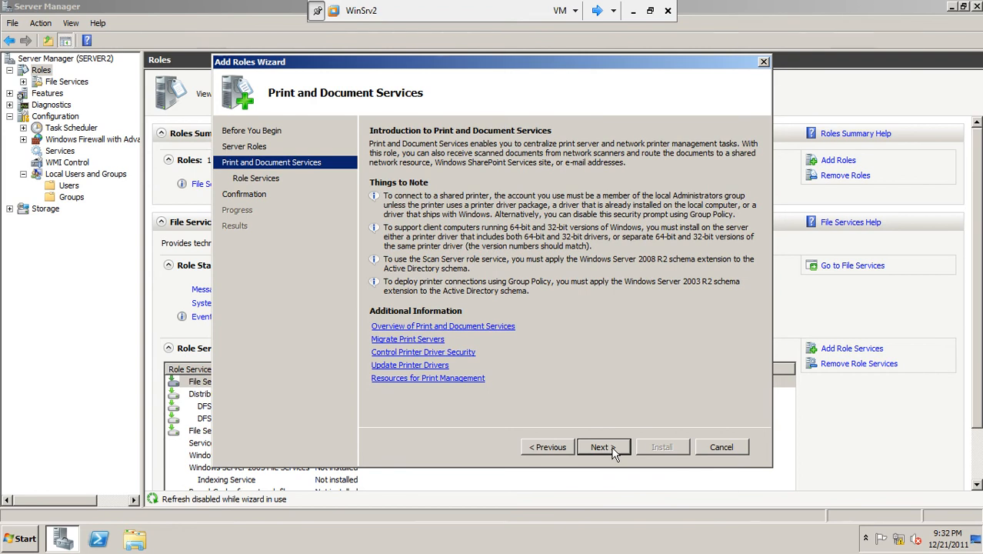
{"action": "left_click", "coordinate": [601, 447]}
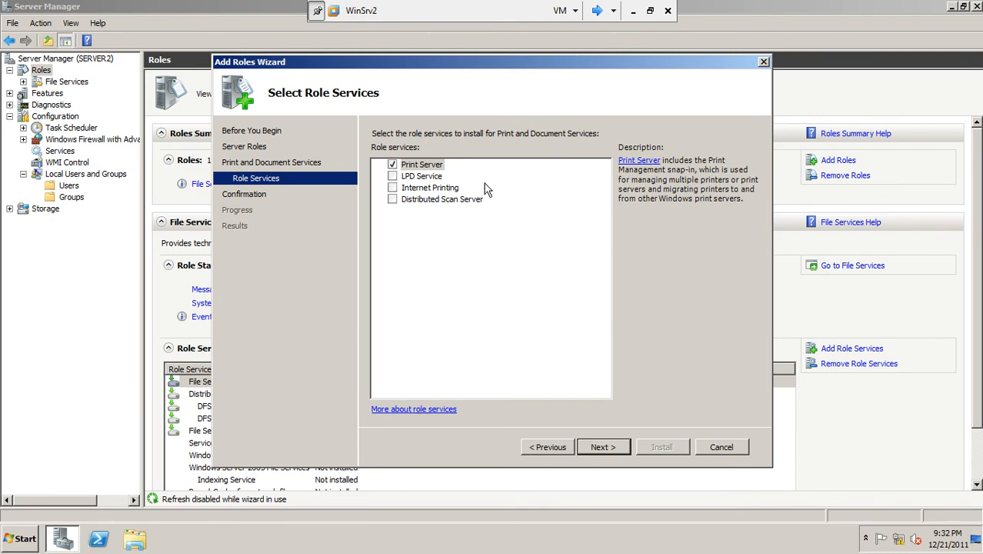
Step: Review the LPD Service, Internet Printing, Distributed Scan Server and Print Server role service descriptions, keeping only Print Server selected
{"action": "left_click", "coordinate": [434, 177]}
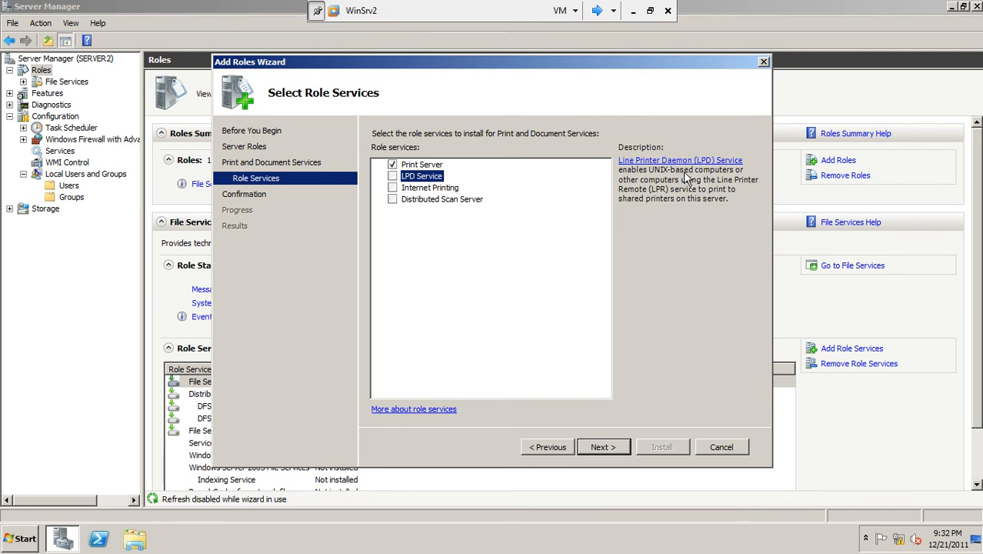
{"action": "left_click", "coordinate": [436, 189]}
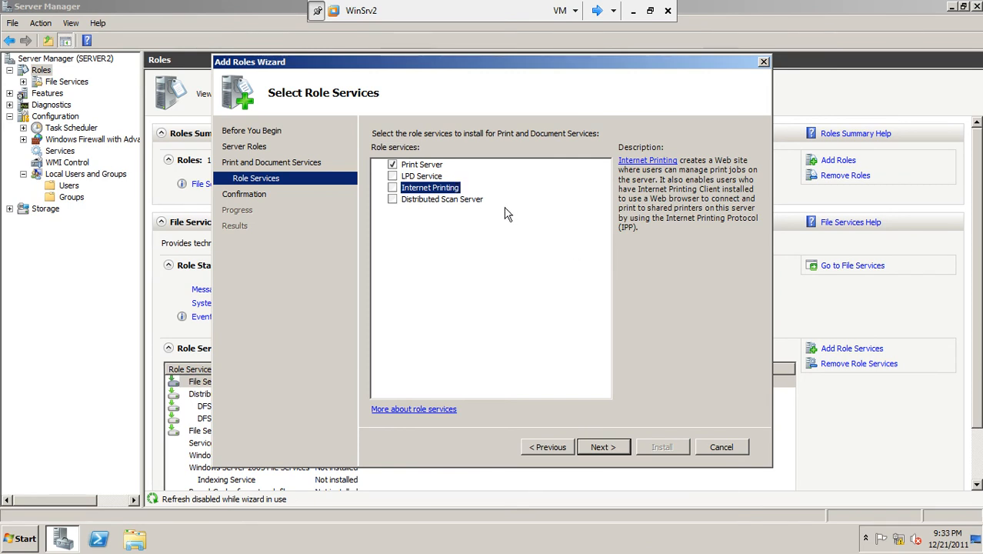
{"action": "left_click", "coordinate": [454, 200]}
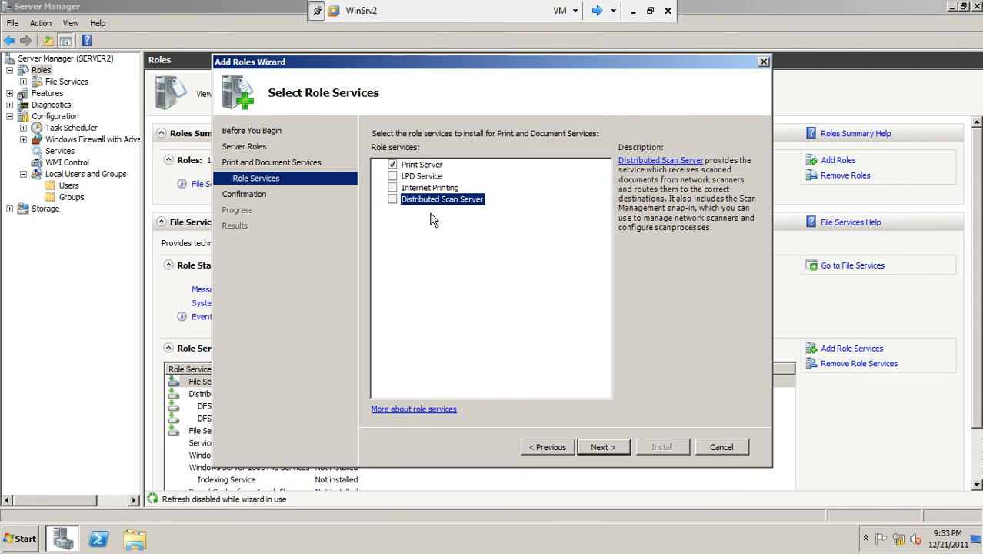
{"action": "left_click", "coordinate": [416, 167]}
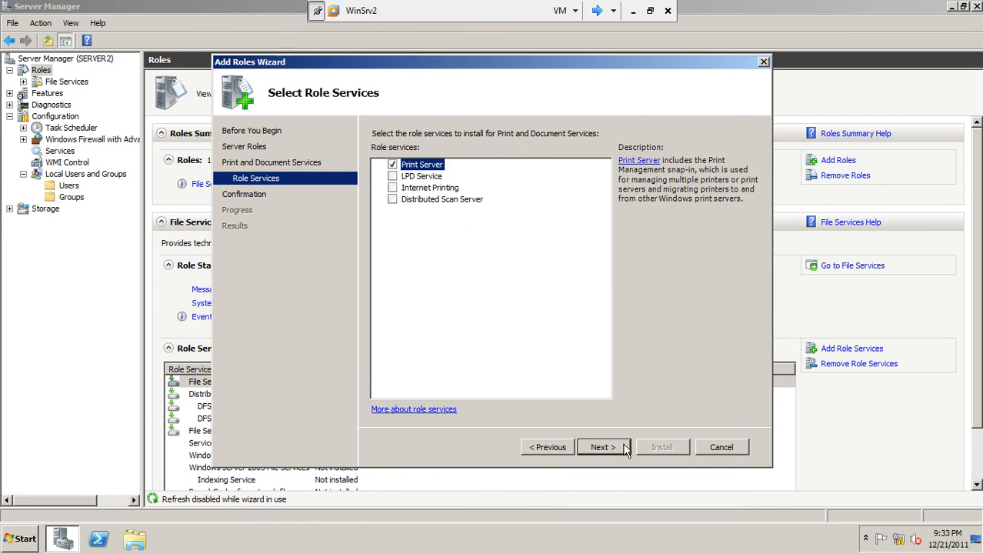
{"action": "left_click", "coordinate": [393, 176]}
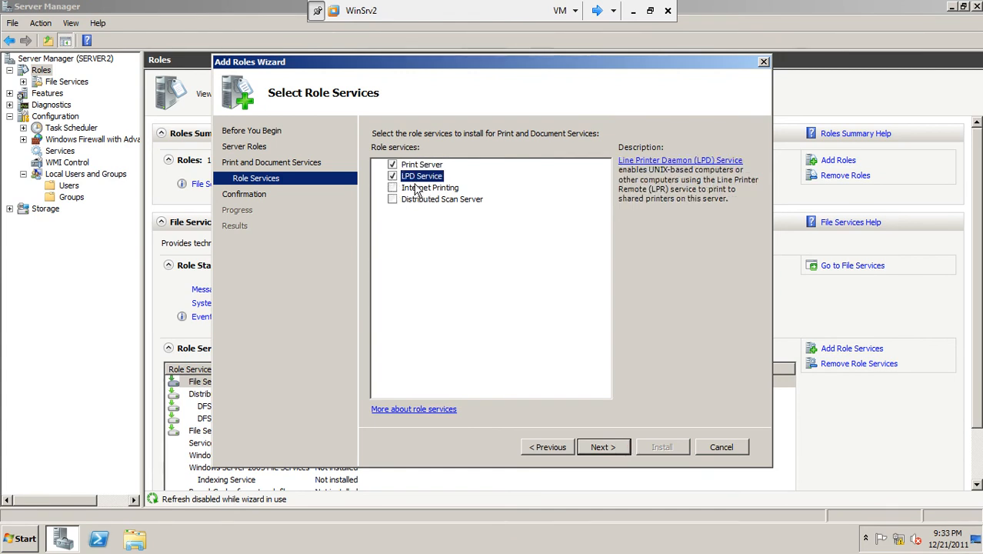
{"action": "left_click", "coordinate": [393, 176]}
Step: Install the Print Server role service of Print and Document Services and close the Add Roles Wizard
{"action": "left_click", "coordinate": [602, 447]}
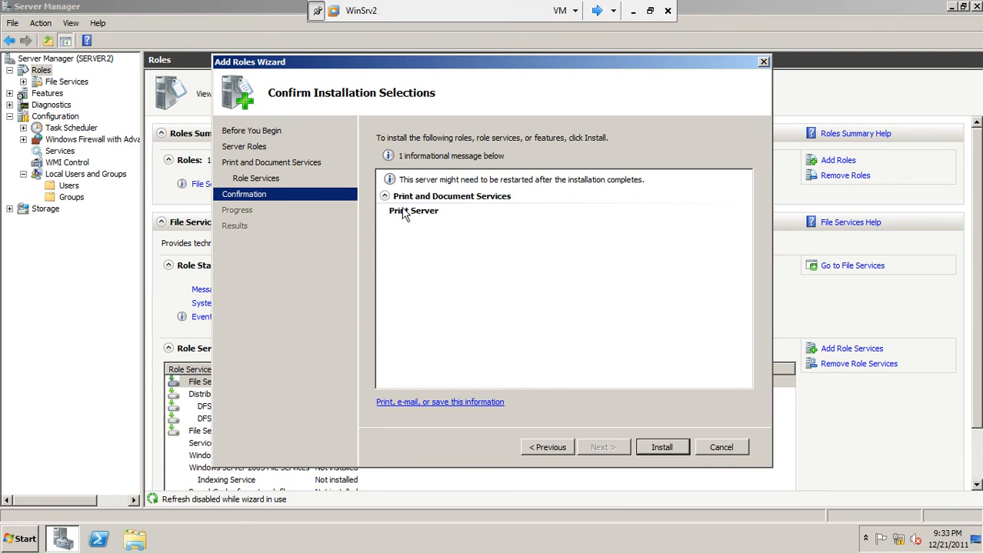
{"action": "left_click", "coordinate": [670, 446]}
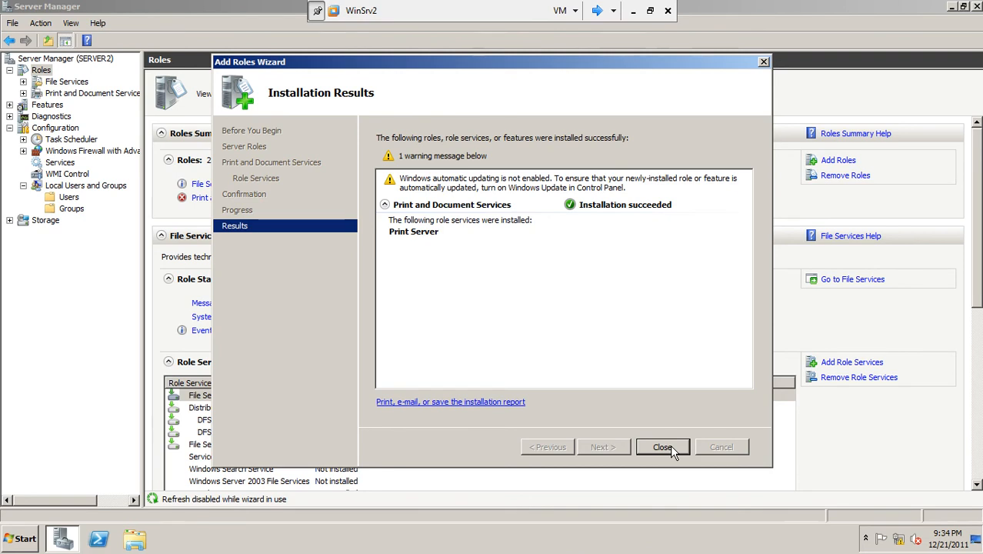
{"action": "left_click", "coordinate": [663, 447]}
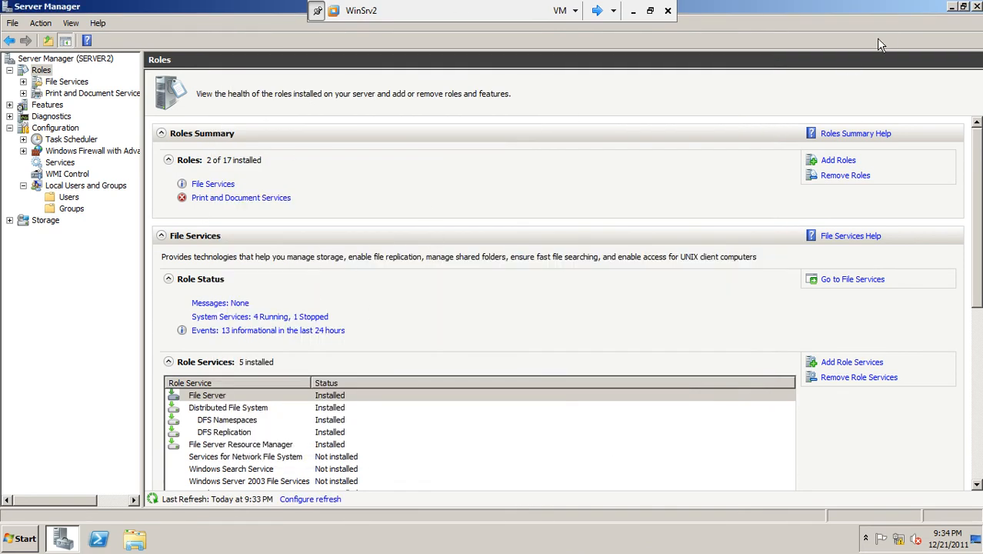
Step: Close Server Manager and display the list of Administrative Tools on WinSrv2
{"action": "left_click", "coordinate": [977, 7]}
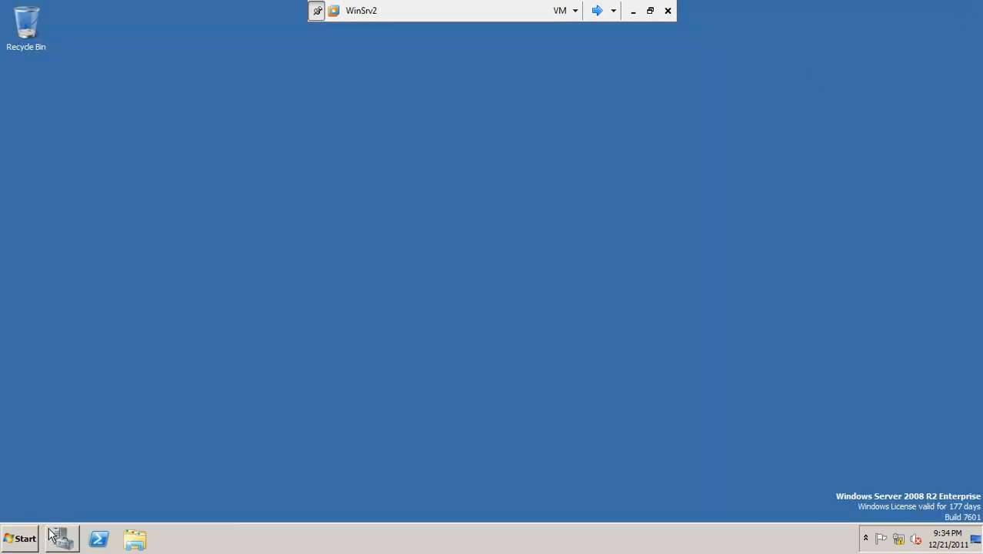
{"action": "left_click", "coordinate": [11, 537]}
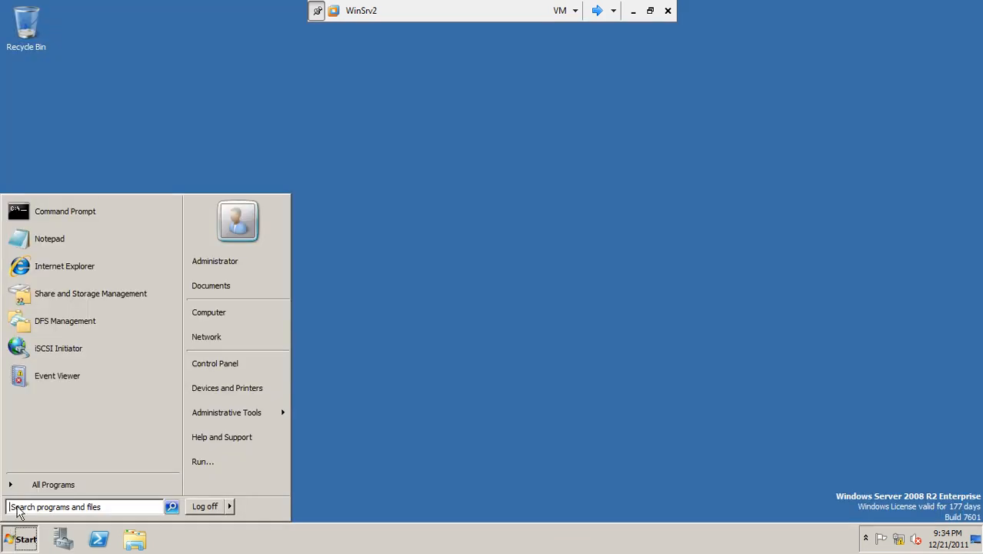
{"action": "mouse_move", "coordinate": [242, 416]}
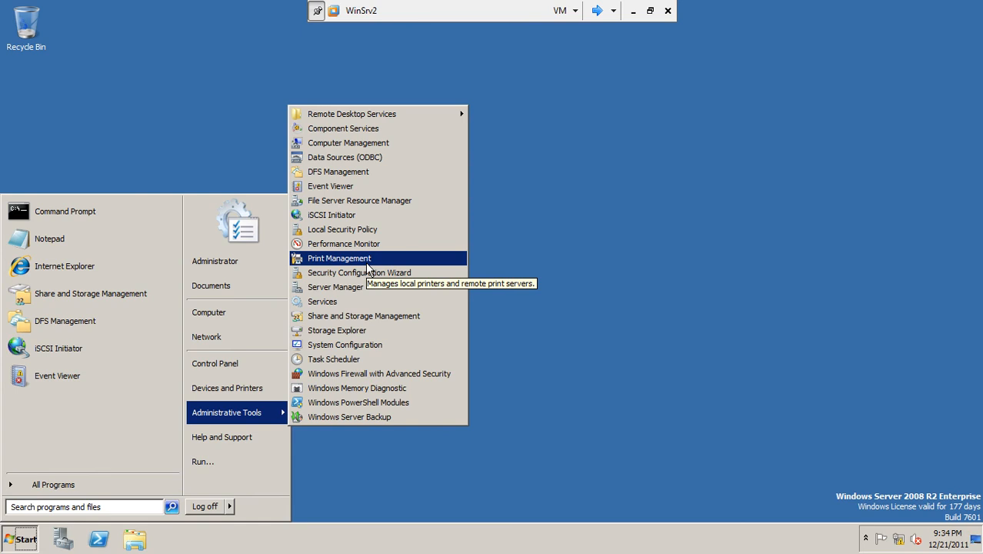
{"action": "left_click", "coordinate": [634, 12]}
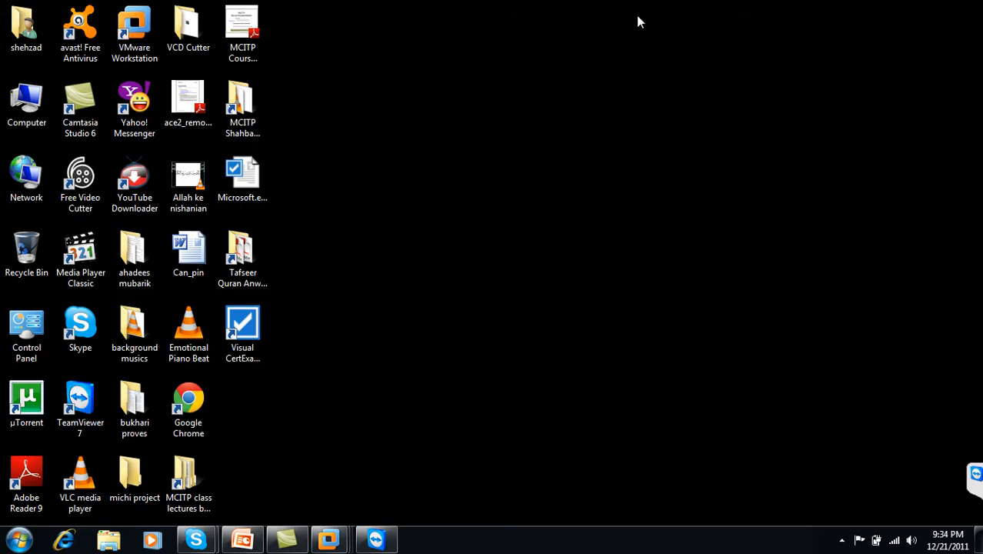
{"action": "left_click", "coordinate": [842, 540]}
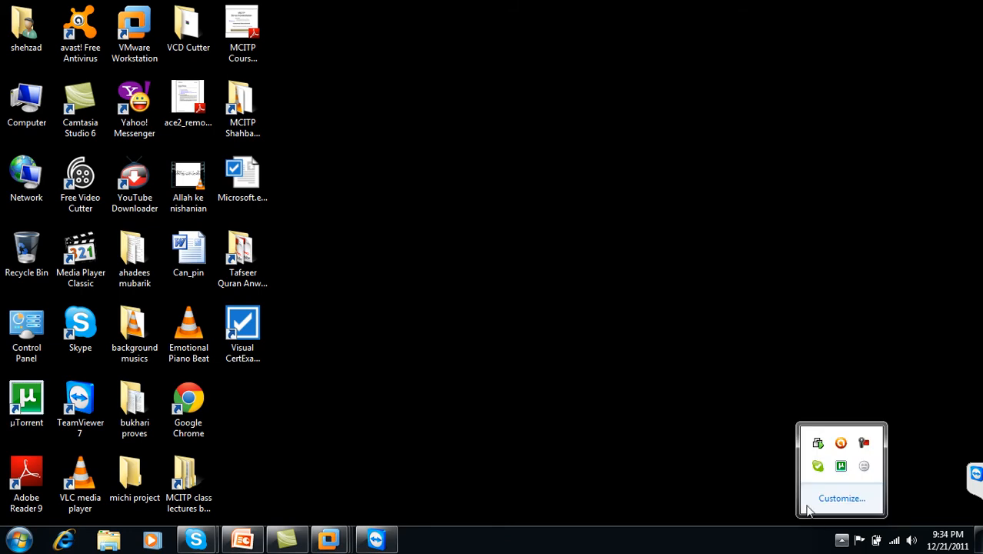
{"action": "left_click", "coordinate": [865, 442]}
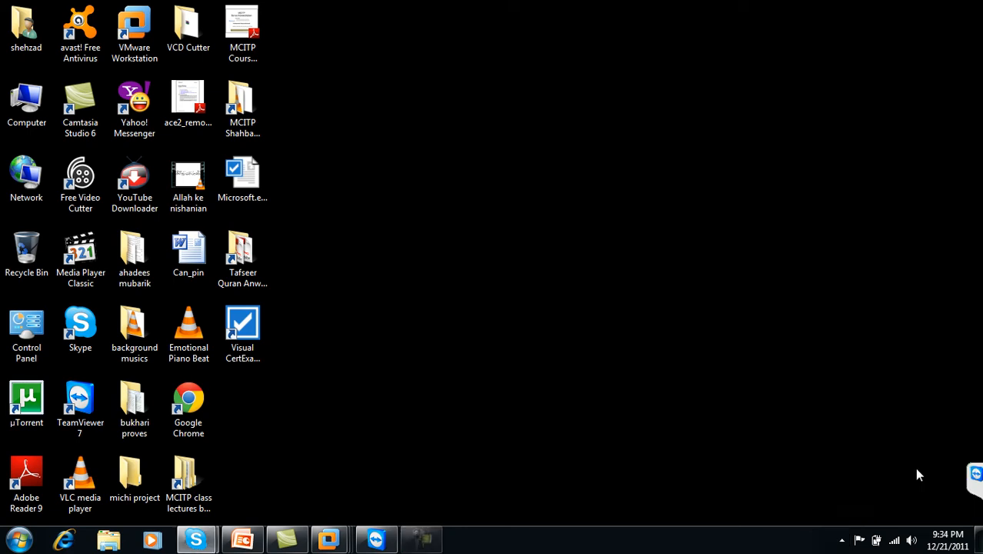
{"action": "mouse_move", "coordinate": [344, 540]}
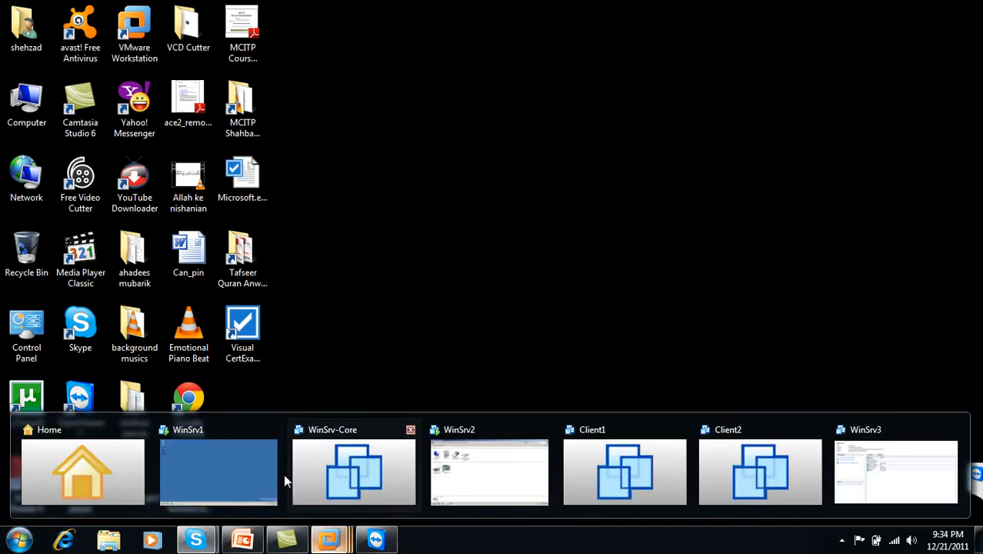
{"action": "left_click", "coordinate": [493, 471]}
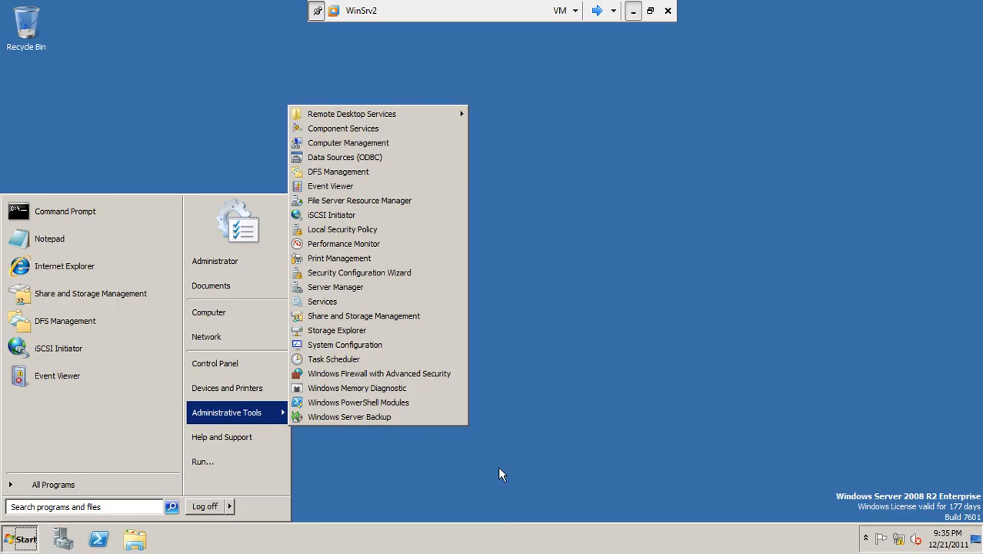
Step: Open Print Management from the Administrative Tools, reposition its window on the desktop and make it wider
{"action": "left_click", "coordinate": [375, 265]}
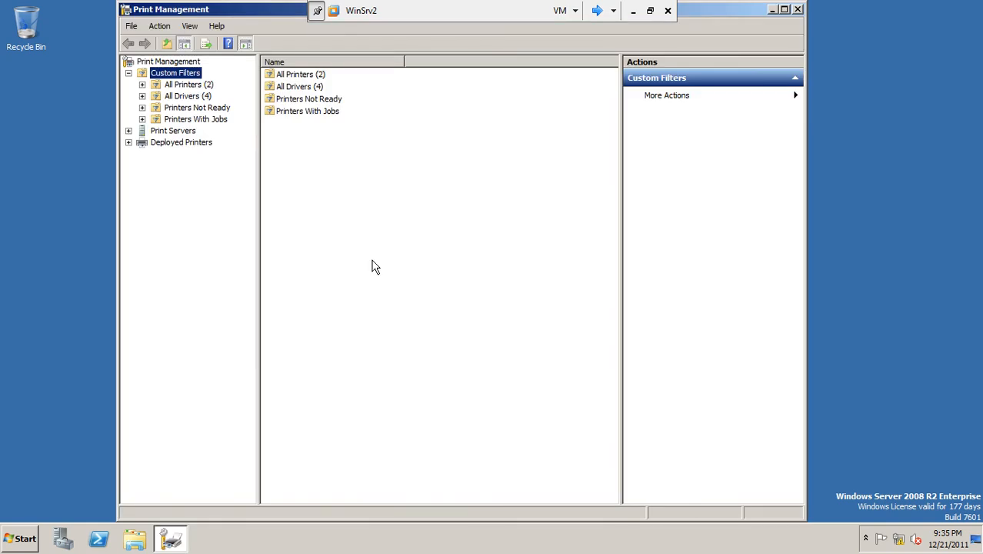
{"action": "left_click_drag", "start_coordinate": [286, 8], "coordinate": [256, 57]}
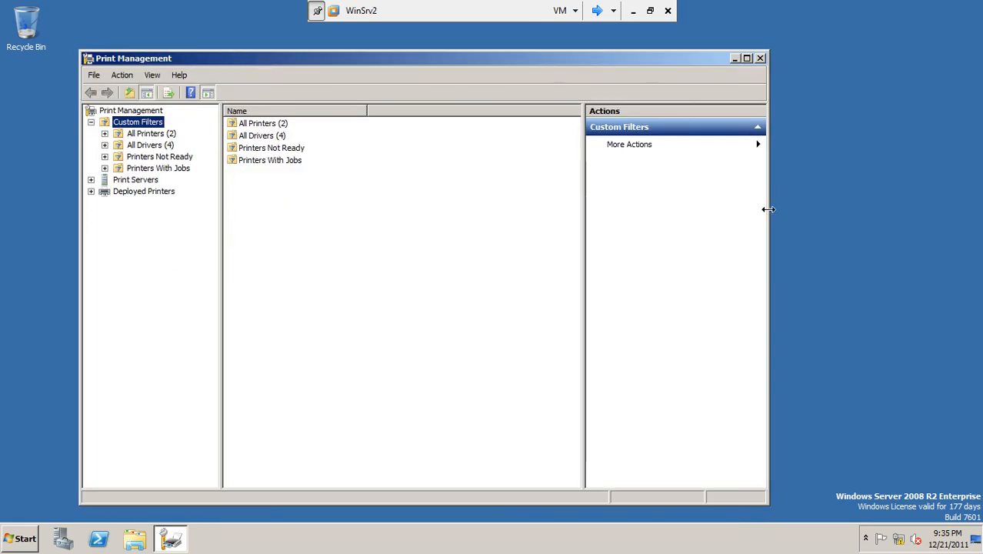
{"action": "left_click_drag", "start_coordinate": [769, 209], "coordinate": [812, 198]}
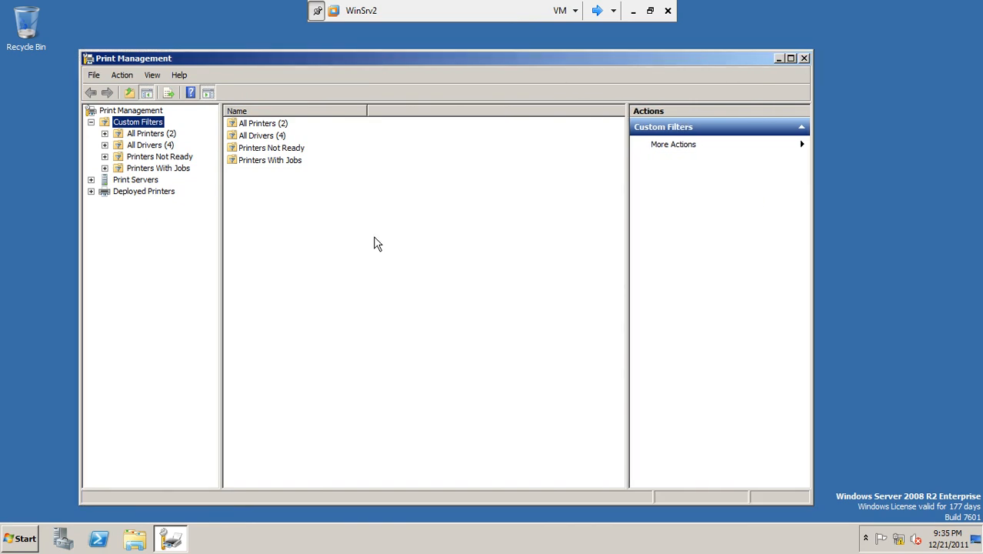
Step: List all printers under Custom Filters and look at the HP LaserJet P2015 PCL6 and Microsoft XPS Document Writer entries
{"action": "left_click", "coordinate": [157, 135]}
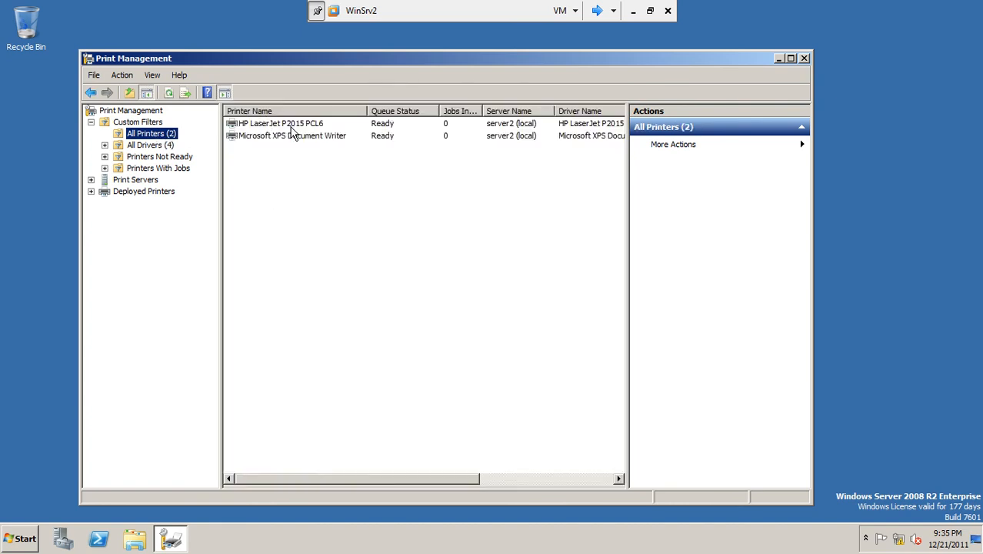
{"action": "left_click", "coordinate": [293, 127]}
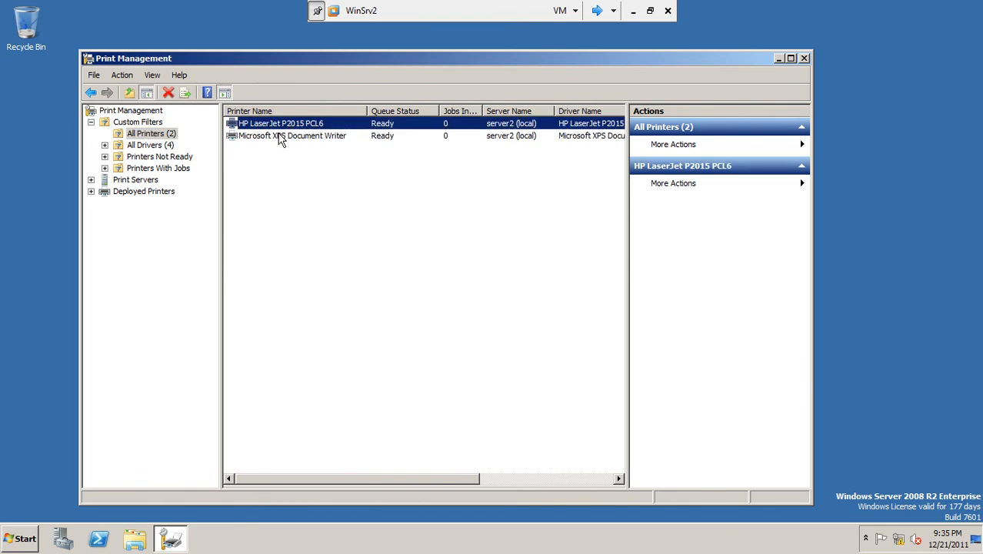
{"action": "left_click", "coordinate": [297, 141]}
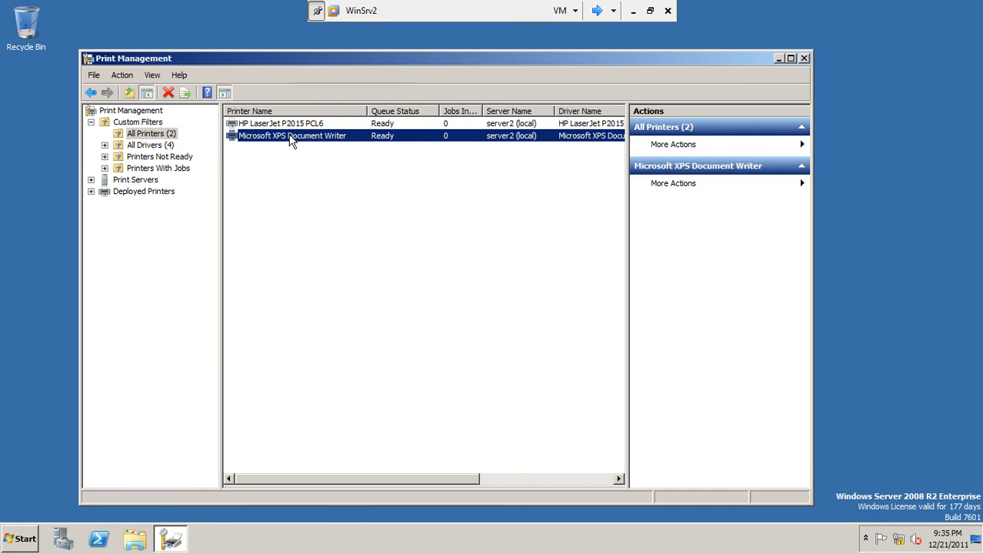
{"action": "left_click", "coordinate": [302, 158]}
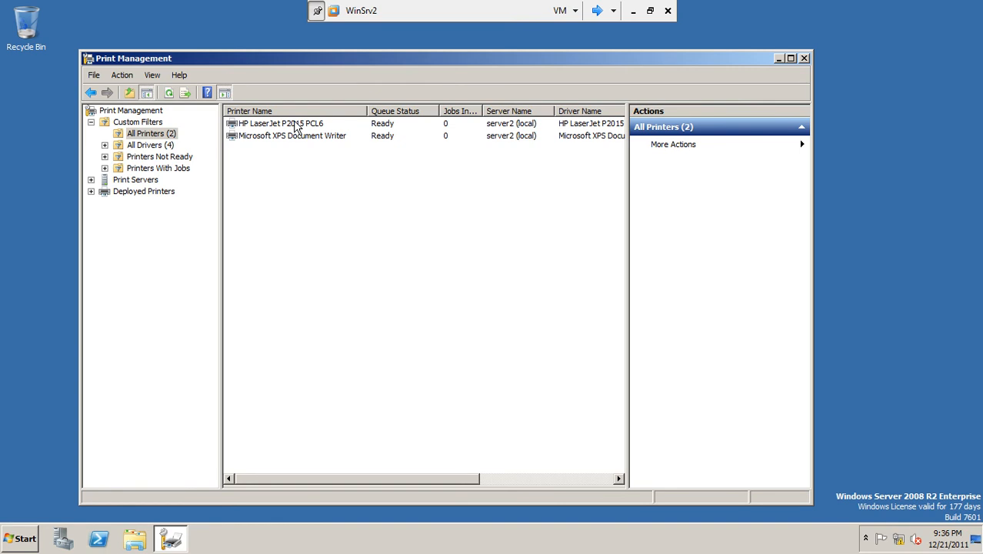
{"action": "left_click", "coordinate": [295, 124]}
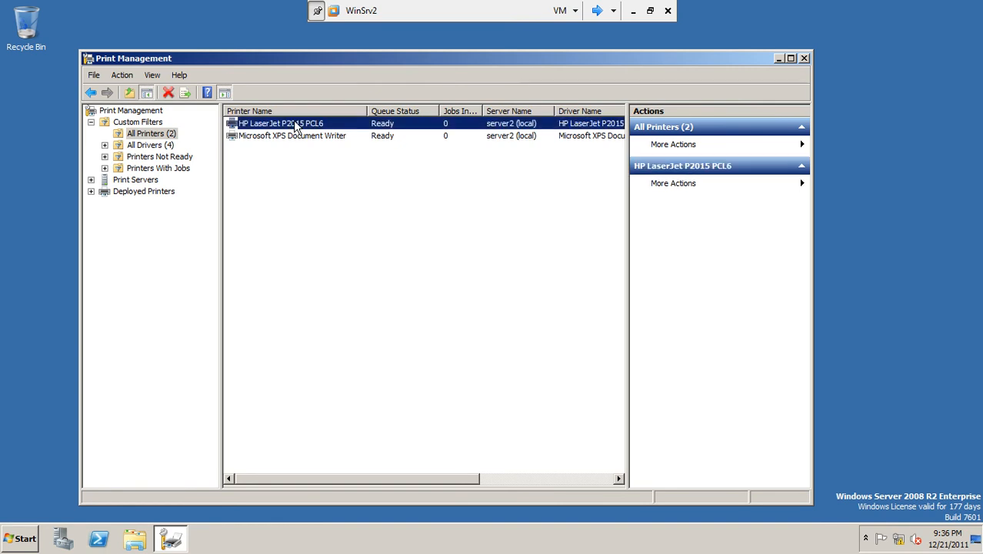
Step: Expand server2 (local) under Print Servers, list its drivers and select the HP LaserJet P2015 PCL6 driver
{"action": "left_click", "coordinate": [134, 183]}
{"action": "double_click", "coordinate": [133, 185]}
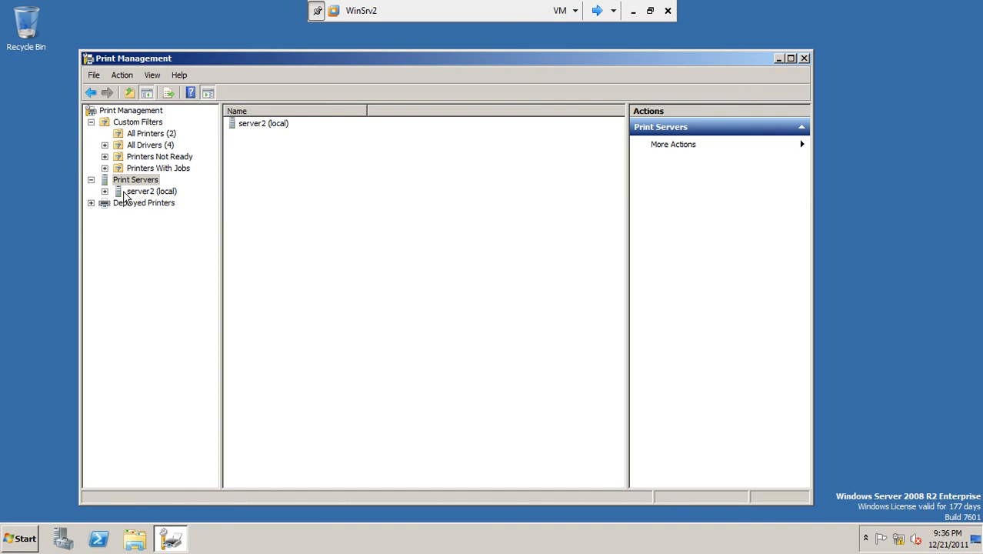
{"action": "double_click", "coordinate": [134, 192]}
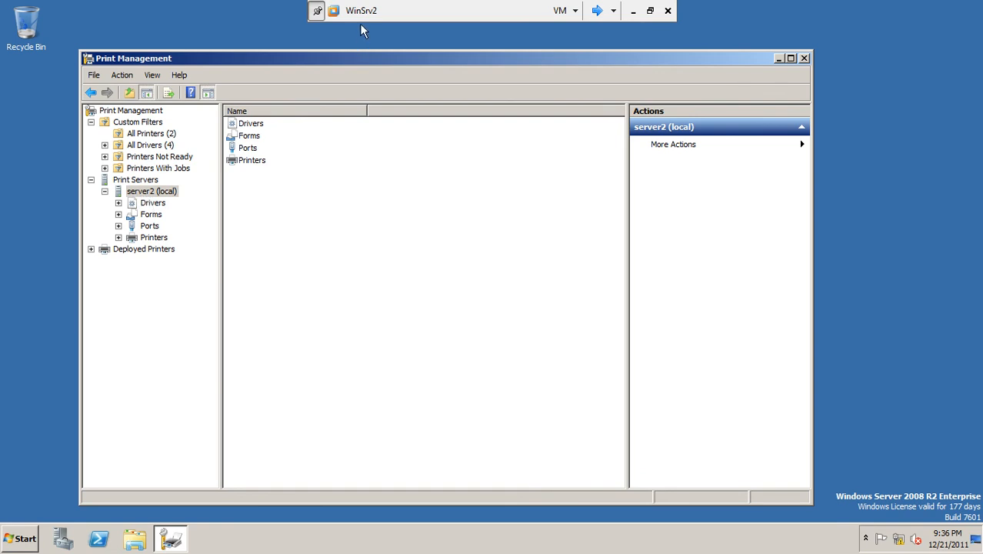
{"action": "left_click", "coordinate": [160, 203]}
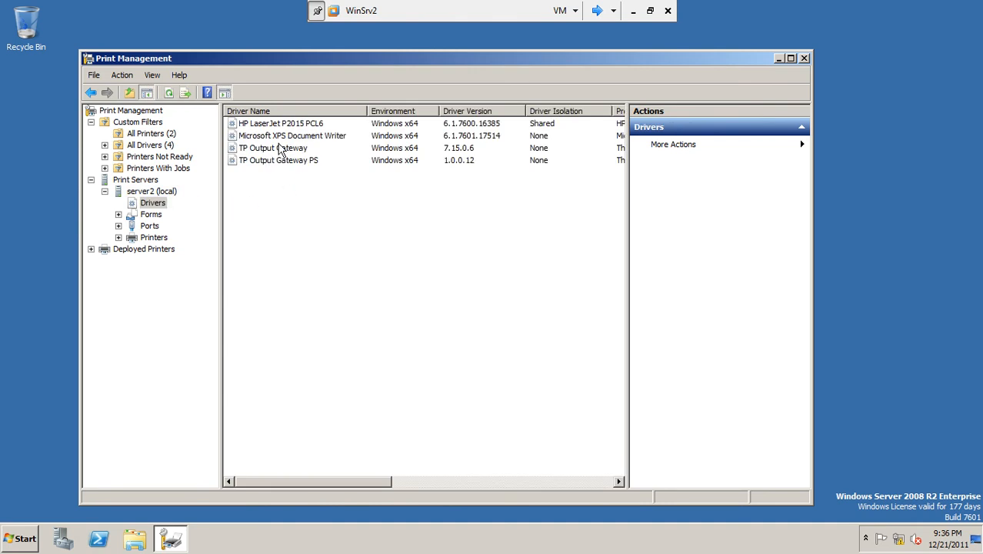
{"action": "left_click", "coordinate": [307, 128]}
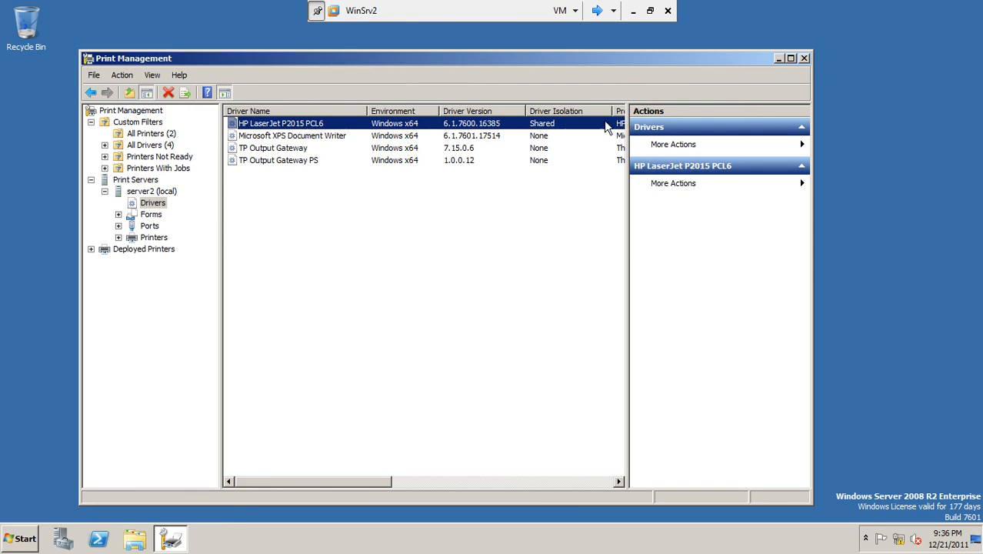
Step: Maximize Print Management and look through server2's forms, its LPT1 port and its HP LaserJet P2015 PCL6 printer
{"action": "left_click", "coordinate": [791, 57]}
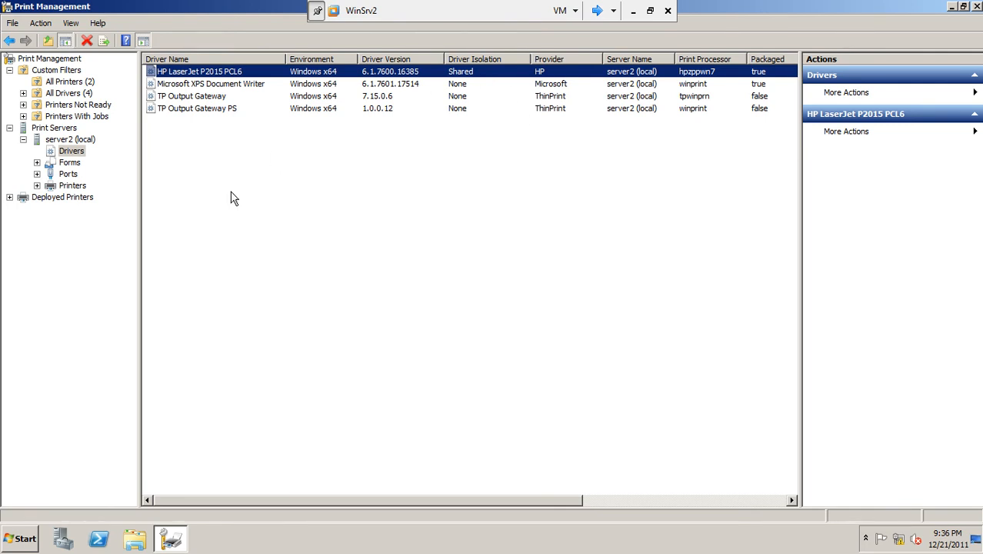
{"action": "left_click", "coordinate": [75, 164]}
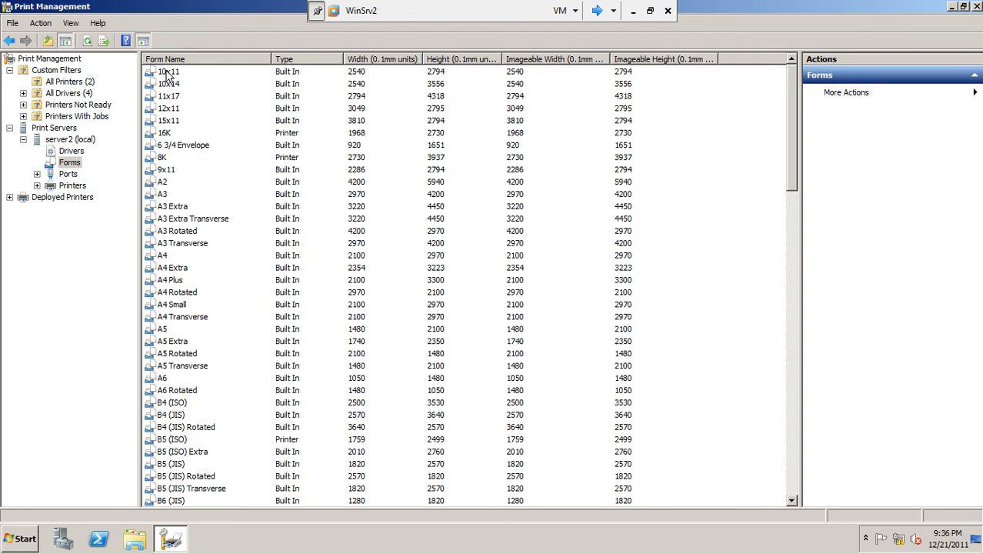
{"action": "left_click", "coordinate": [65, 175]}
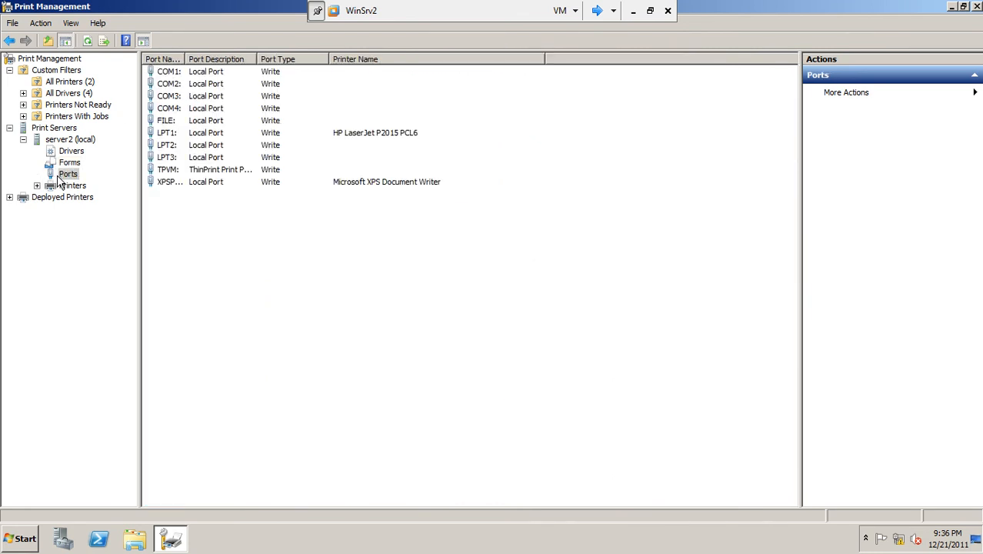
{"action": "left_click", "coordinate": [167, 133]}
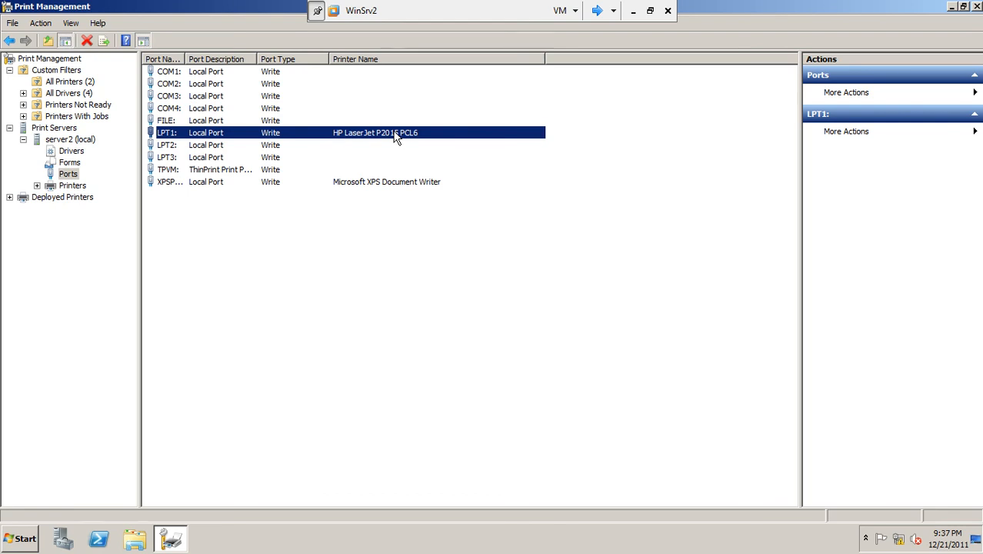
{"action": "left_click", "coordinate": [73, 187]}
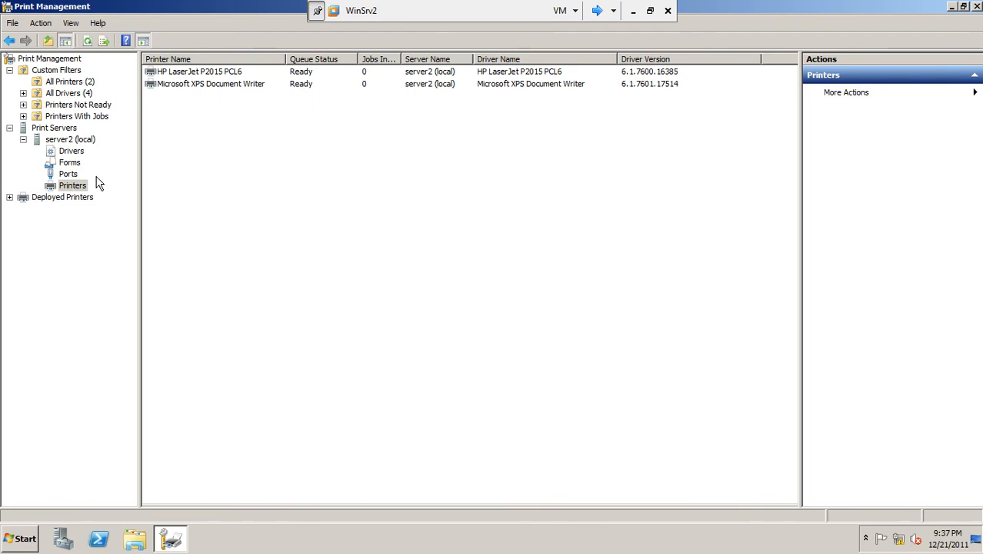
{"action": "left_click", "coordinate": [228, 76]}
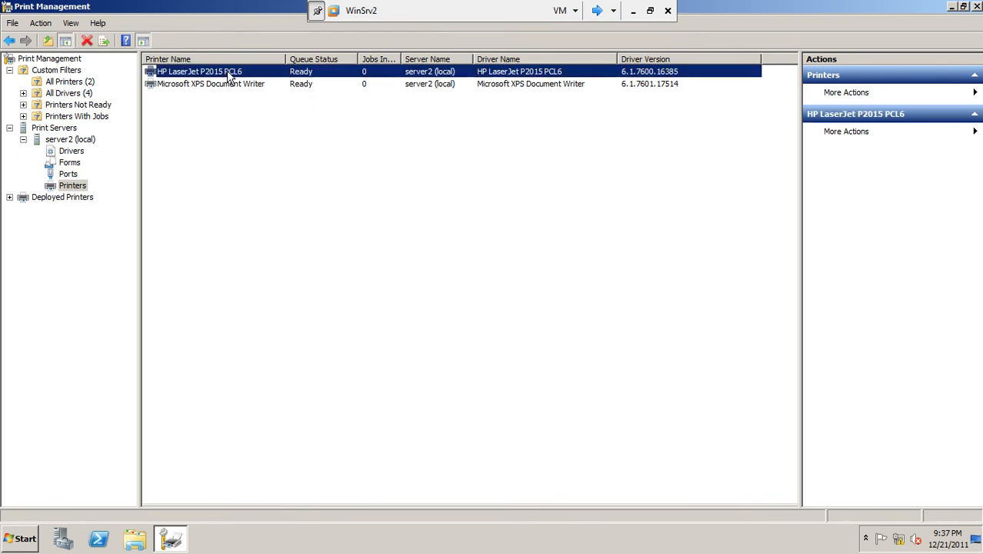
{"action": "right_click", "coordinate": [73, 187]}
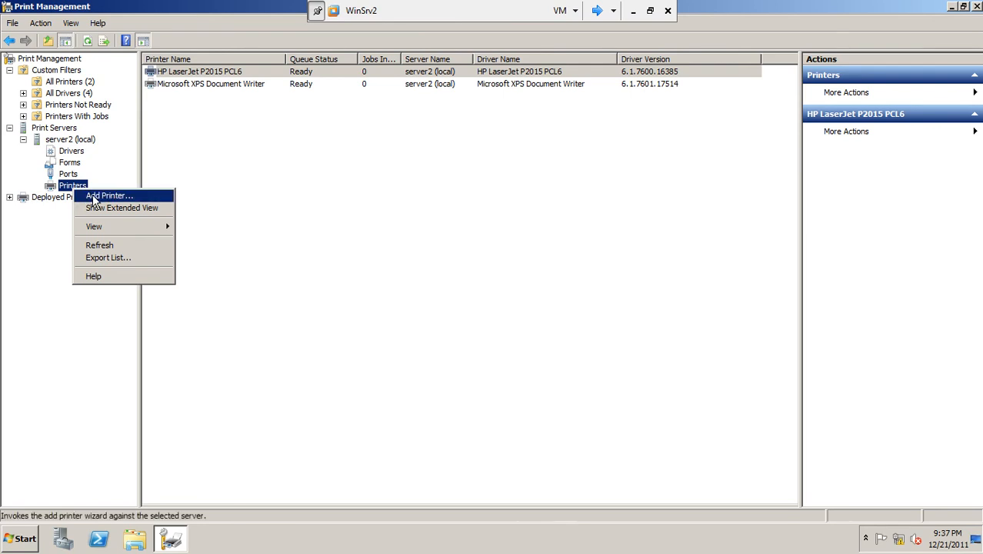
{"action": "left_click", "coordinate": [94, 198]}
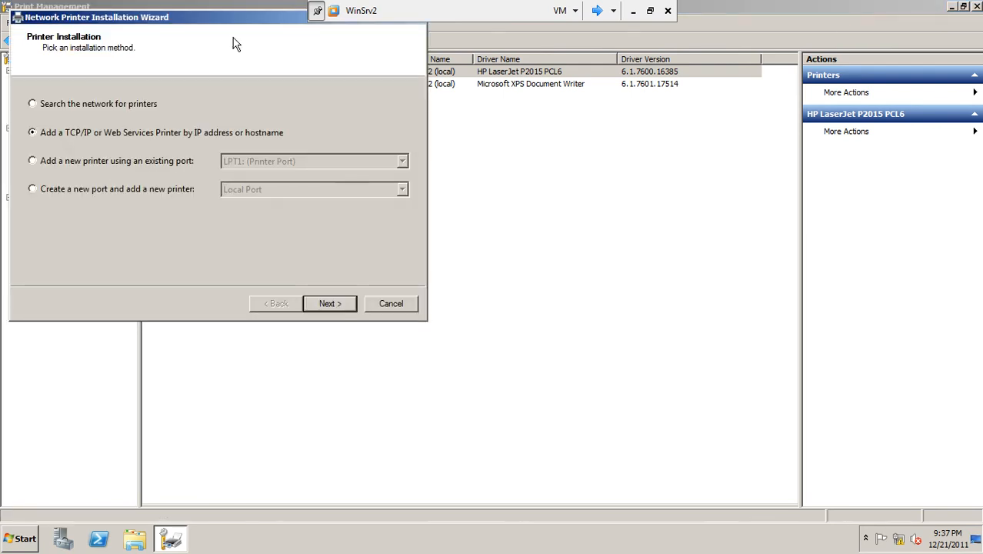
{"action": "left_click_drag", "start_coordinate": [228, 20], "coordinate": [395, 188]}
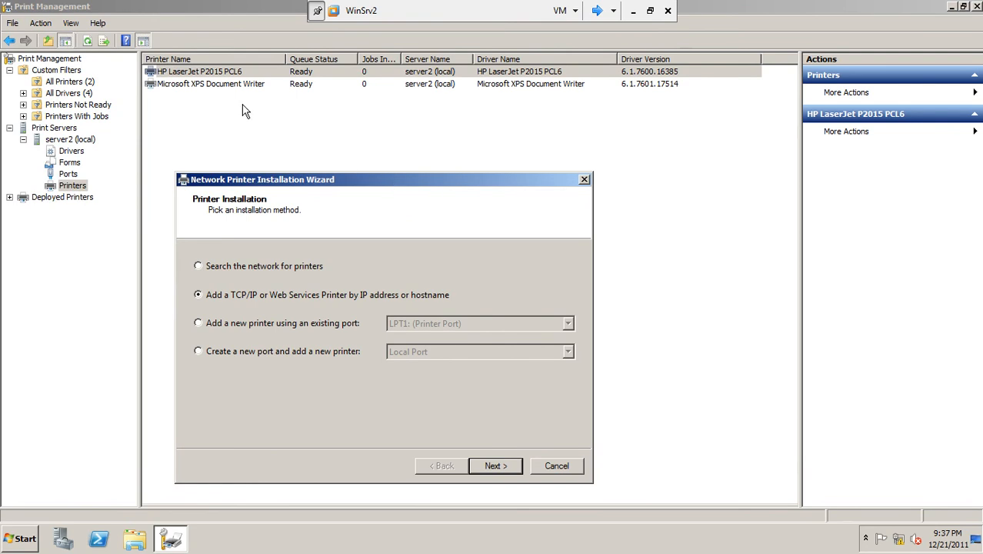
{"action": "left_click", "coordinate": [558, 470]}
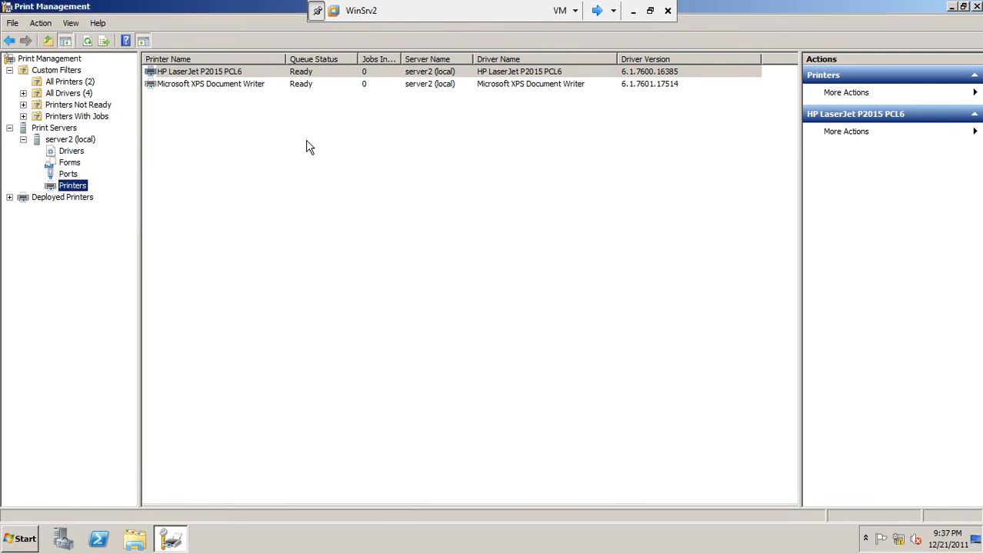
Step: Rename the shared HP LaserJet P2015 PCL6 printer by appending its user's first name, accepting that existing connections break
{"action": "right_click", "coordinate": [237, 75]}
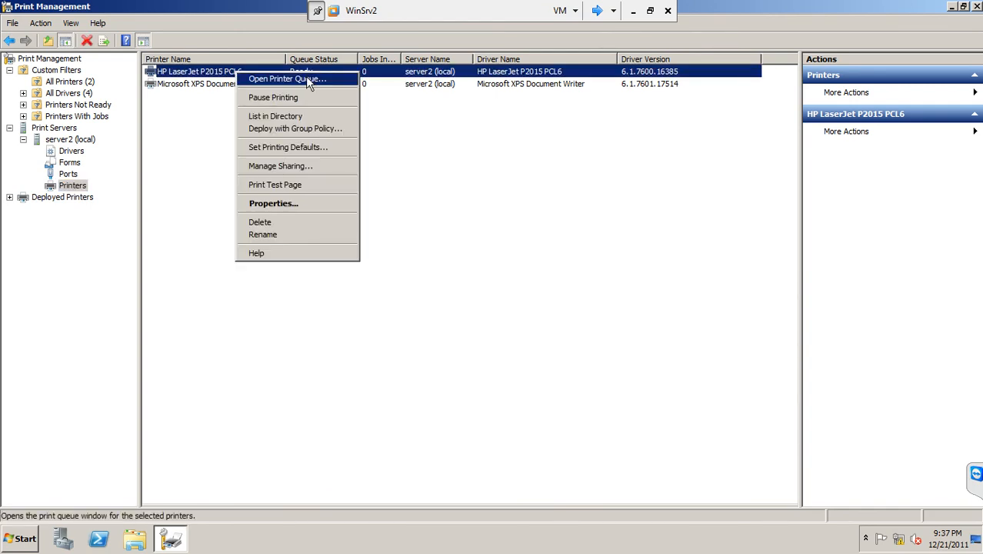
{"action": "left_click", "coordinate": [277, 203]}
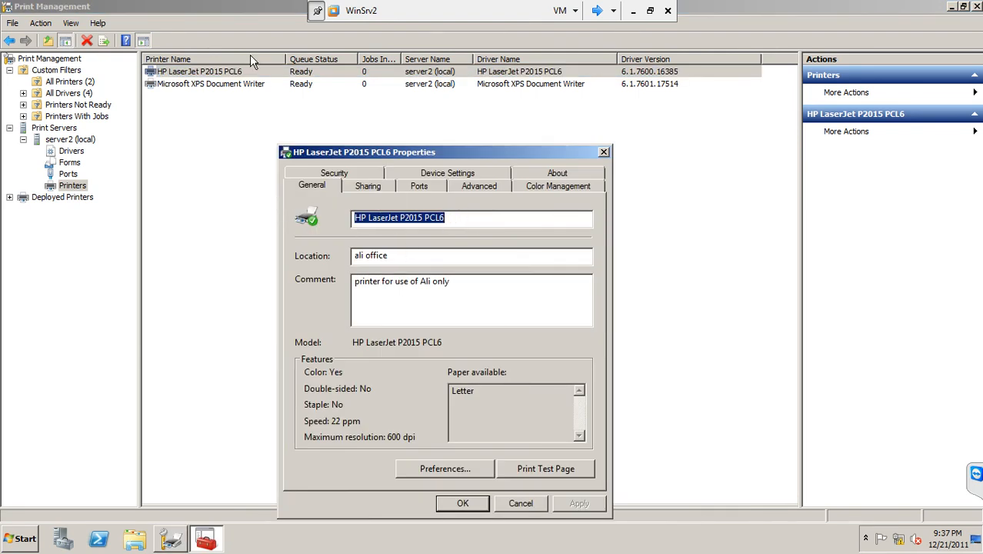
{"action": "left_click", "coordinate": [450, 217]}
{"action": "type", "text": "Ali"}
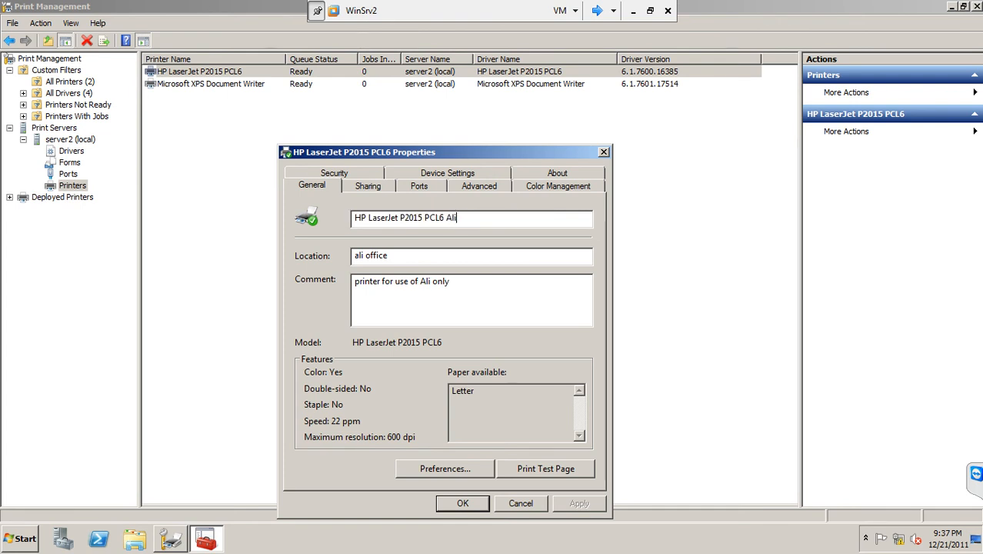
{"action": "left_click", "coordinate": [475, 507]}
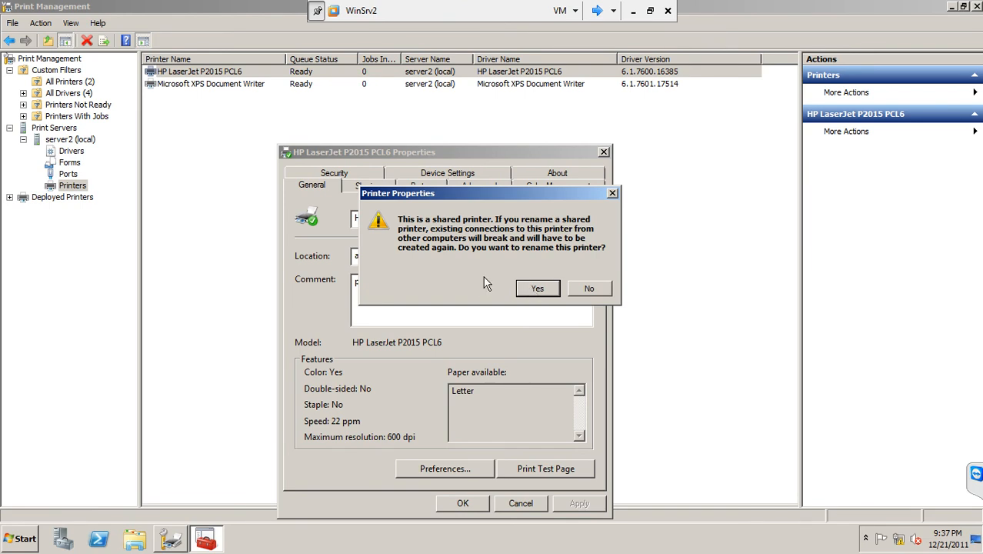
{"action": "left_click", "coordinate": [537, 290]}
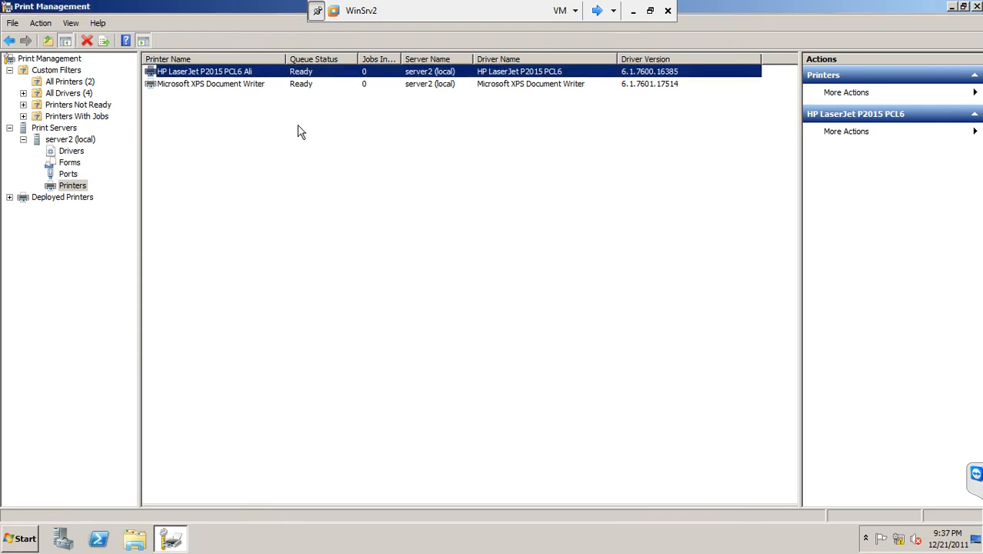
{"action": "left_click", "coordinate": [248, 87]}
{"action": "left_click", "coordinate": [255, 75]}
Step: Start adding another printer to server2 and go through the installation methods, including the port types offered for a new port
{"action": "right_click", "coordinate": [83, 189]}
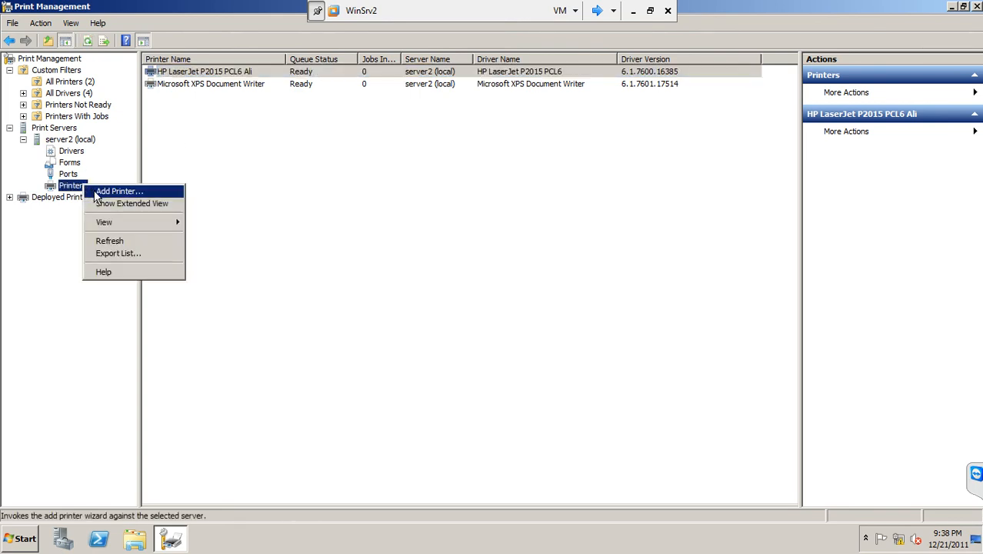
{"action": "left_click", "coordinate": [94, 192]}
{"action": "left_click_drag", "start_coordinate": [188, 20], "coordinate": [363, 156]}
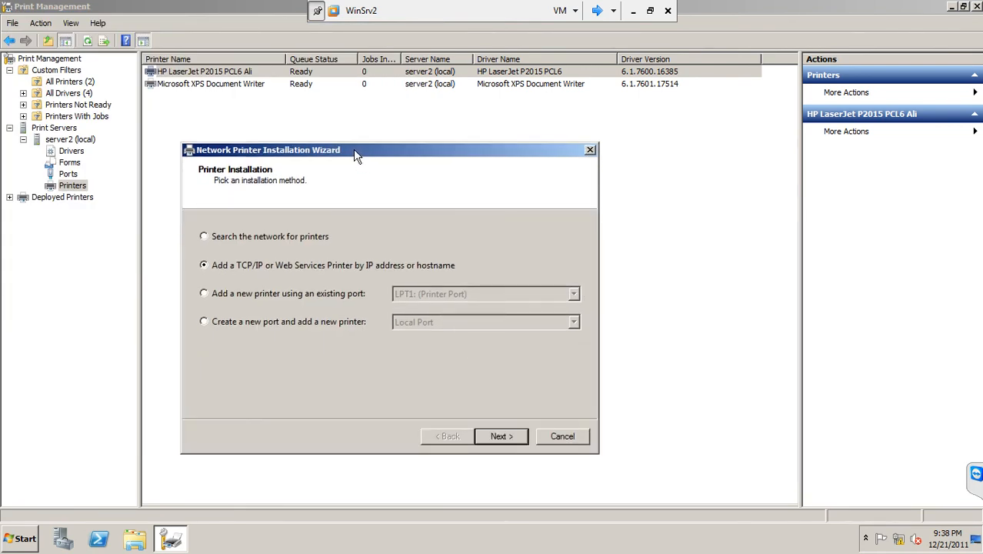
{"action": "left_click", "coordinate": [260, 240]}
{"action": "left_click", "coordinate": [260, 265]}
{"action": "left_click", "coordinate": [246, 295]}
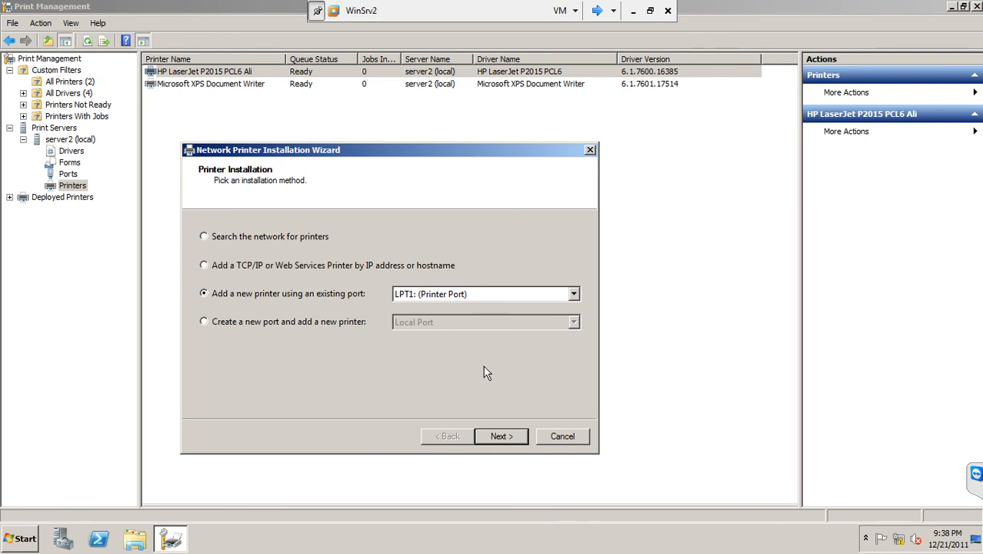
{"action": "left_click", "coordinate": [282, 324]}
{"action": "left_click", "coordinate": [427, 322]}
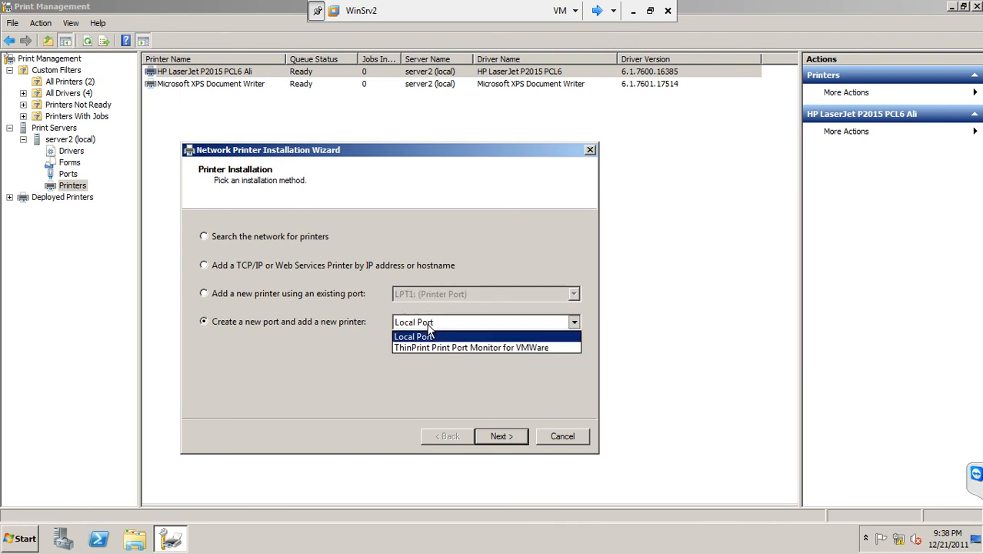
{"action": "left_click", "coordinate": [336, 295]}
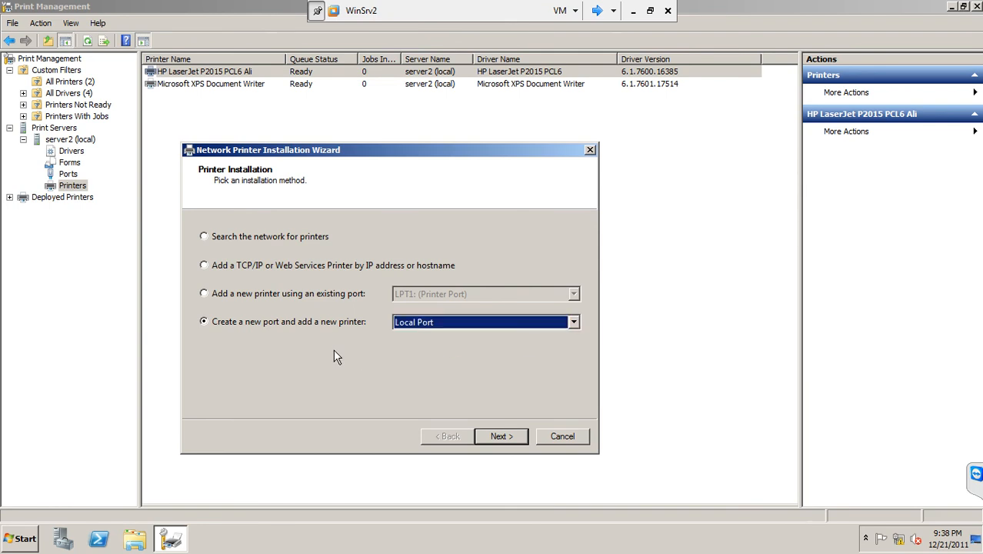
Step: Choose to add the new printer using the existing port LPT1: (Printer Port) and continue to the driver selection
{"action": "left_click", "coordinate": [277, 296]}
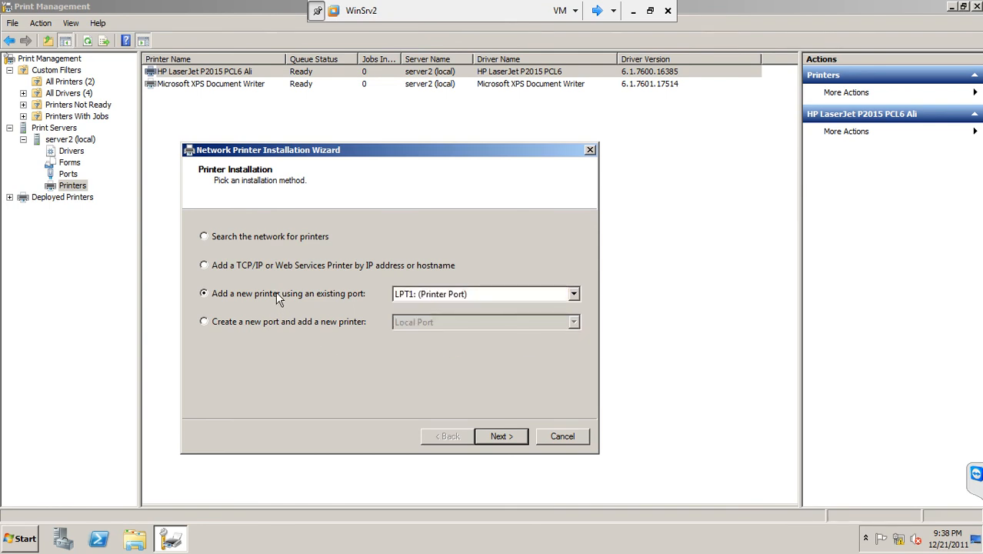
{"action": "left_click", "coordinate": [416, 301]}
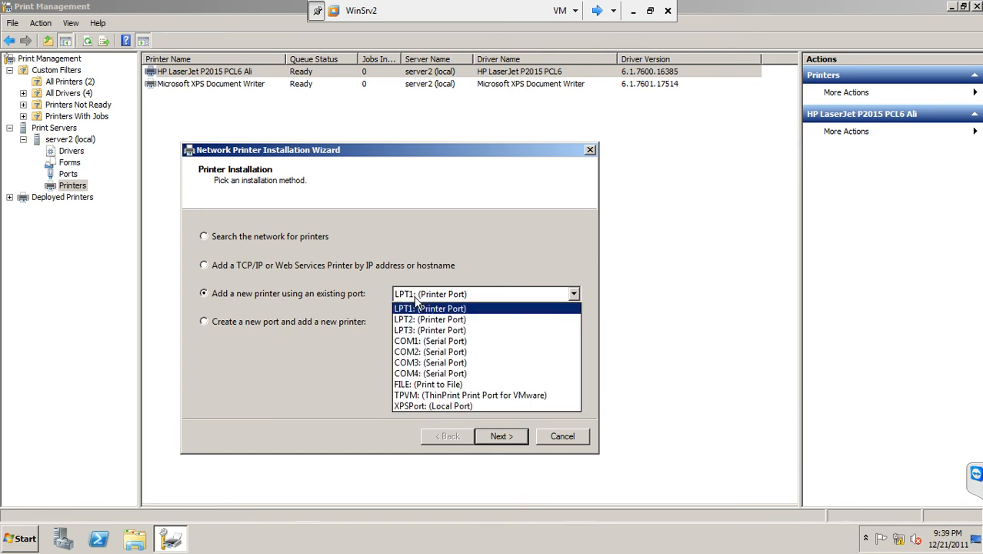
{"action": "left_click", "coordinate": [417, 302]}
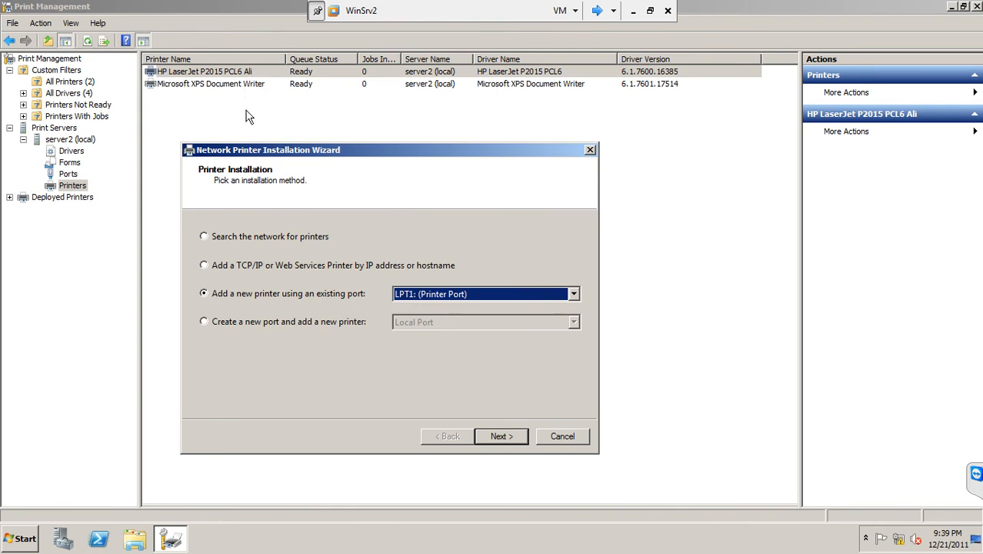
{"action": "left_click", "coordinate": [501, 436]}
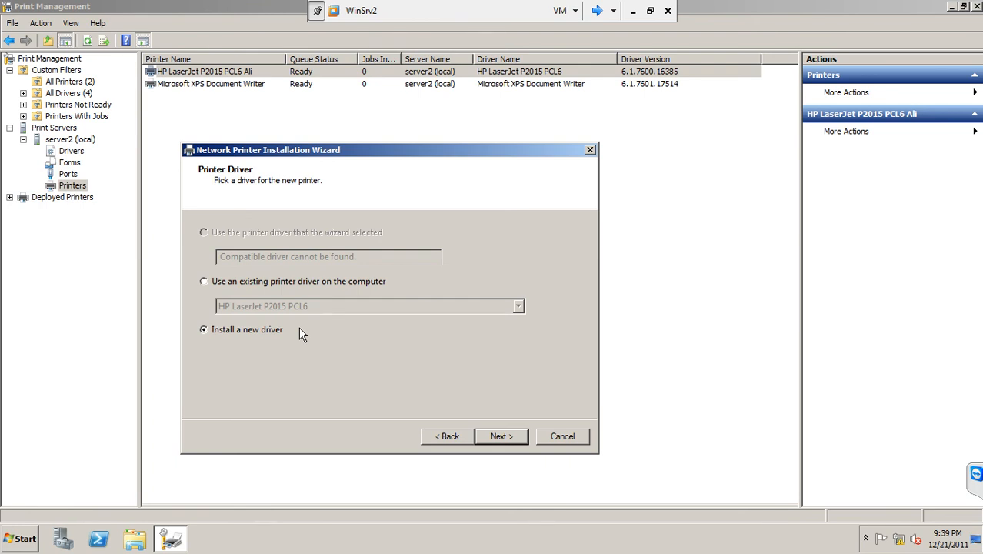
Step: Use the existing HP LaserJet P2015 PCL6 driver on the computer for the new printer
{"action": "left_click", "coordinate": [258, 281]}
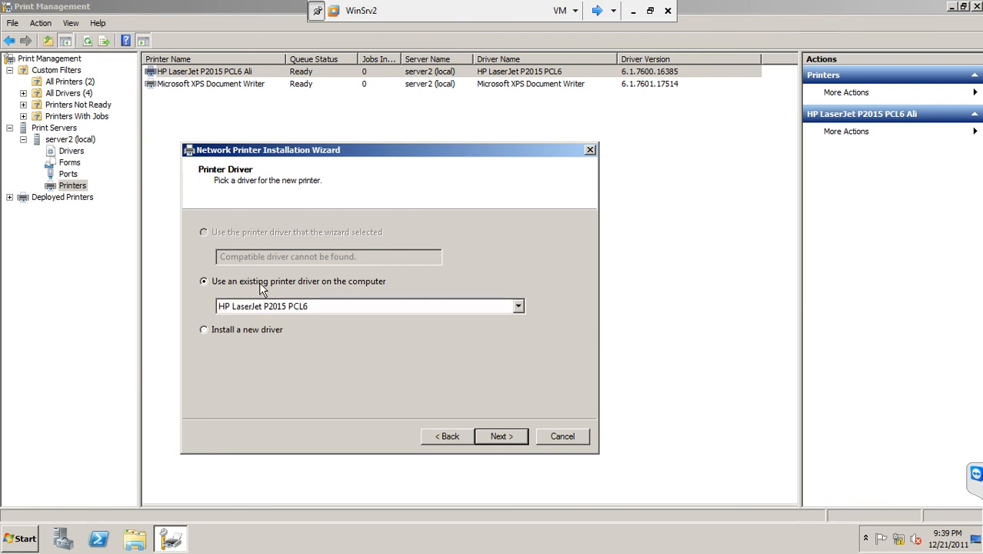
{"action": "left_click", "coordinate": [328, 307]}
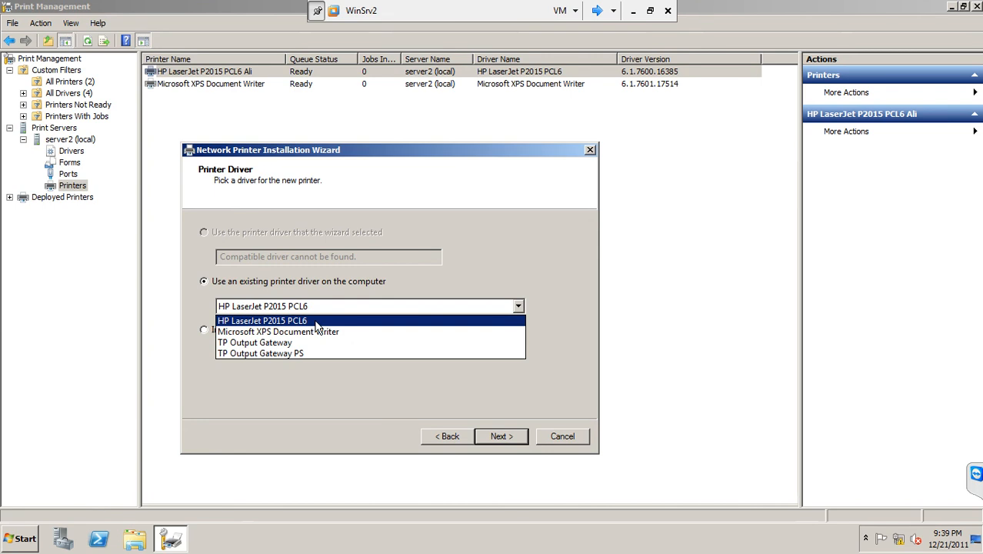
{"action": "left_click", "coordinate": [316, 326]}
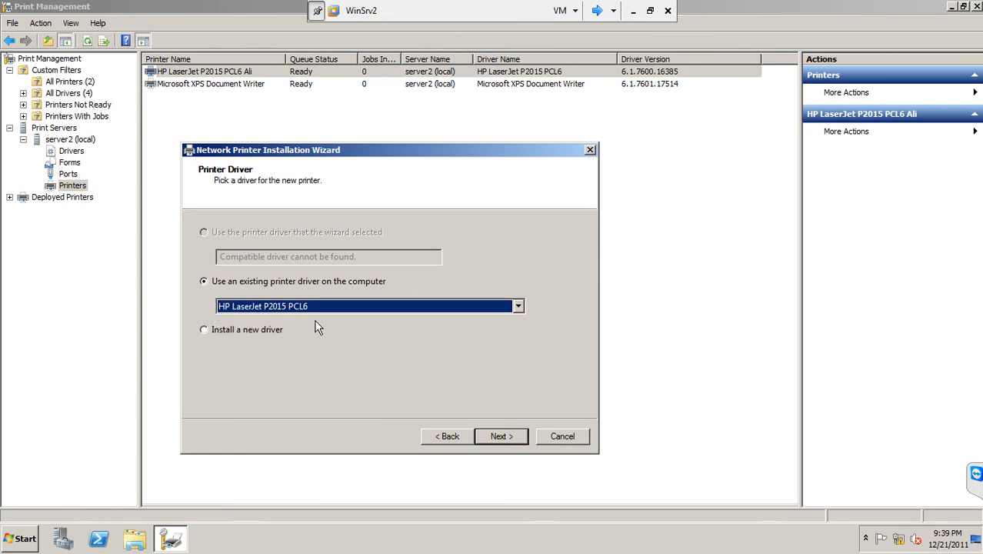
{"action": "left_click", "coordinate": [490, 434]}
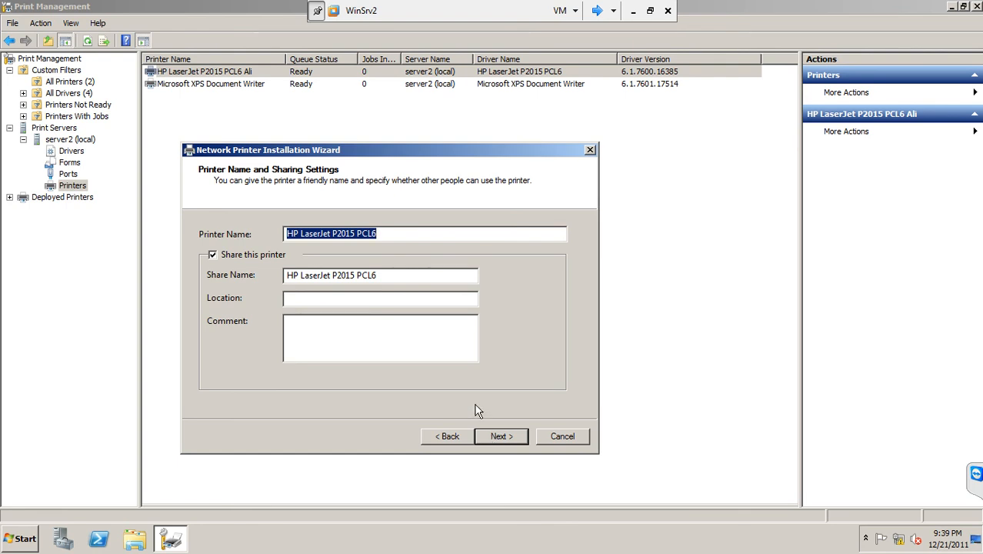
Step: Name the printer "HP LaserJet P2015 PCL6 Other users", share it as "other user" and enter the first printer's office as location
{"action": "left_click", "coordinate": [413, 234]}
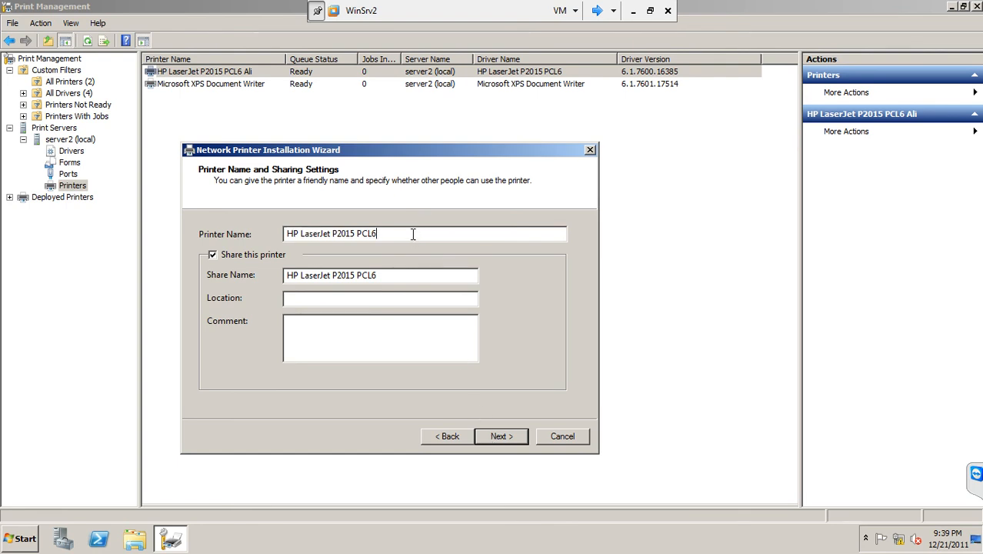
{"action": "type", "text": "Other users"}
{"action": "left_click_drag", "start_coordinate": [406, 278], "coordinate": [231, 277]}
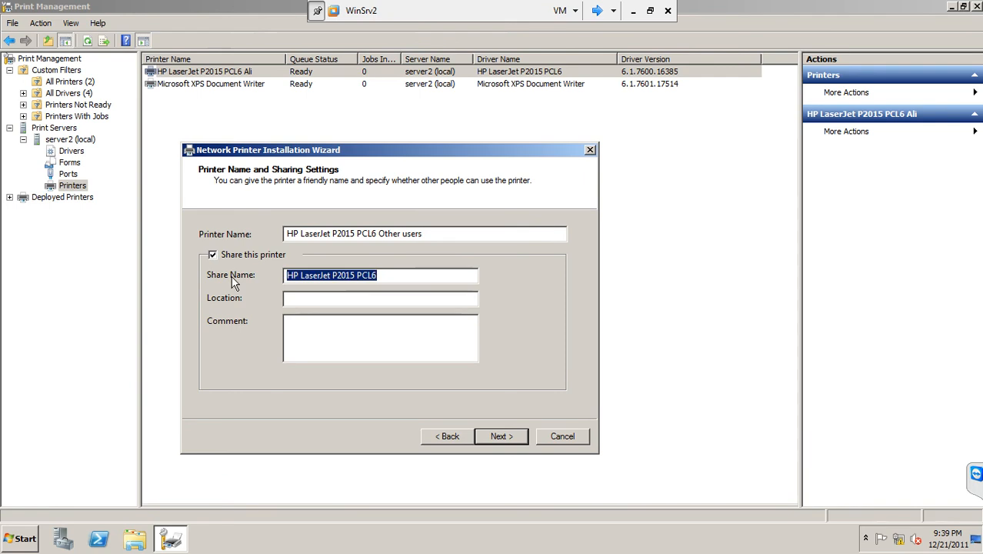
{"action": "type", "text": "other user"}
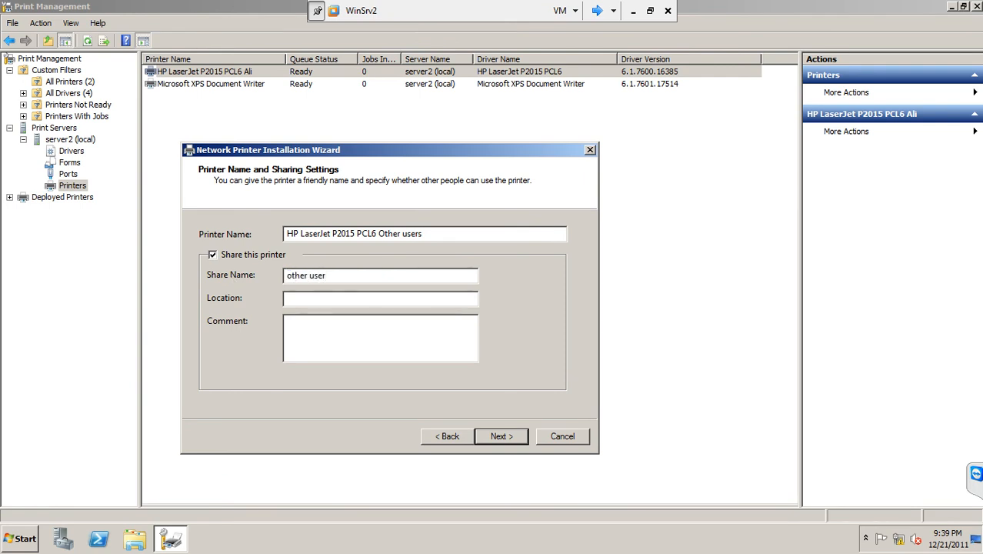
{"action": "left_click", "coordinate": [305, 301]}
{"action": "type", "text": "ali office"}
{"action": "left_click", "coordinate": [504, 436]}
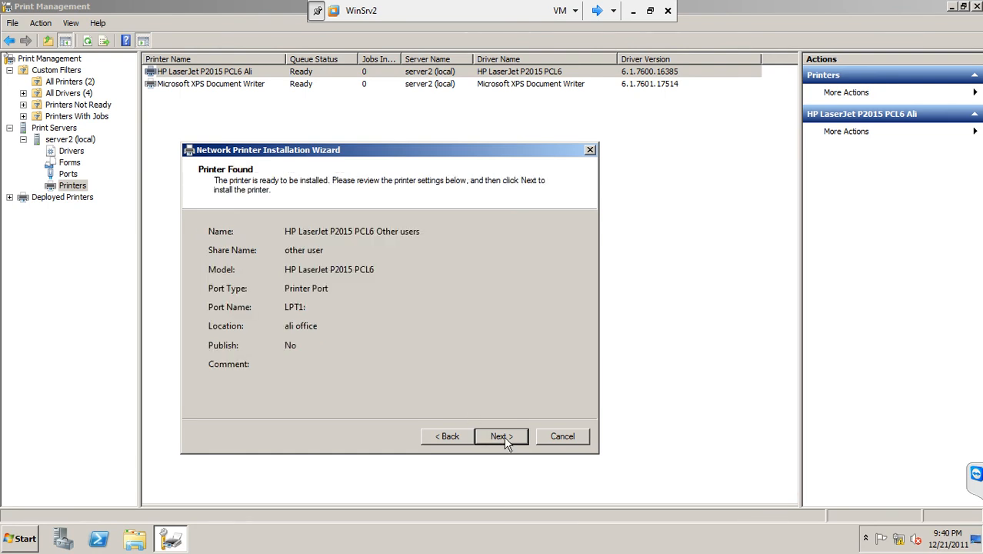
Step: Install the printer with the reviewed settings, finish the wizard and widen the printer list area
{"action": "left_click", "coordinate": [504, 436]}
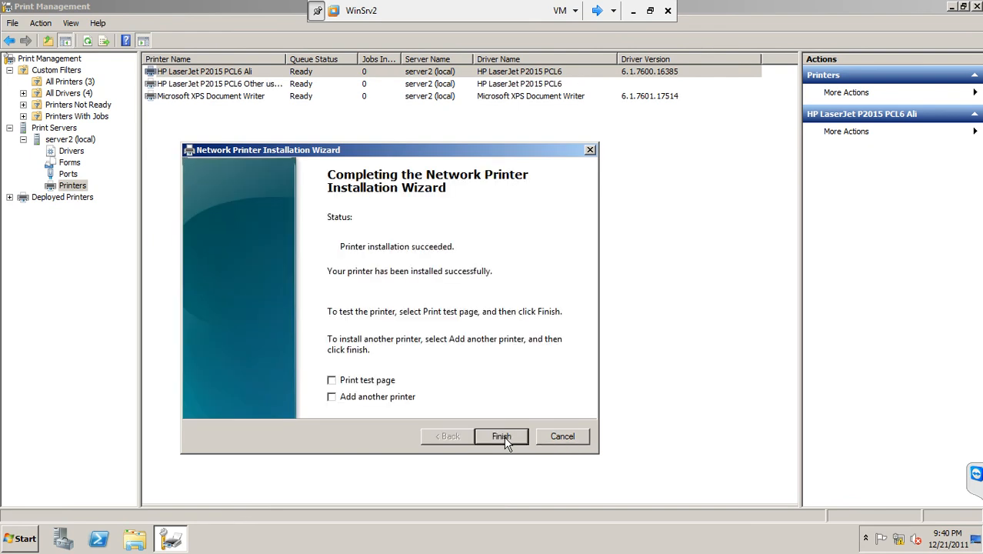
{"action": "left_click", "coordinate": [501, 437]}
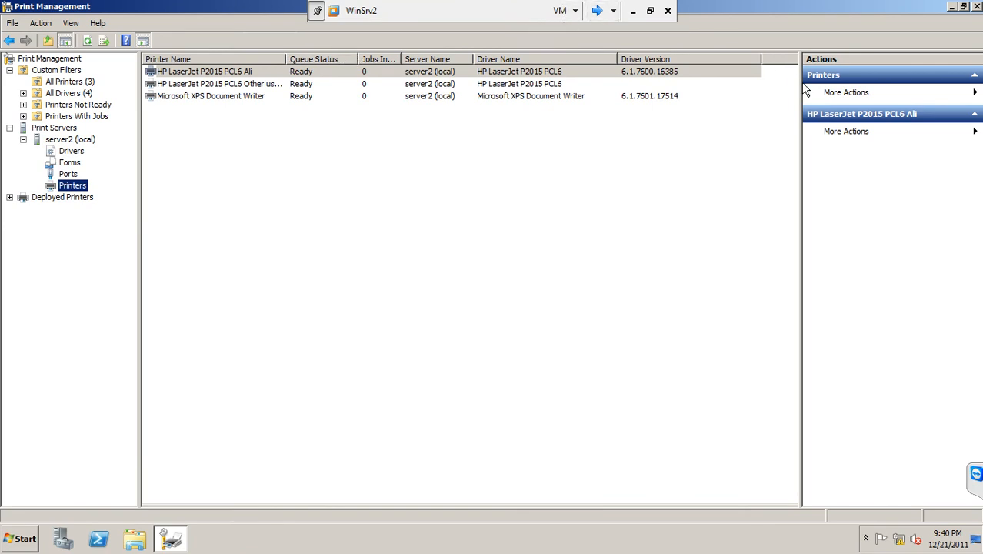
{"action": "left_click_drag", "start_coordinate": [800, 86], "coordinate": [841, 86]}
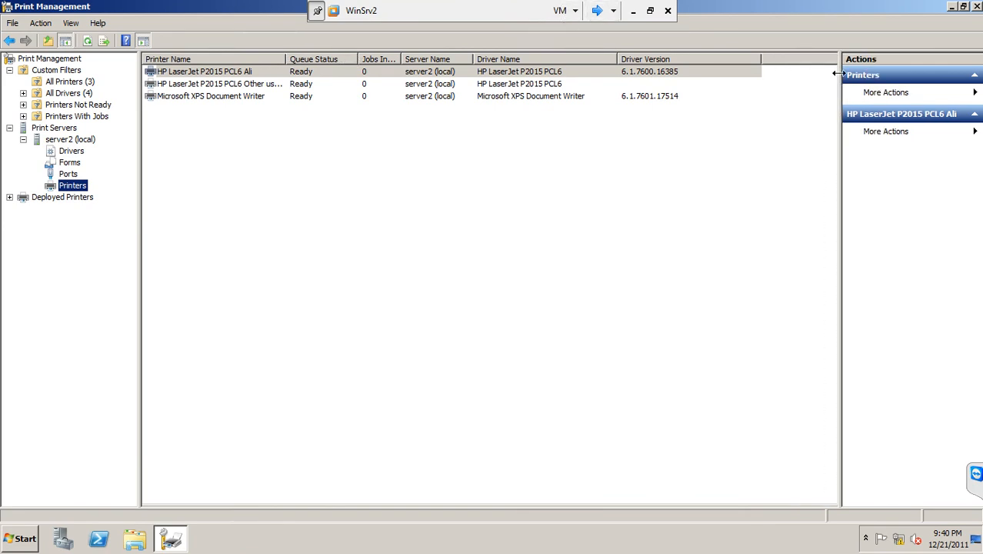
Step: Widen the Printer Name column to fit the full printer names and select the HP LaserJet P2015 PCL6 Other users printer
{"action": "left_click_drag", "start_coordinate": [286, 59], "coordinate": [320, 59]}
{"action": "left_click", "coordinate": [279, 87]}
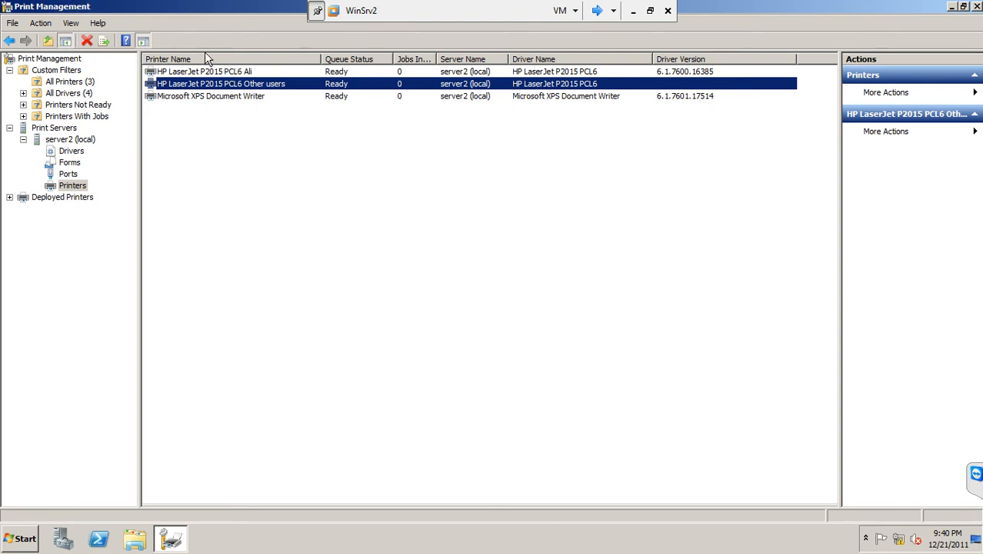
{"action": "left_click", "coordinate": [218, 73]}
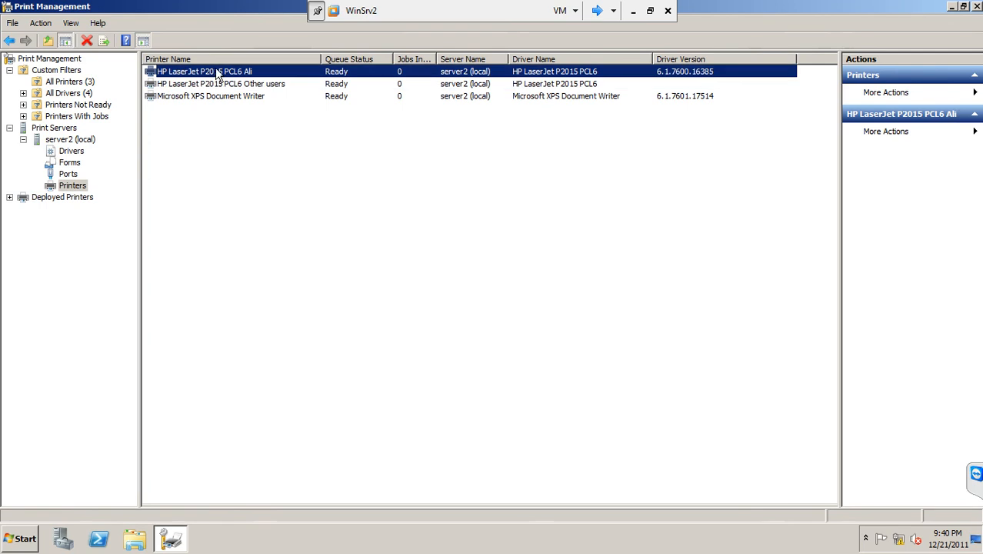
{"action": "left_click", "coordinate": [224, 85]}
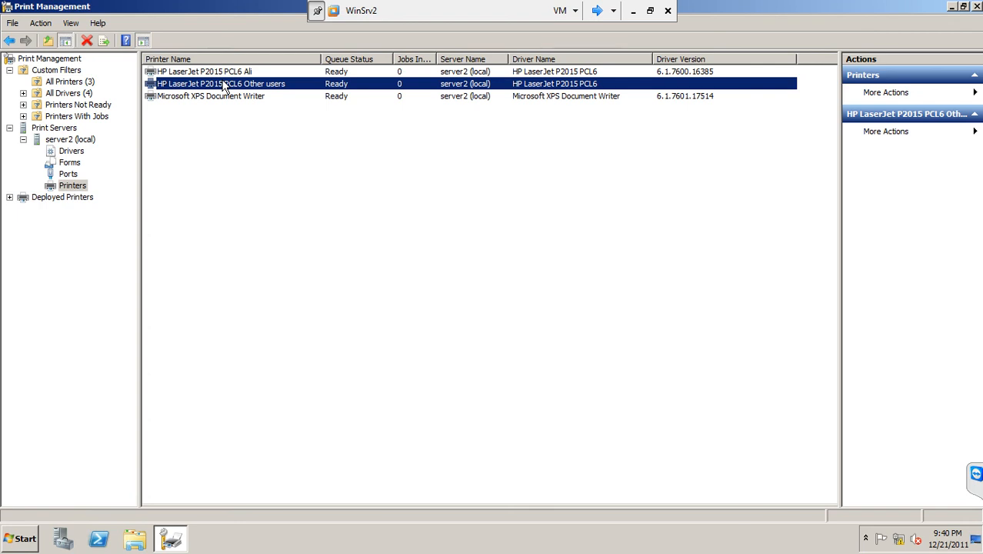
Step: Start adding a third printer on the existing port LPT1: (Printer Port) with the existing HP LaserJet P2015 PCL6 driver
{"action": "right_click", "coordinate": [82, 190]}
{"action": "left_click", "coordinate": [99, 193]}
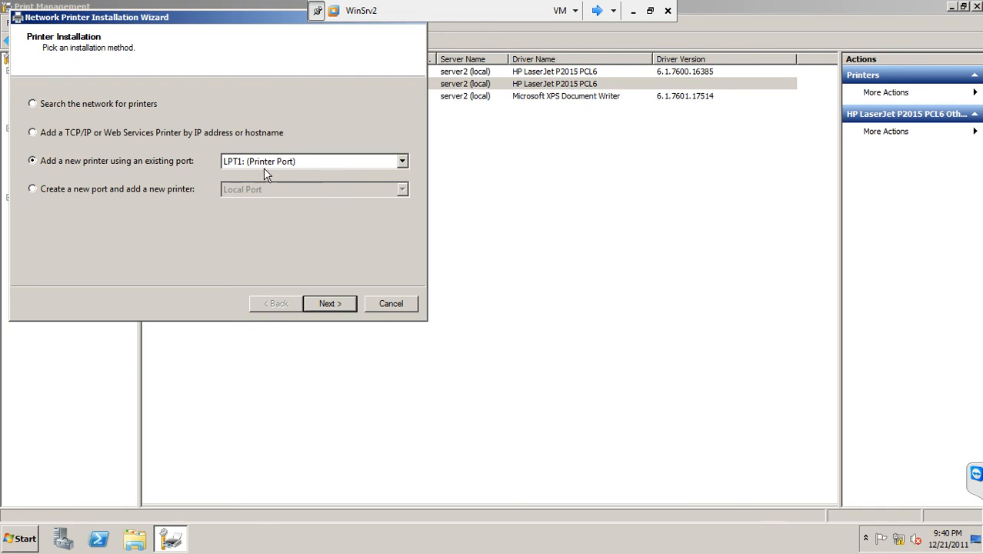
{"action": "left_click", "coordinate": [338, 305]}
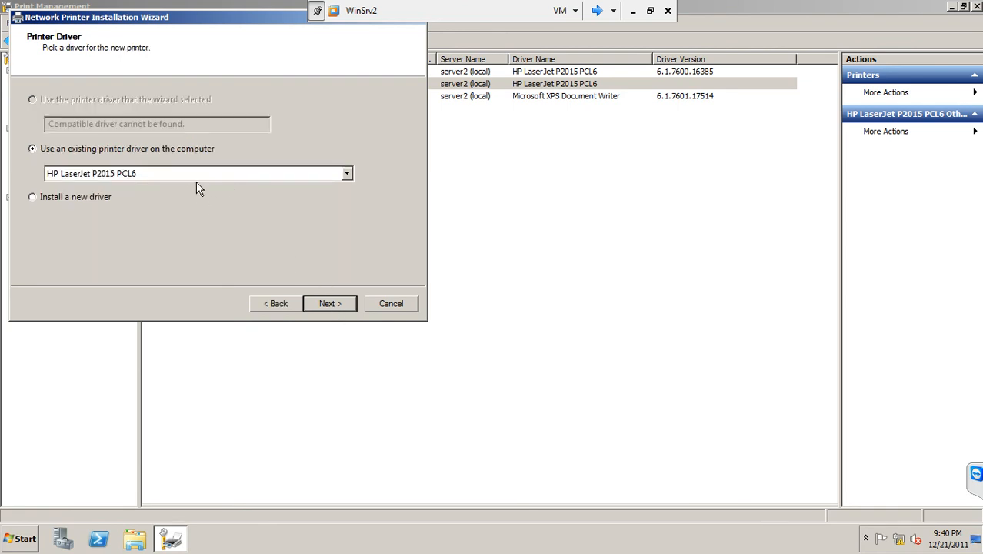
{"action": "left_click", "coordinate": [336, 305]}
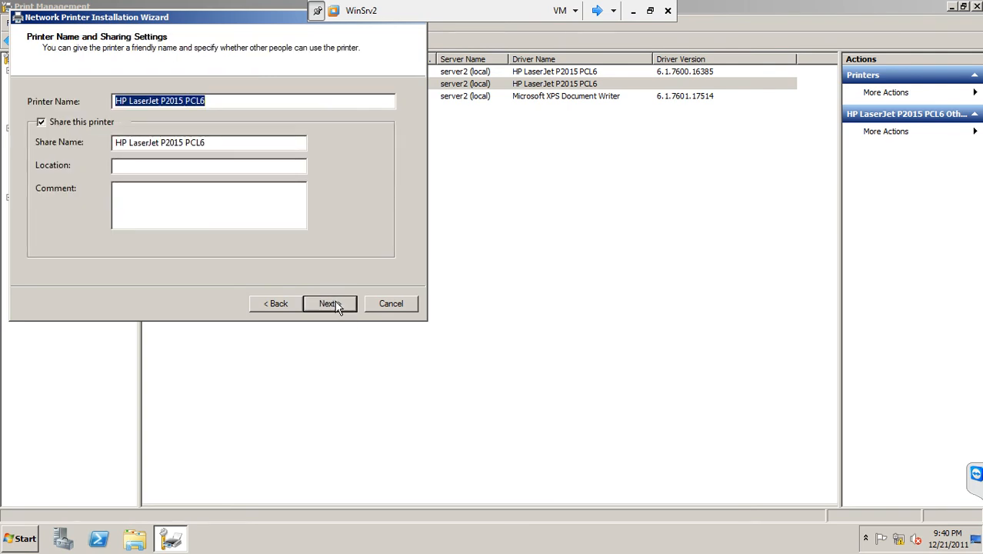
Step: Name the new printer "Reports", share it as "Reports", and install it to complete the wizard
{"action": "type", "text": "Repo"}
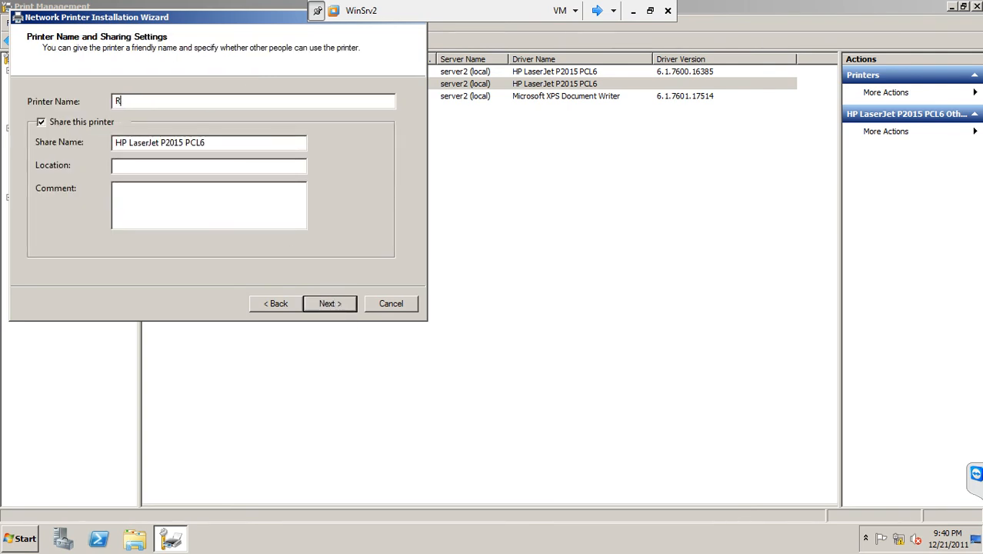
{"action": "type", "text": "rts"}
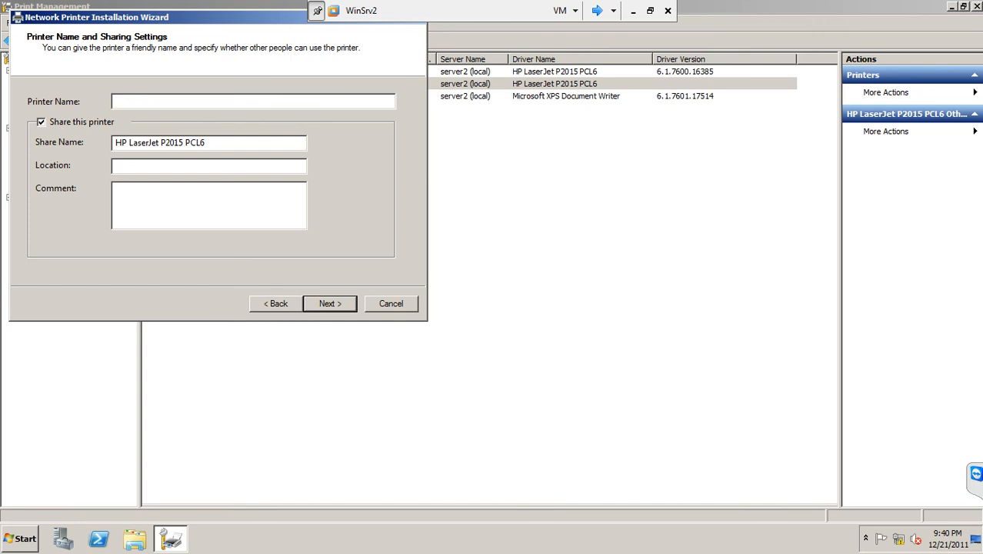
{"action": "type", "text": "Reports"}
{"action": "left_click", "coordinate": [326, 304]}
{"action": "left_click", "coordinate": [326, 305]}
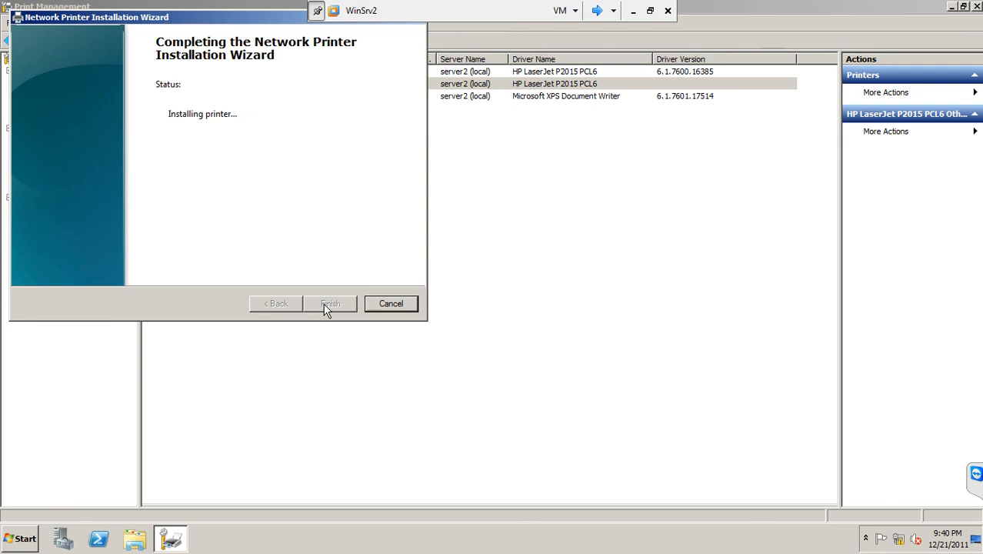
{"action": "left_click", "coordinate": [335, 305]}
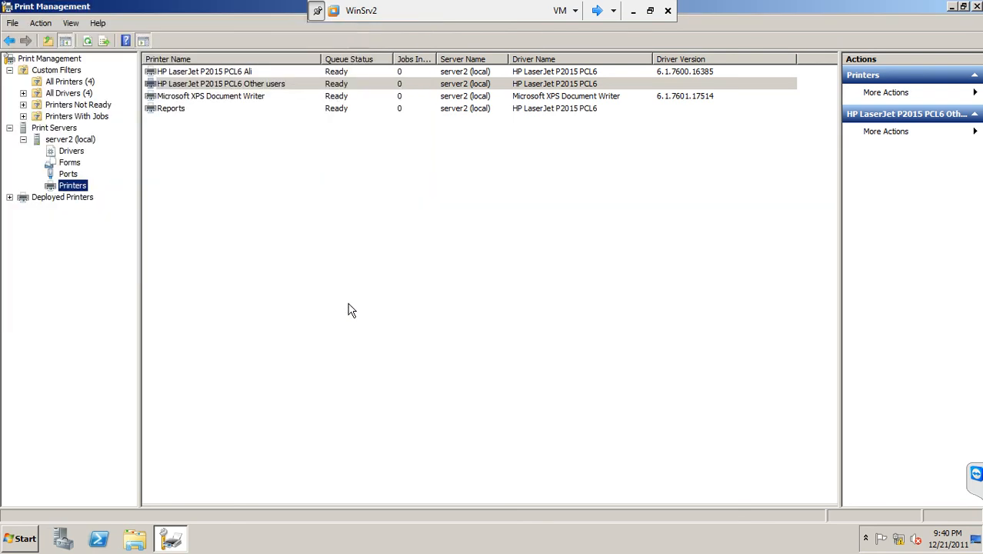
{"action": "left_click", "coordinate": [252, 73]}
{"action": "left_click", "coordinate": [259, 86]}
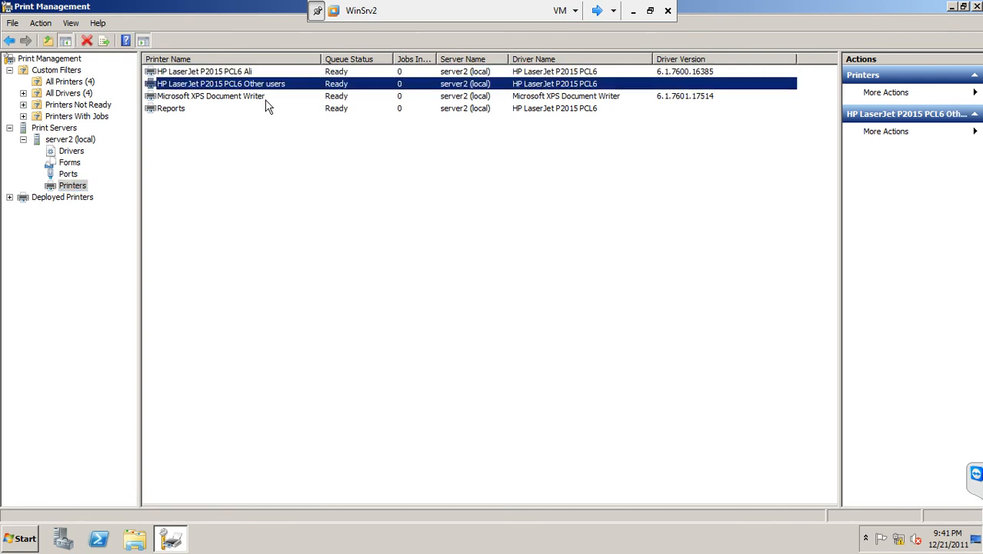
{"action": "left_click", "coordinate": [457, 112]}
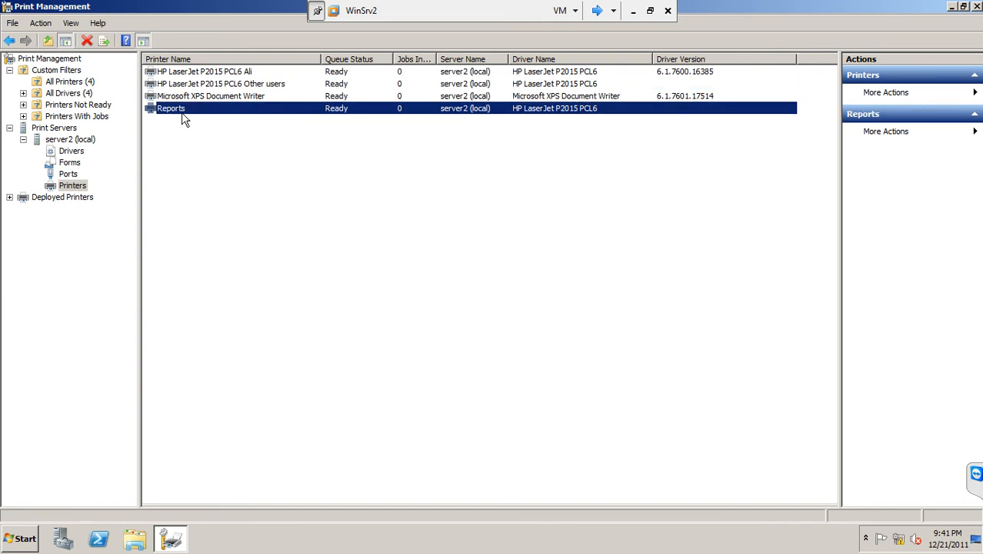
{"action": "left_click", "coordinate": [199, 123]}
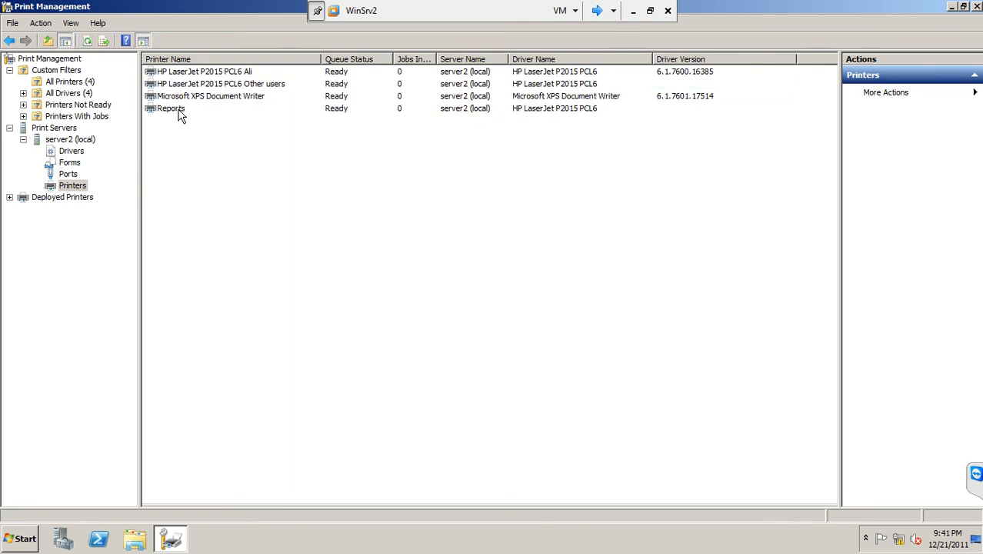
{"action": "left_click", "coordinate": [178, 113]}
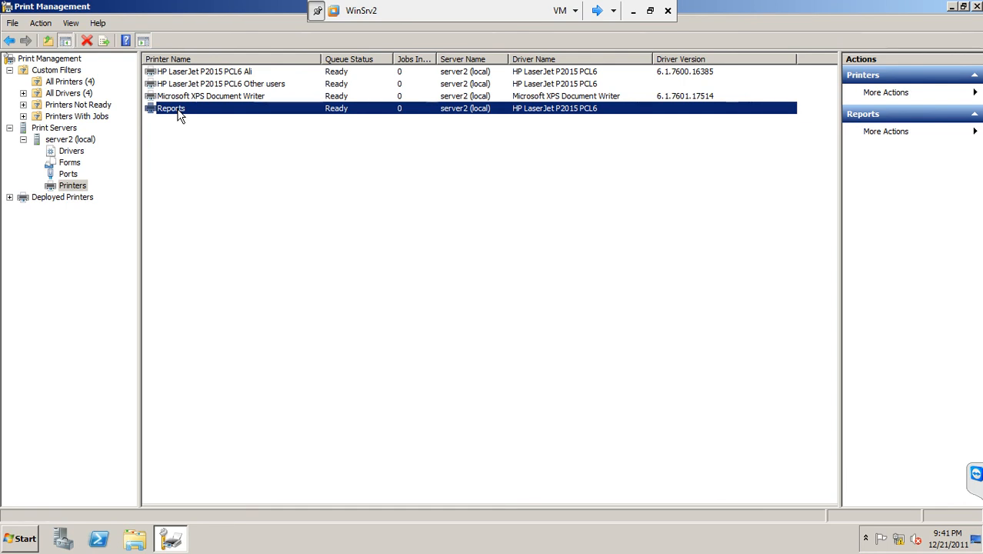
{"action": "left_click", "coordinate": [236, 72]}
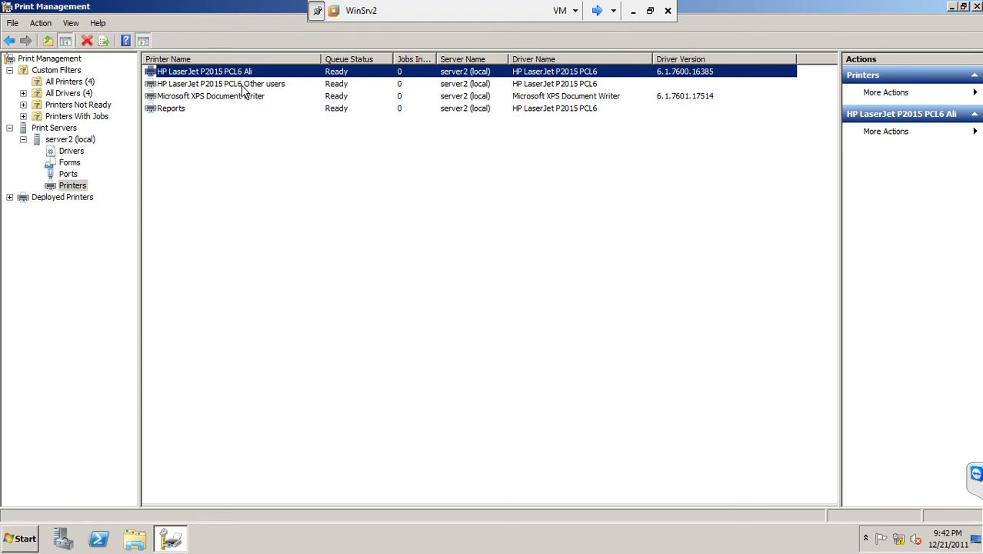
{"action": "left_click", "coordinate": [243, 85]}
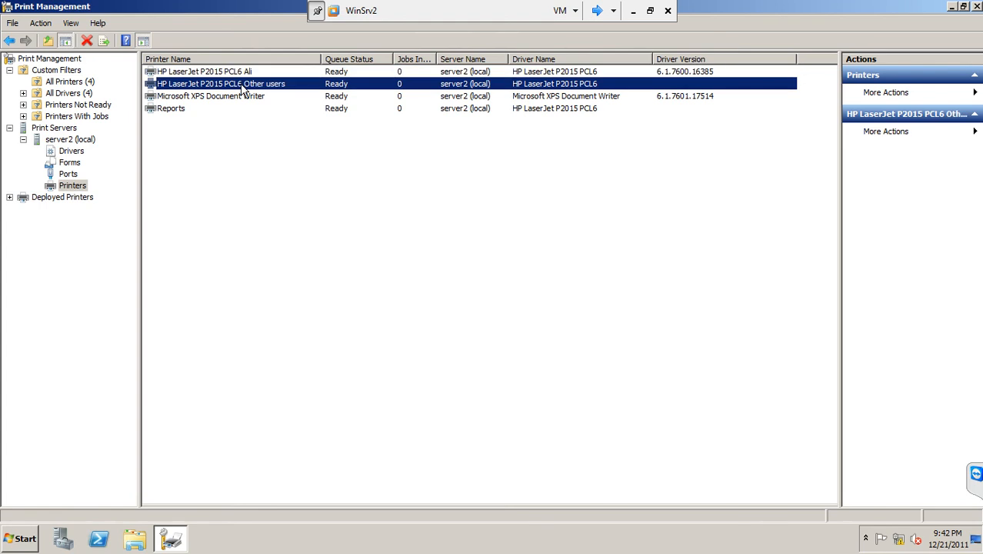
{"action": "right_click", "coordinate": [244, 90]}
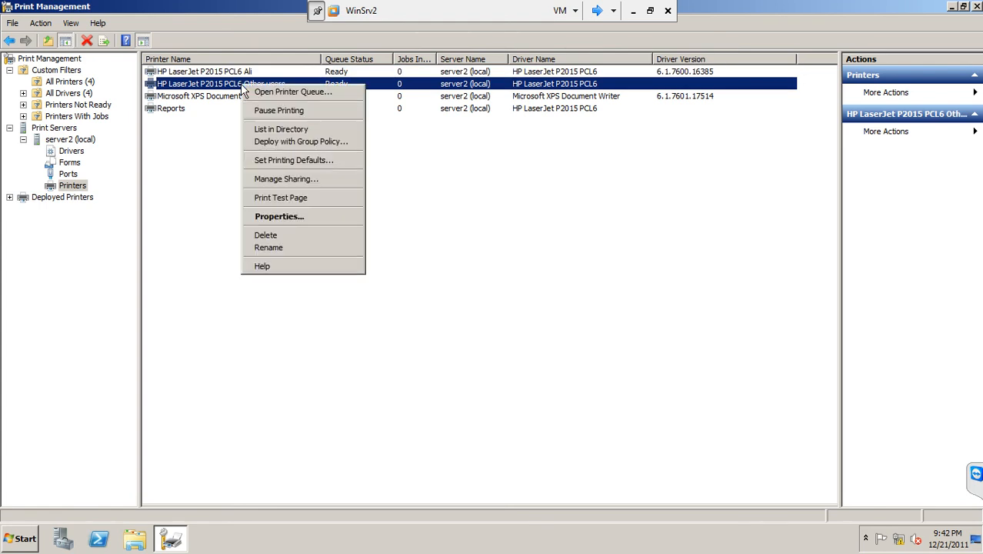
{"action": "left_click", "coordinate": [281, 219]}
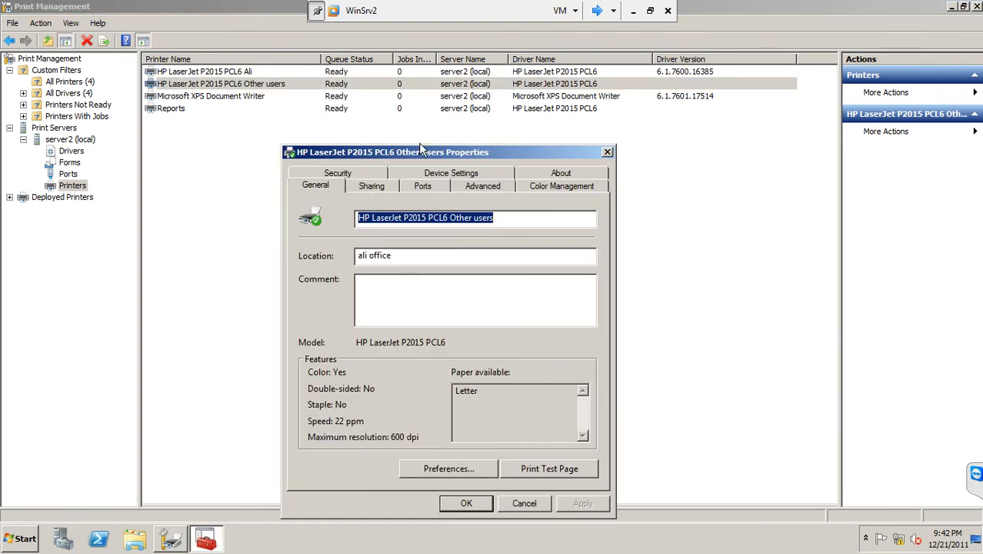
{"action": "left_click_drag", "start_coordinate": [424, 156], "coordinate": [384, 117]}
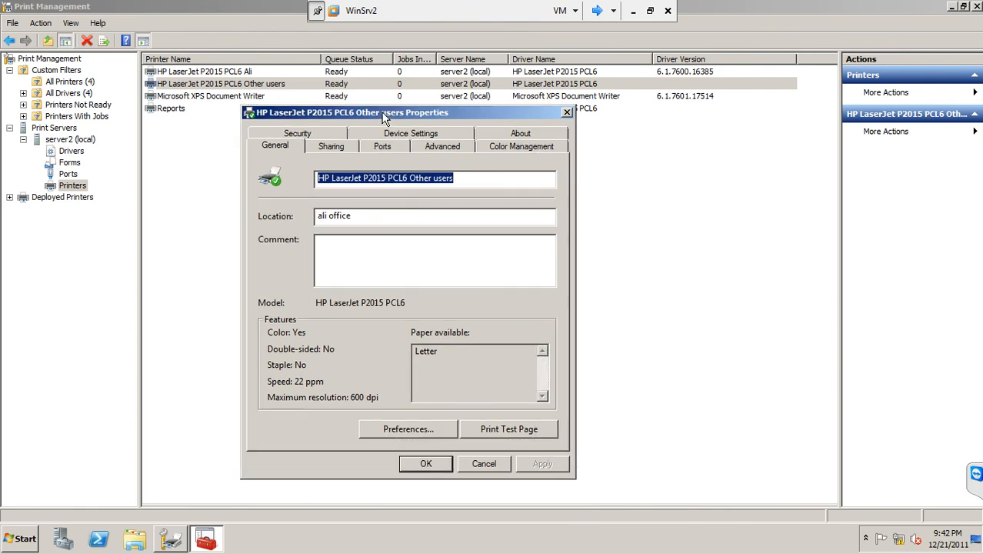
{"action": "left_click", "coordinate": [453, 152]}
{"action": "left_click", "coordinate": [321, 212]}
{"action": "key", "text": "BackSpace"}
{"action": "type", "text": "1"}
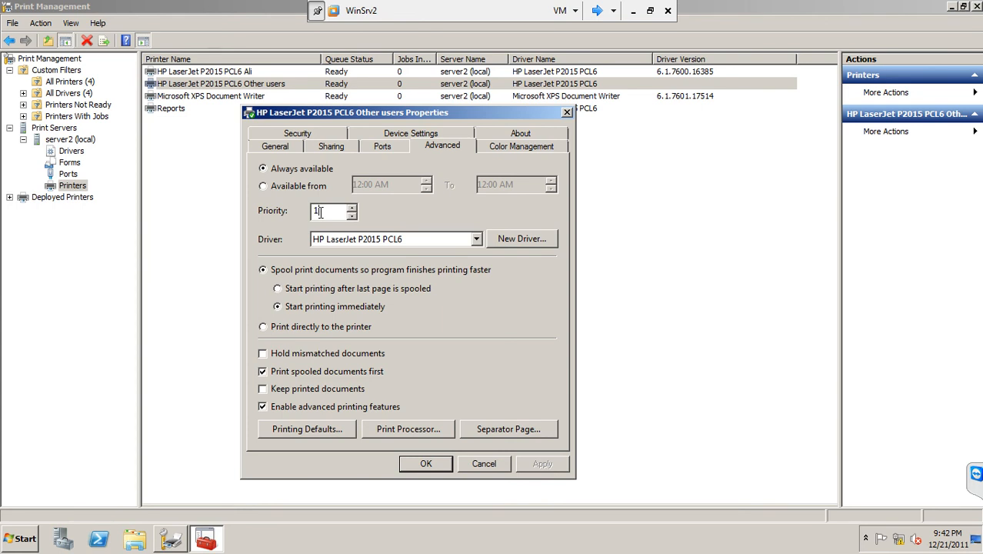
{"action": "left_click_drag", "start_coordinate": [327, 212], "coordinate": [315, 212]}
{"action": "left_click", "coordinate": [325, 209]}
{"action": "left_click_drag", "start_coordinate": [339, 209], "coordinate": [254, 228]}
{"action": "type", "text": "99"}
{"action": "left_click_drag", "start_coordinate": [338, 213], "coordinate": [263, 219]}
{"action": "left_click", "coordinate": [336, 207]}
{"action": "left_click", "coordinate": [476, 463]}
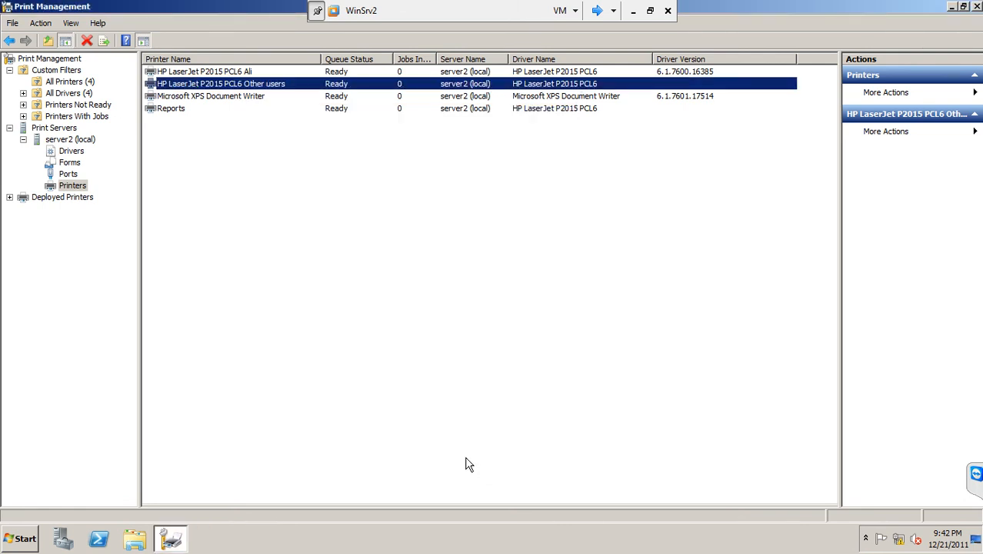
Step: Check the print priority in the advanced properties of the HP LaserJet P2015 PCL6 Other users printer
{"action": "right_click", "coordinate": [184, 86]}
{"action": "left_click", "coordinate": [215, 219]}
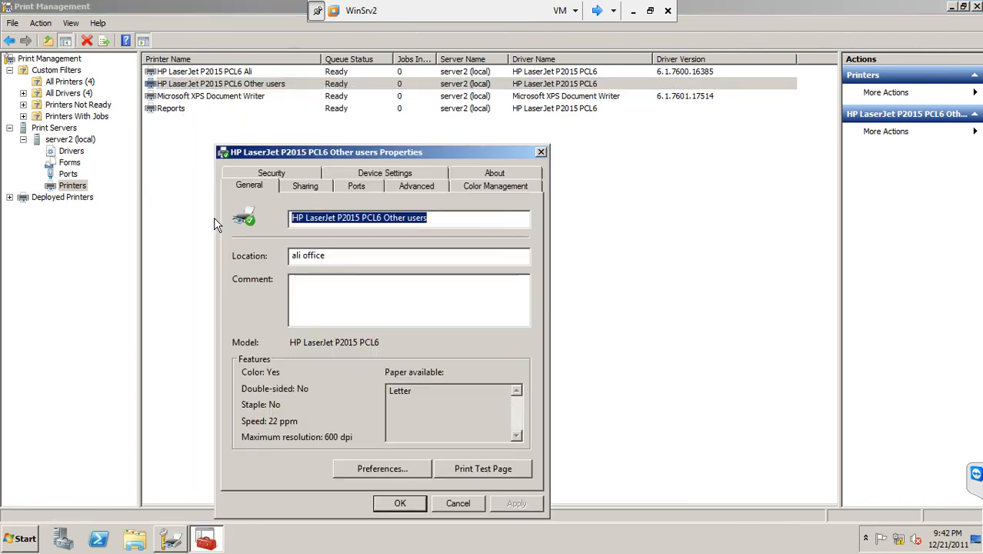
{"action": "left_click", "coordinate": [414, 186]}
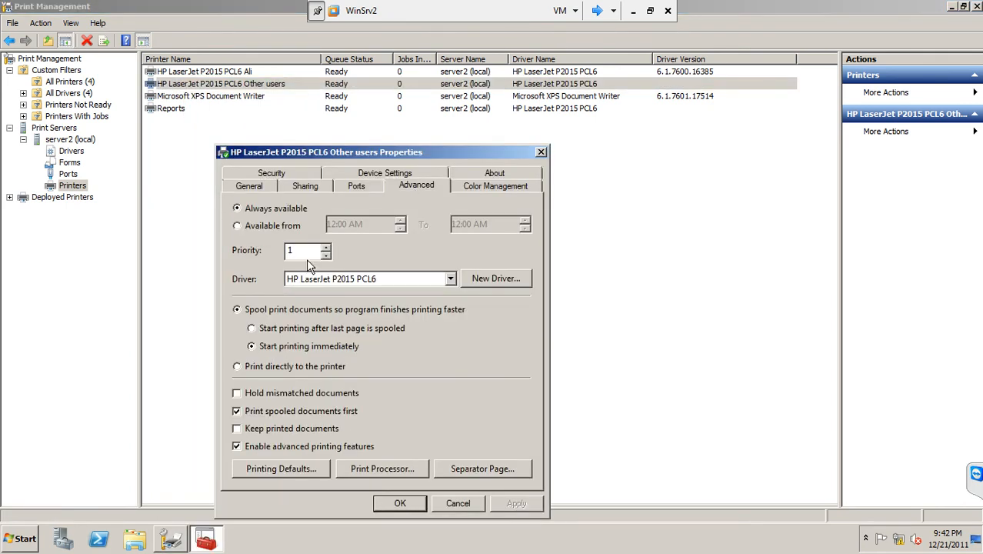
{"action": "left_click", "coordinate": [447, 505]}
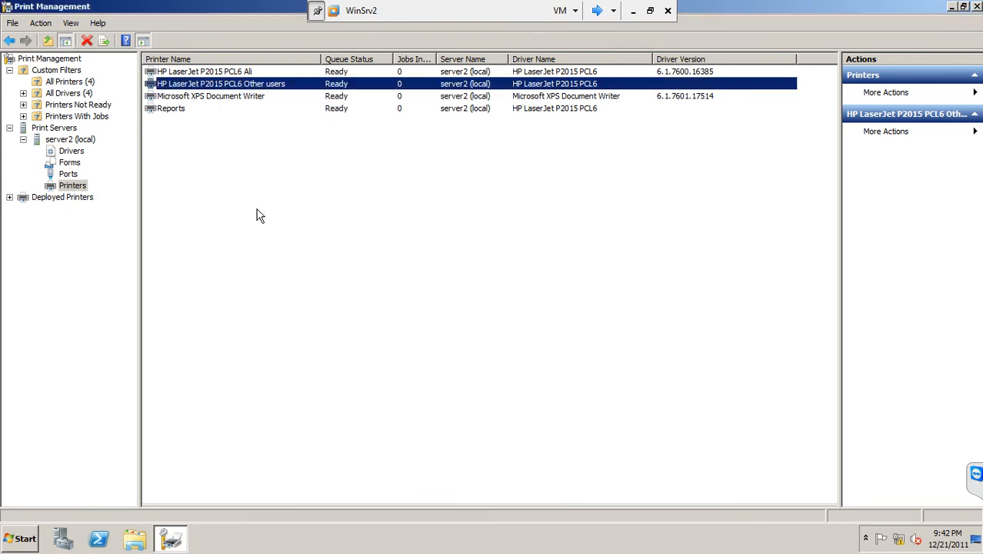
Step: Set the priority of the first HP LaserJet P2015 PCL6 printer in the list to 2 and apply it
{"action": "right_click", "coordinate": [213, 72]}
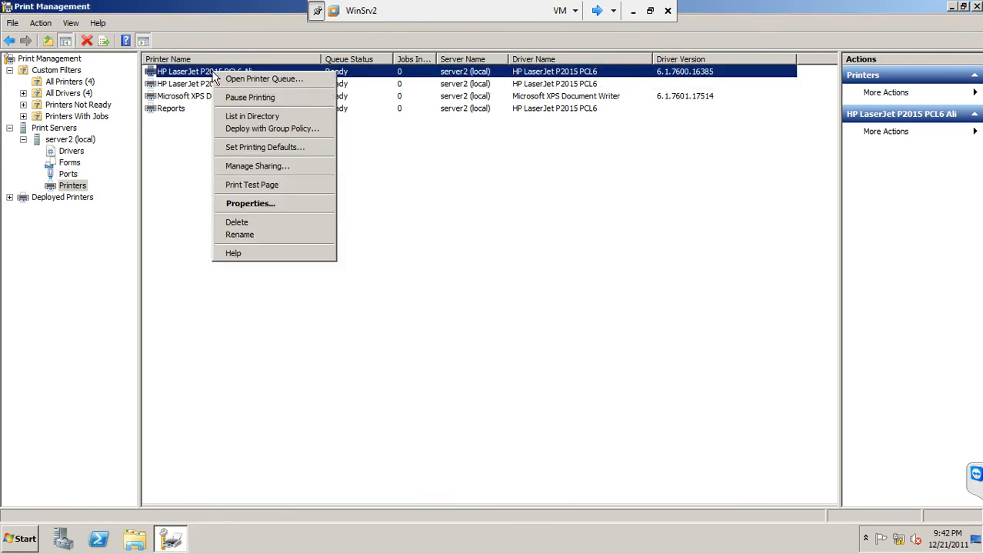
{"action": "left_click", "coordinate": [254, 202]}
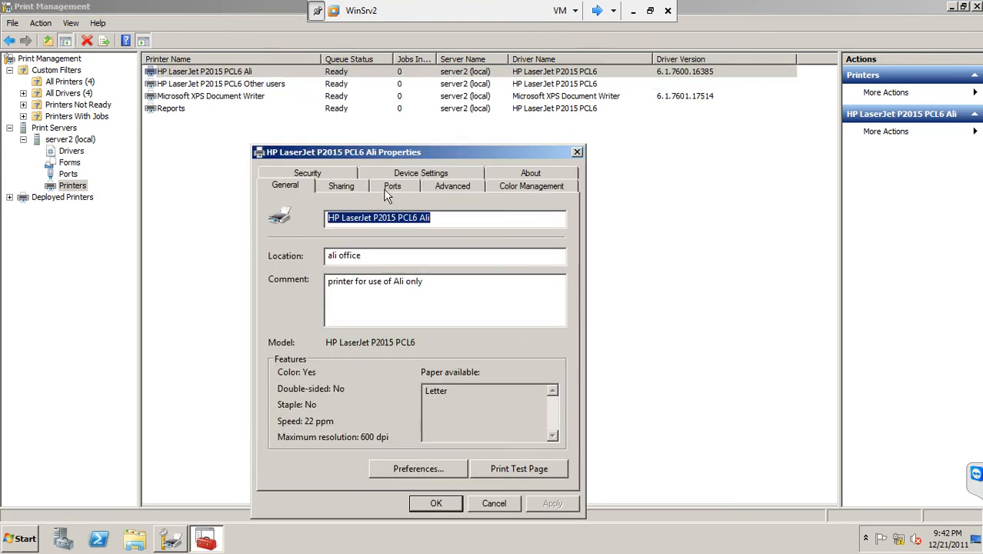
{"action": "left_click", "coordinate": [443, 191]}
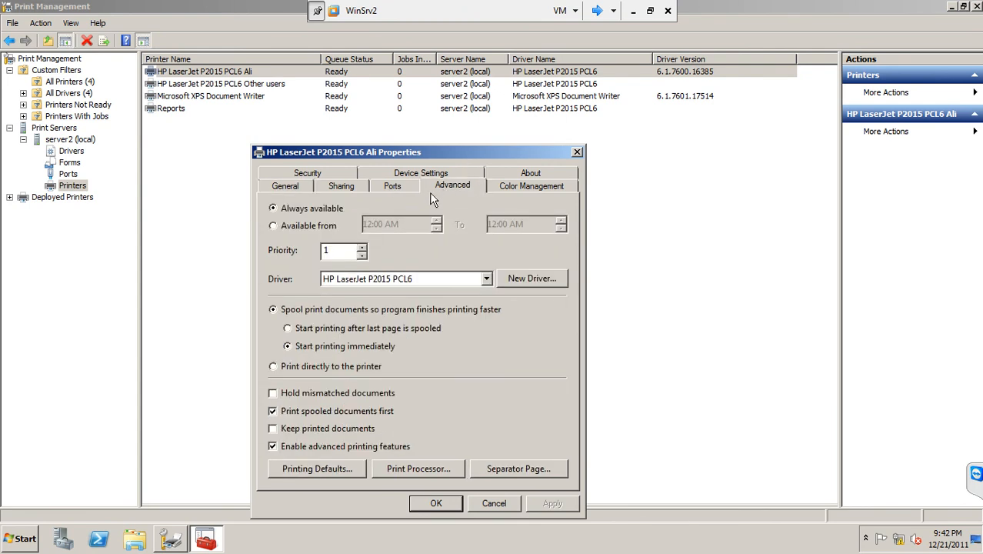
{"action": "double_click", "coordinate": [333, 250]}
{"action": "type", "text": "2"}
{"action": "left_click", "coordinate": [544, 504]}
{"action": "left_click", "coordinate": [435, 504]}
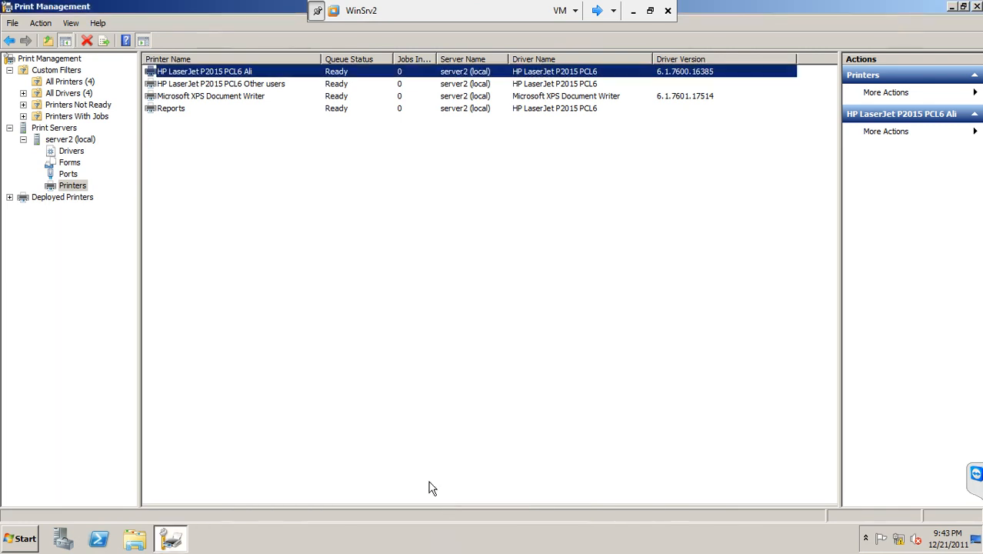
Step: Show the advanced properties of the HP LaserJet P2015 PCL6 Other users printer on their own on the cleared desktop
{"action": "right_click", "coordinate": [260, 83]}
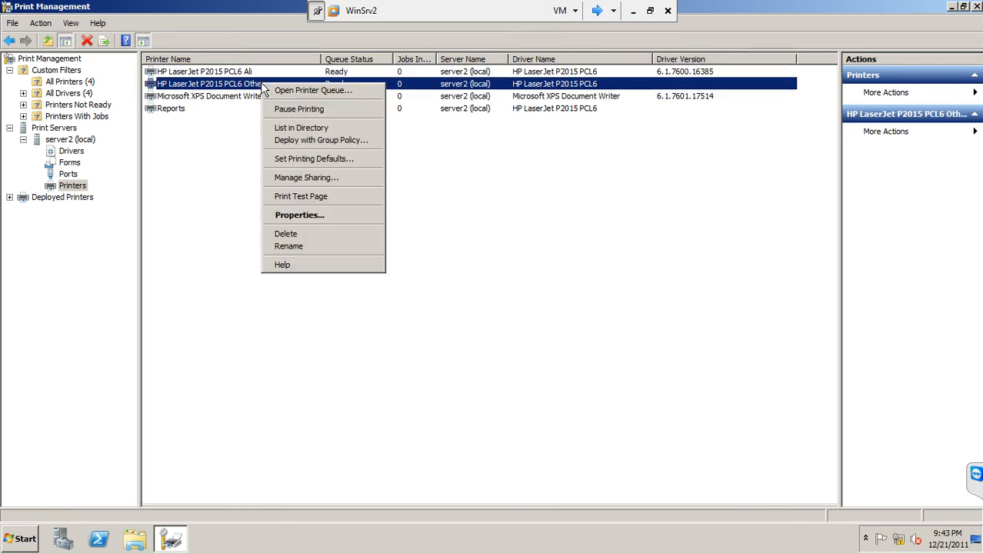
{"action": "left_click", "coordinate": [296, 215]}
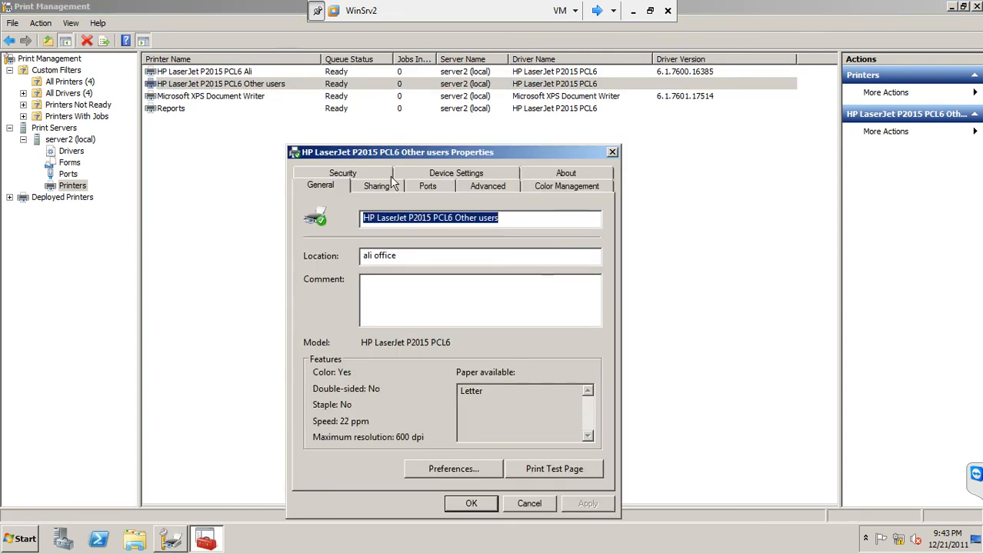
{"action": "left_click", "coordinate": [483, 186]}
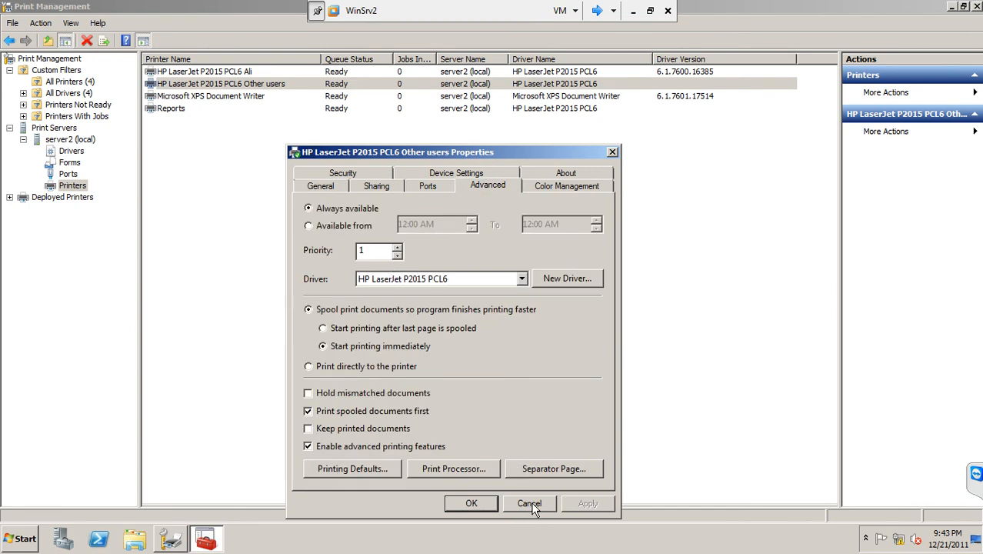
{"action": "left_click", "coordinate": [953, 8]}
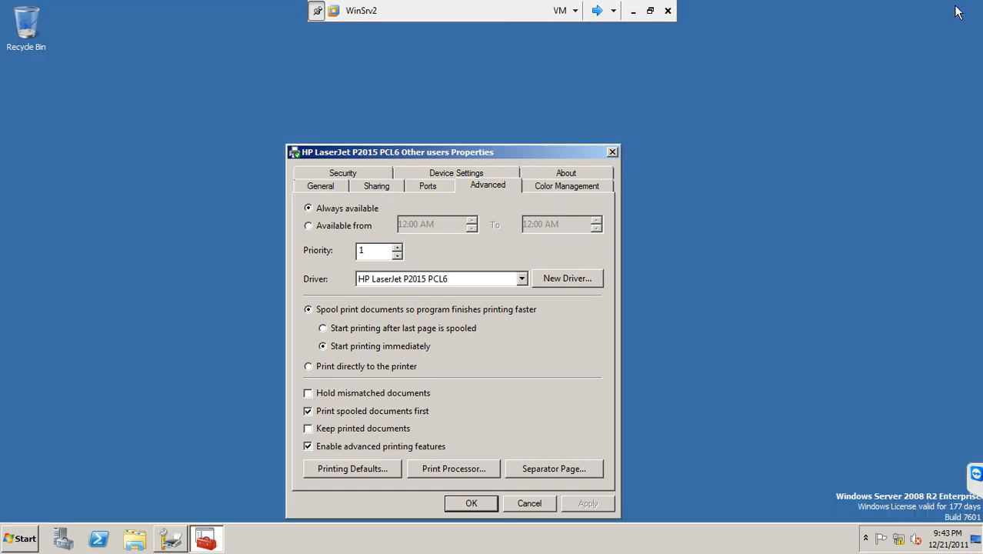
{"action": "left_click_drag", "start_coordinate": [504, 144], "coordinate": [587, 101]}
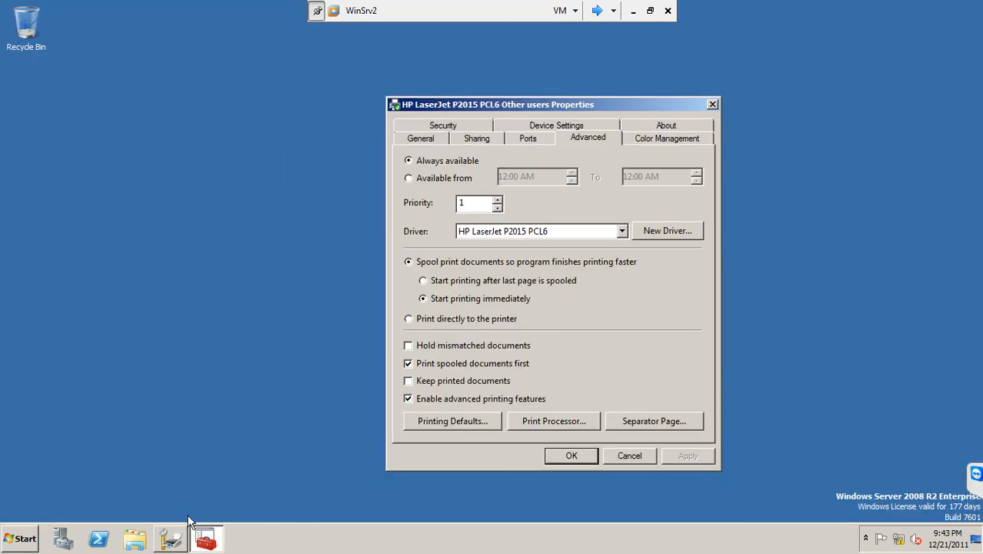
Step: Compare the first HP LaserJet printer's advanced properties side by side with those of the Other users printer, then close both dialogs
{"action": "left_click", "coordinate": [183, 537]}
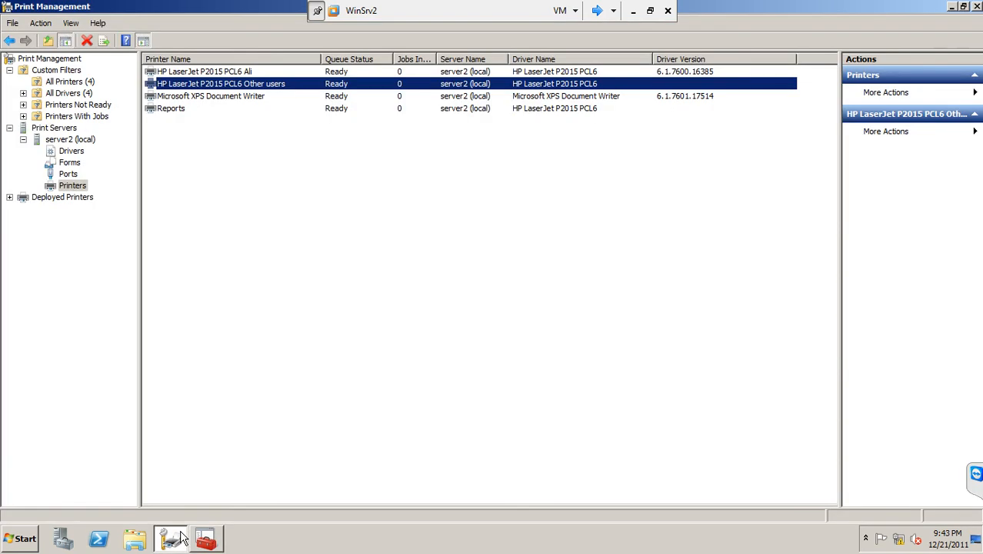
{"action": "right_click", "coordinate": [216, 71]}
{"action": "left_click", "coordinate": [240, 202]}
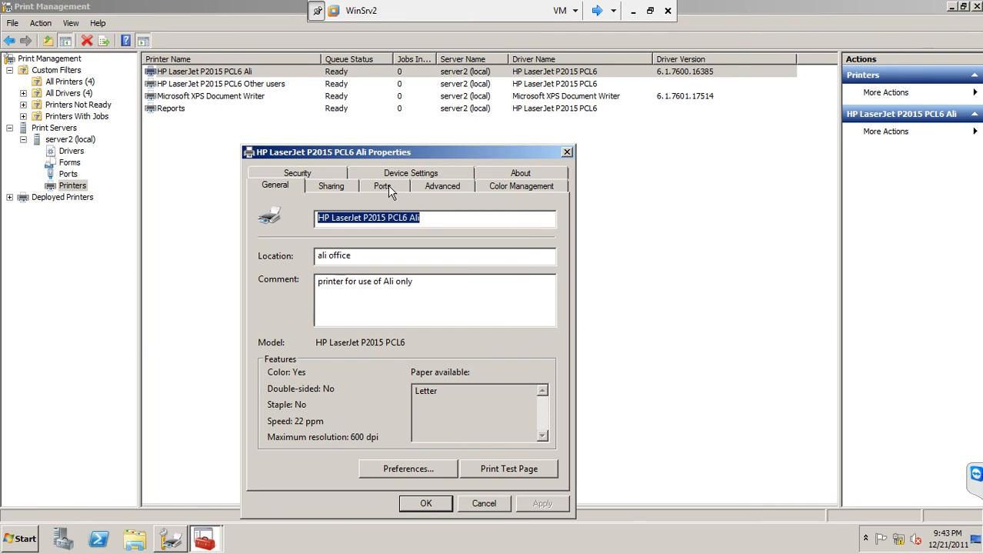
{"action": "left_click", "coordinate": [417, 188]}
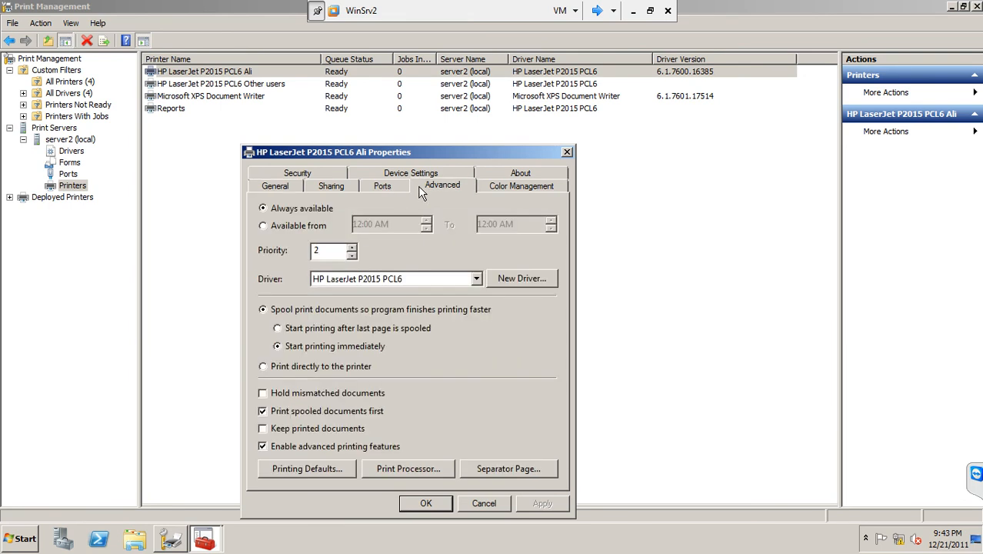
{"action": "left_click", "coordinate": [952, 7]}
{"action": "left_click_drag", "start_coordinate": [453, 151], "coordinate": [271, 87]}
{"action": "left_click_drag", "start_coordinate": [424, 105], "coordinate": [461, 93]}
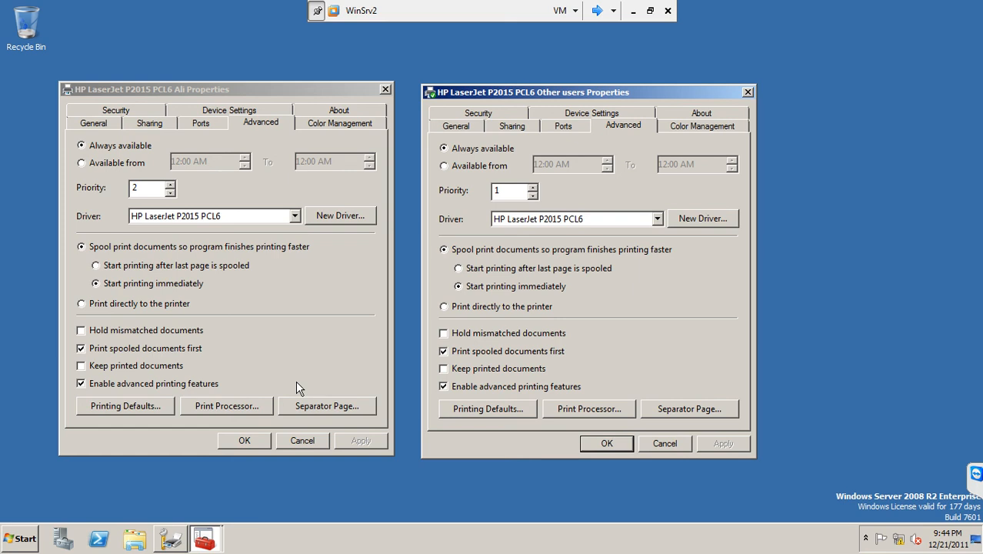
{"action": "left_click", "coordinate": [663, 443]}
{"action": "left_click", "coordinate": [293, 440]}
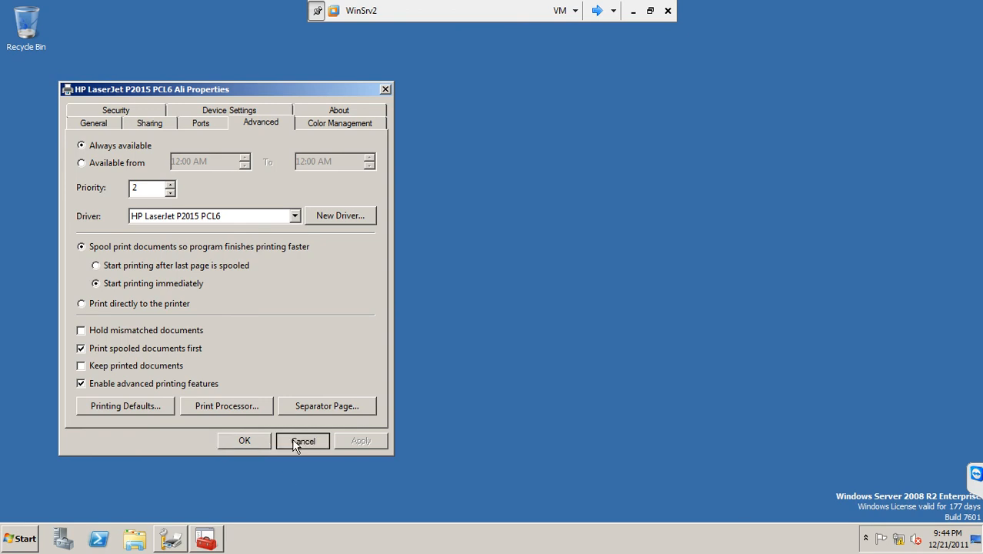
Step: Raise the priority of the first HP LaserJet P2015 PCL6 printer in the list to 99 and save its properties
{"action": "left_click", "coordinate": [171, 538]}
{"action": "left_click", "coordinate": [251, 242]}
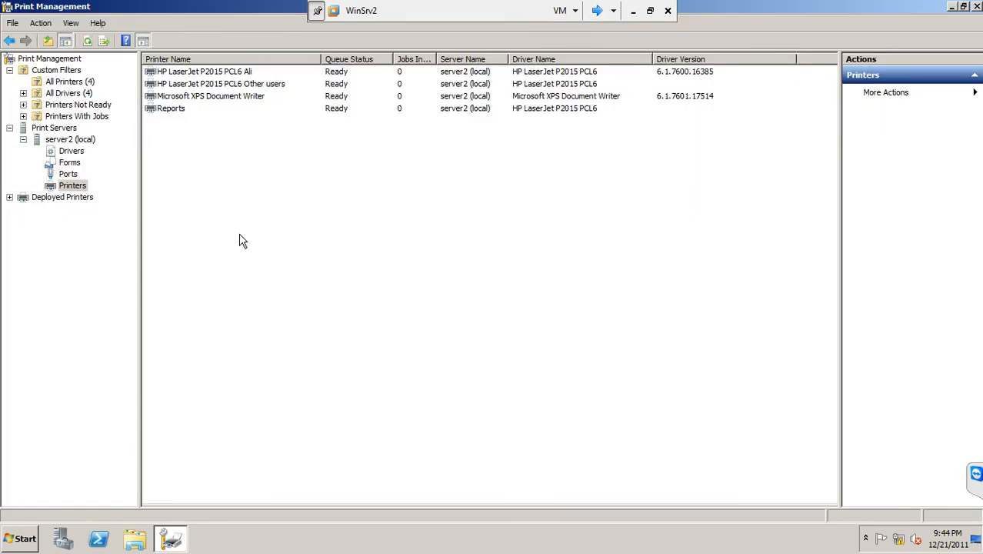
{"action": "right_click", "coordinate": [249, 73]}
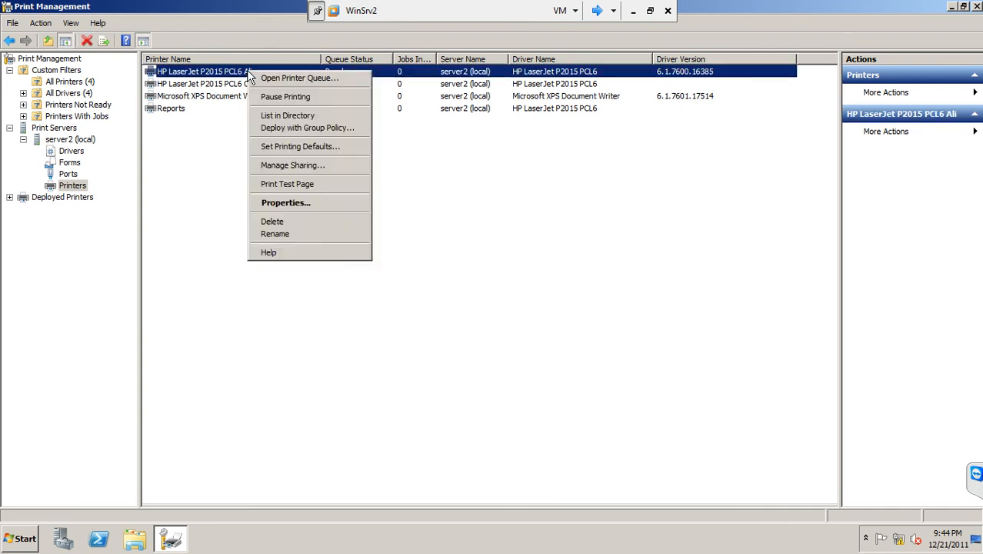
{"action": "left_click", "coordinate": [273, 205]}
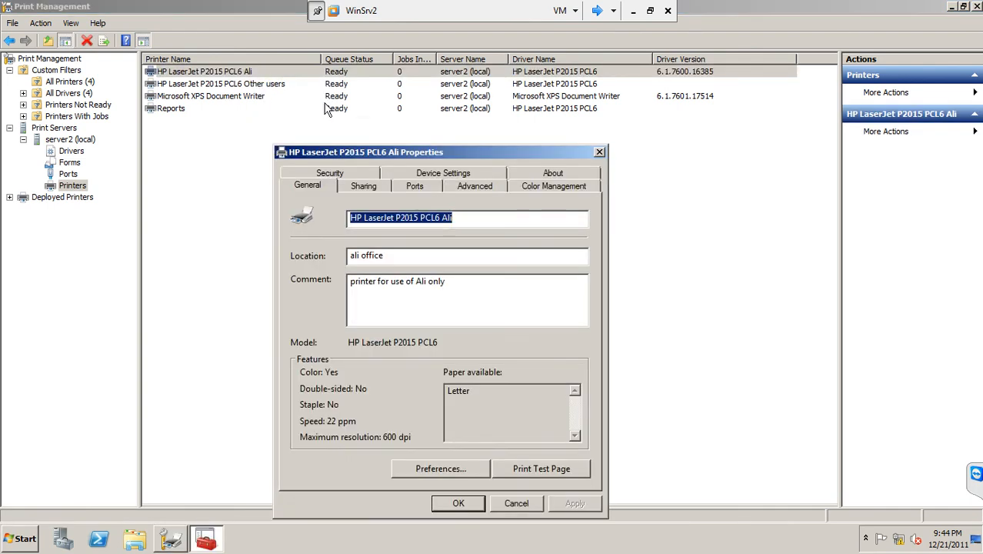
{"action": "left_click", "coordinate": [454, 187]}
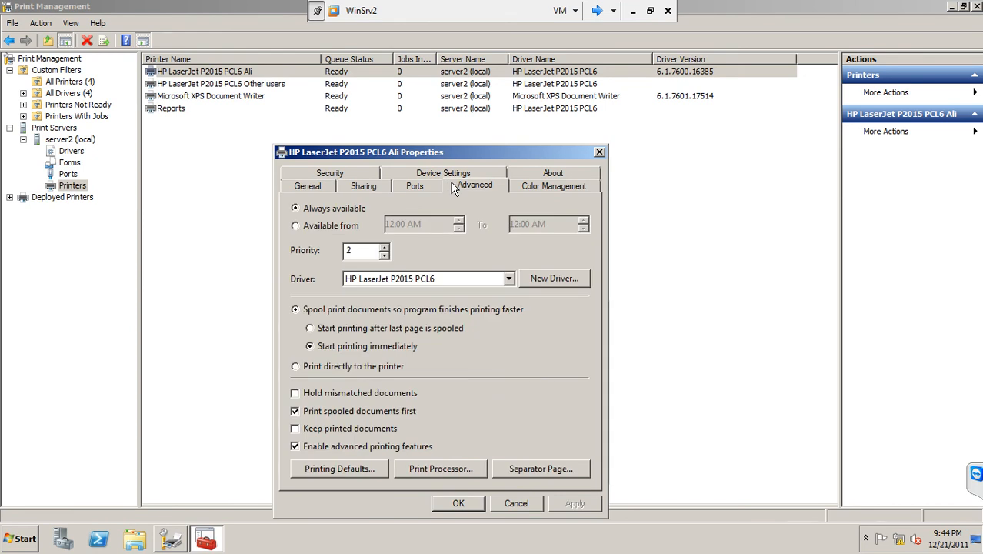
{"action": "left_click_drag", "start_coordinate": [364, 250], "coordinate": [224, 281]}
{"action": "left_click", "coordinate": [201, 299]}
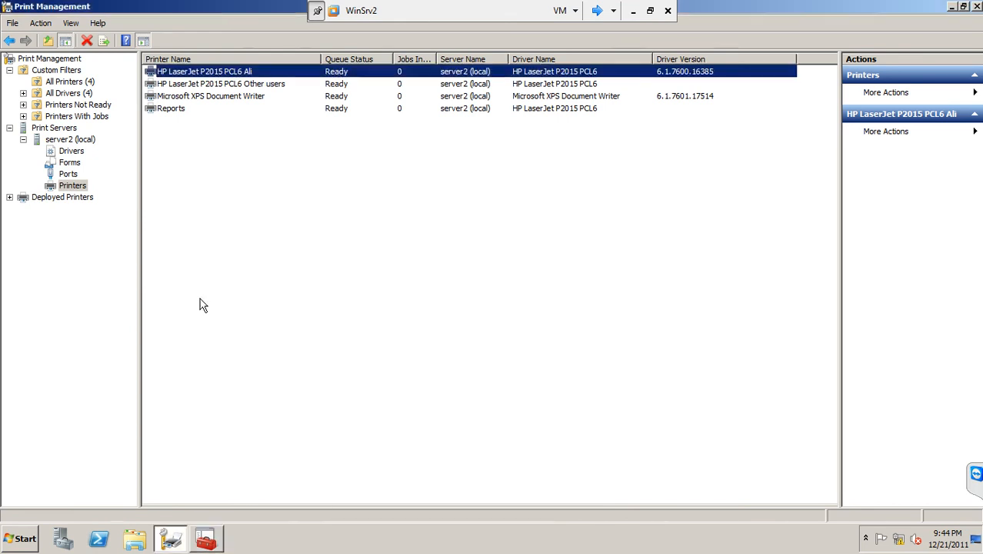
{"action": "right_click", "coordinate": [211, 72]}
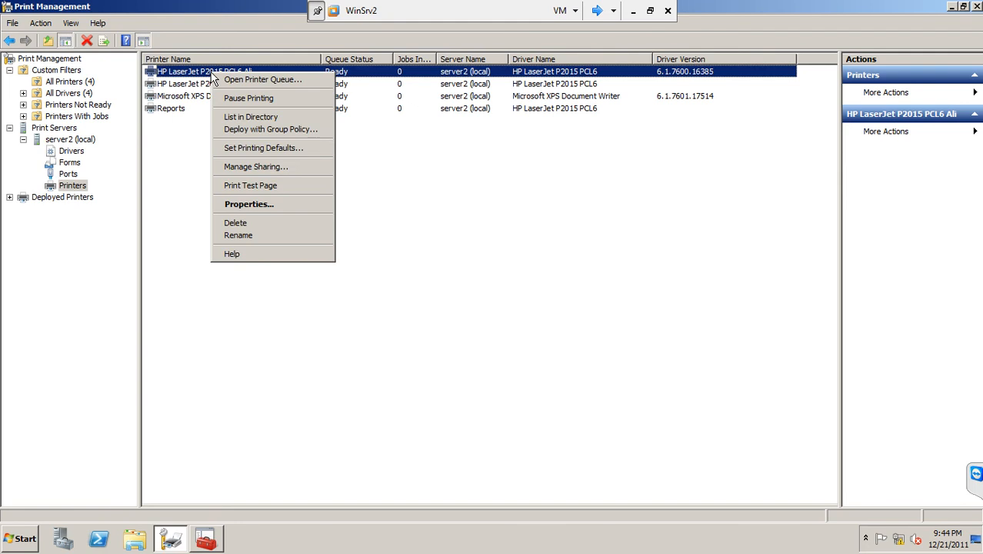
{"action": "left_click", "coordinate": [260, 206]}
{"action": "left_click_drag", "start_coordinate": [369, 253], "coordinate": [333, 256]}
{"action": "type", "text": "99"}
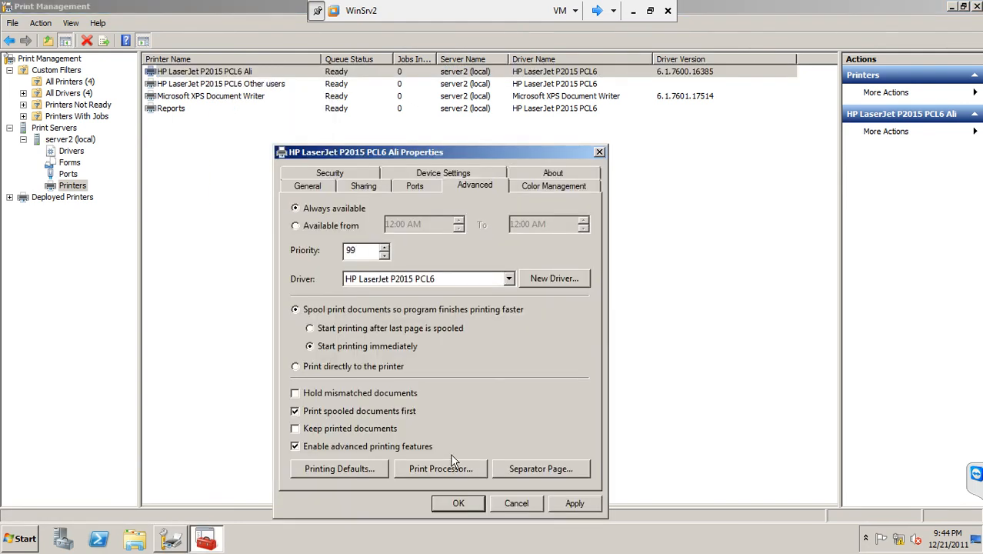
{"action": "left_click", "coordinate": [471, 501]}
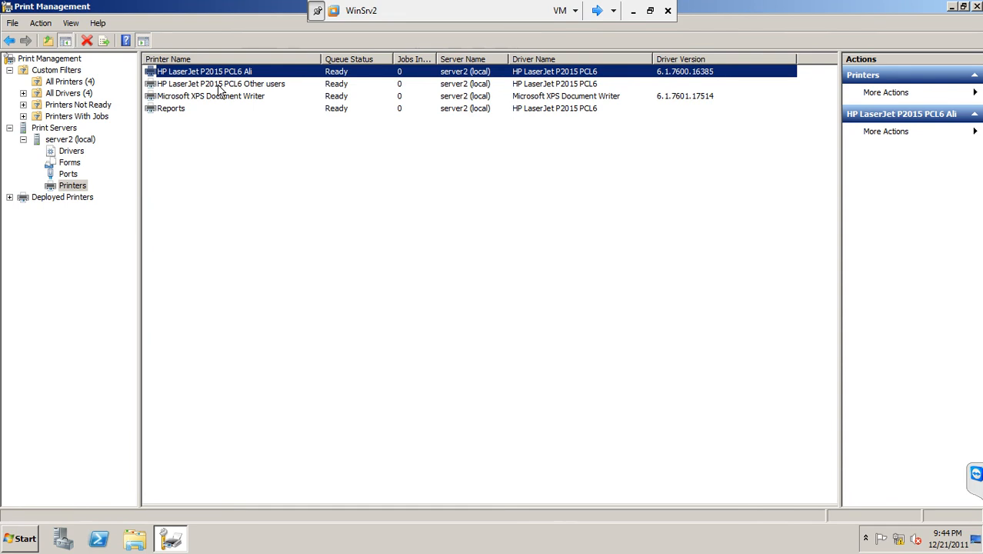
{"action": "left_click", "coordinate": [228, 84]}
{"action": "left_click", "coordinate": [216, 72]}
{"action": "left_click", "coordinate": [216, 85]}
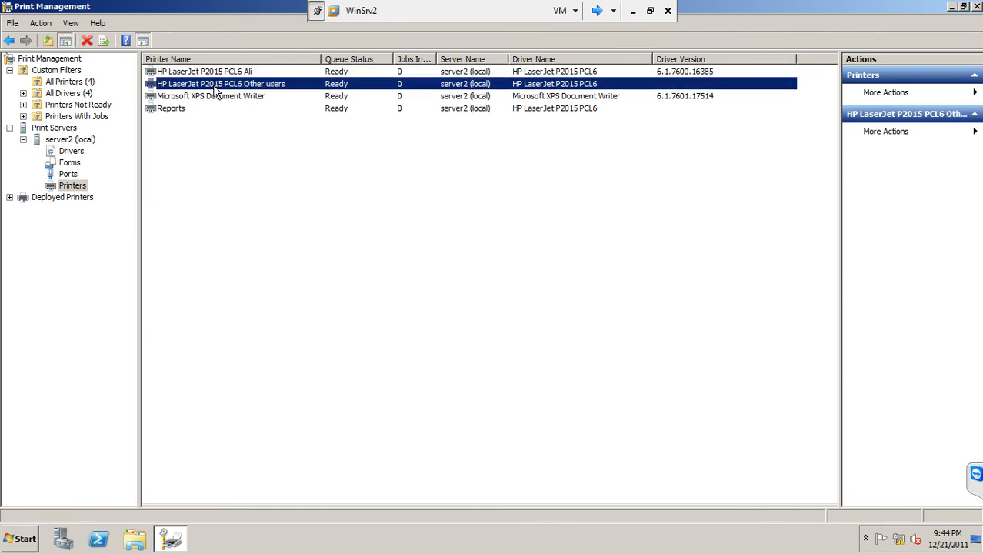
{"action": "left_click", "coordinate": [178, 108]}
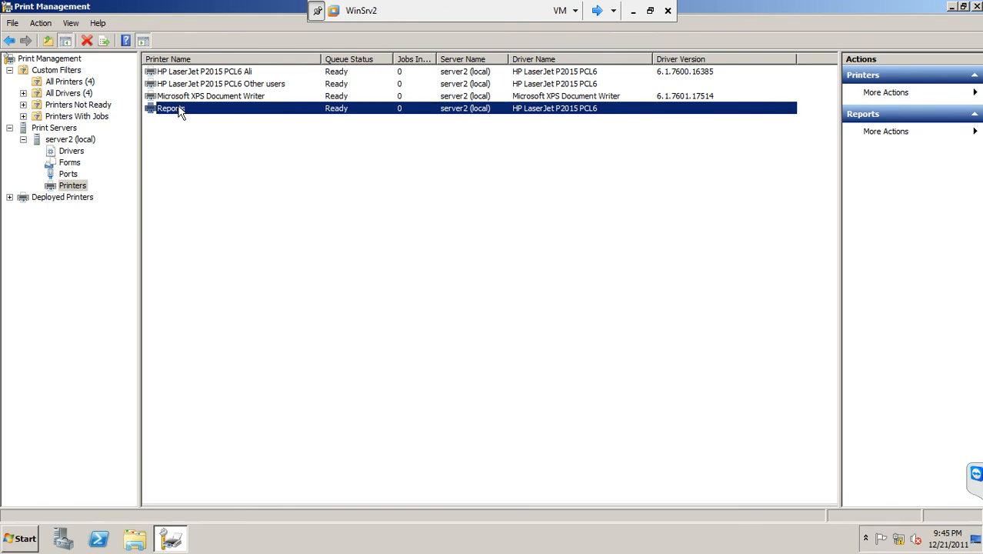
{"action": "right_click", "coordinate": [178, 112]}
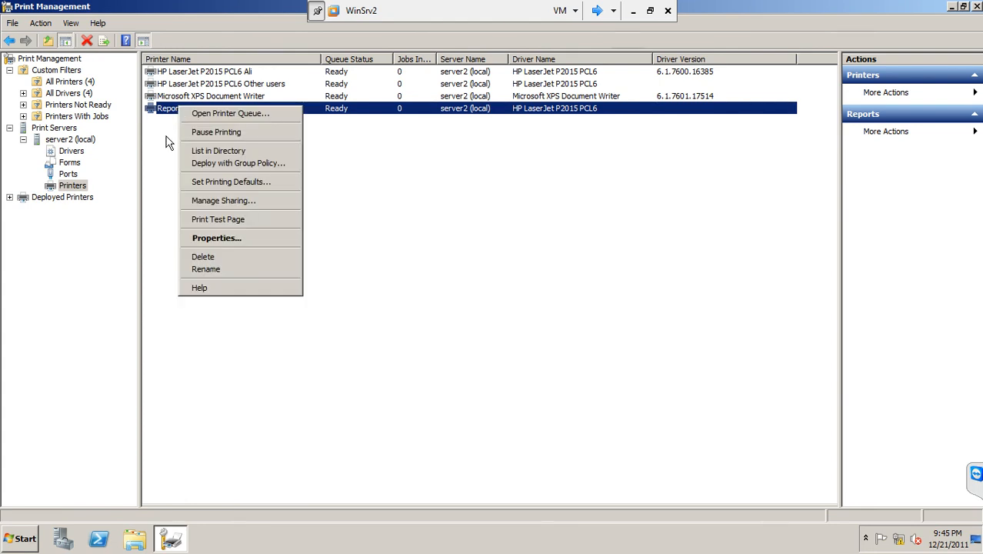
{"action": "left_click", "coordinate": [166, 141]}
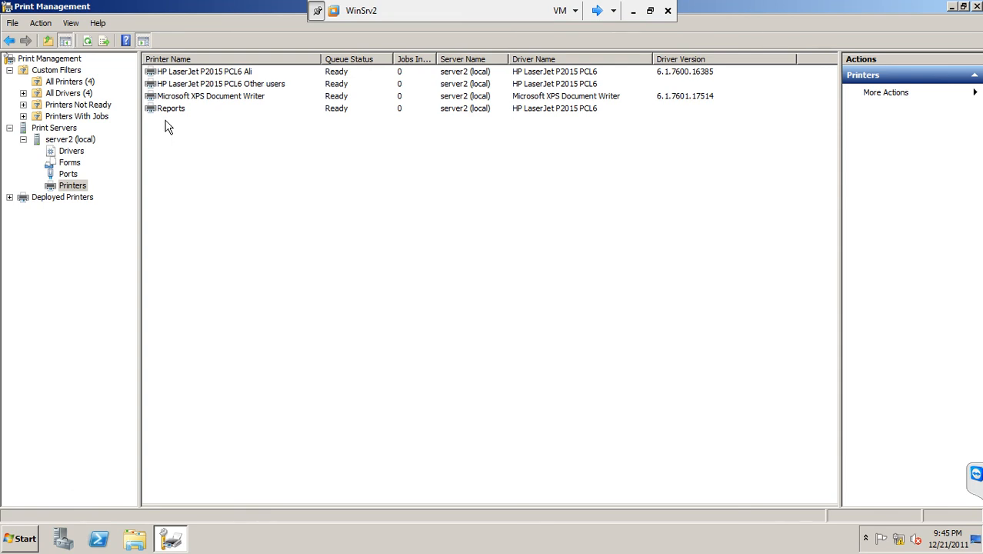
Step: Restrict the Reports printer's availability to a time range with 8 as the ending hour, and save its properties
{"action": "right_click", "coordinate": [166, 112]}
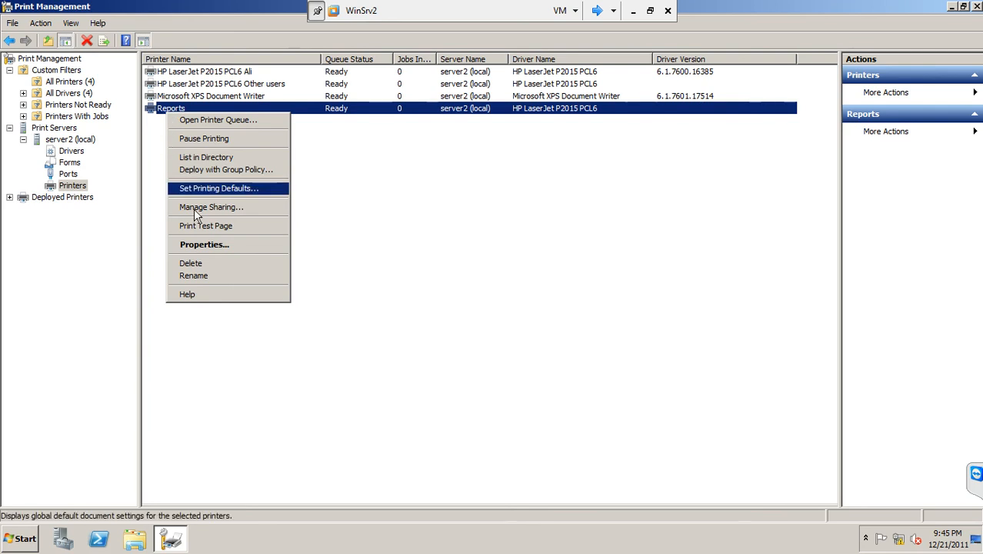
{"action": "left_click", "coordinate": [206, 246]}
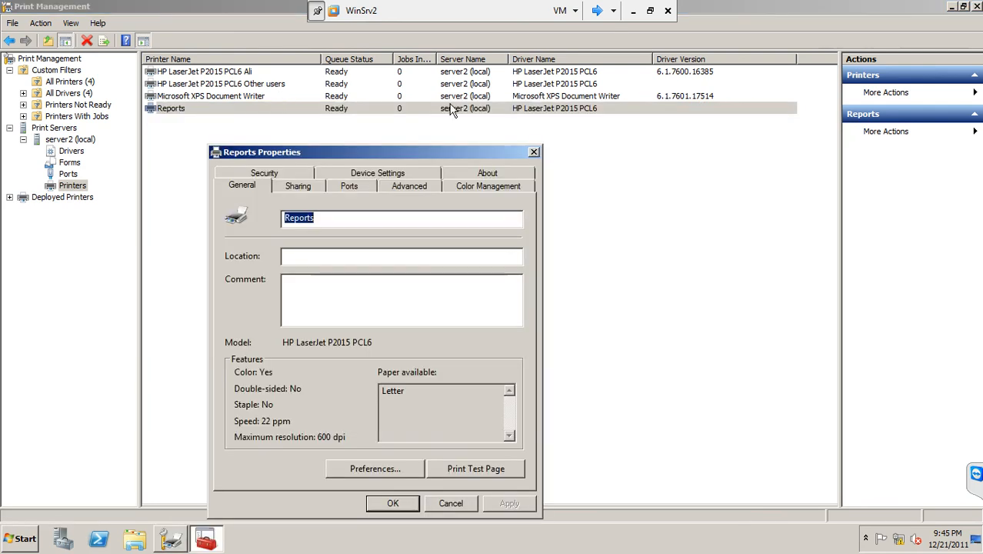
{"action": "left_click", "coordinate": [406, 190]}
{"action": "left_click_drag", "start_coordinate": [384, 155], "coordinate": [398, 134]}
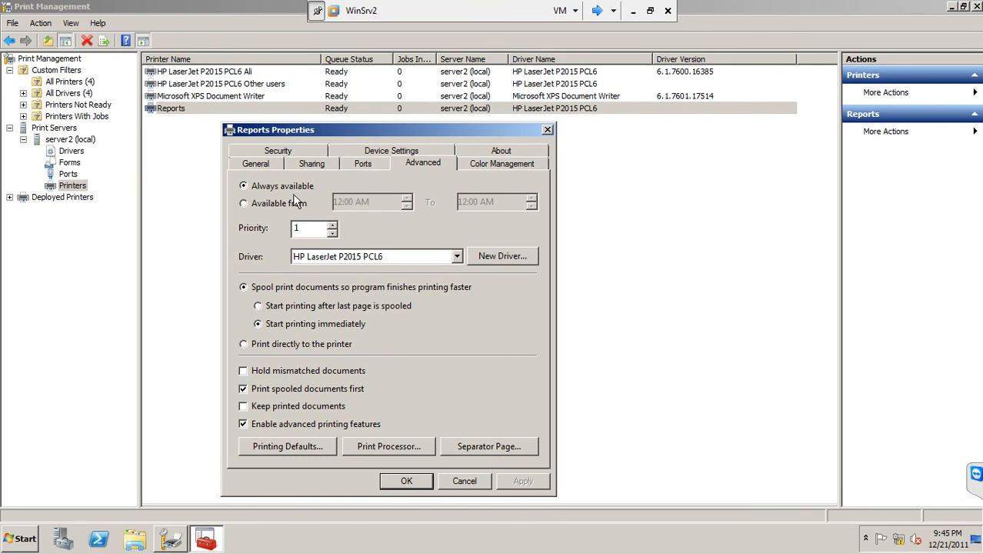
{"action": "left_click", "coordinate": [281, 205]}
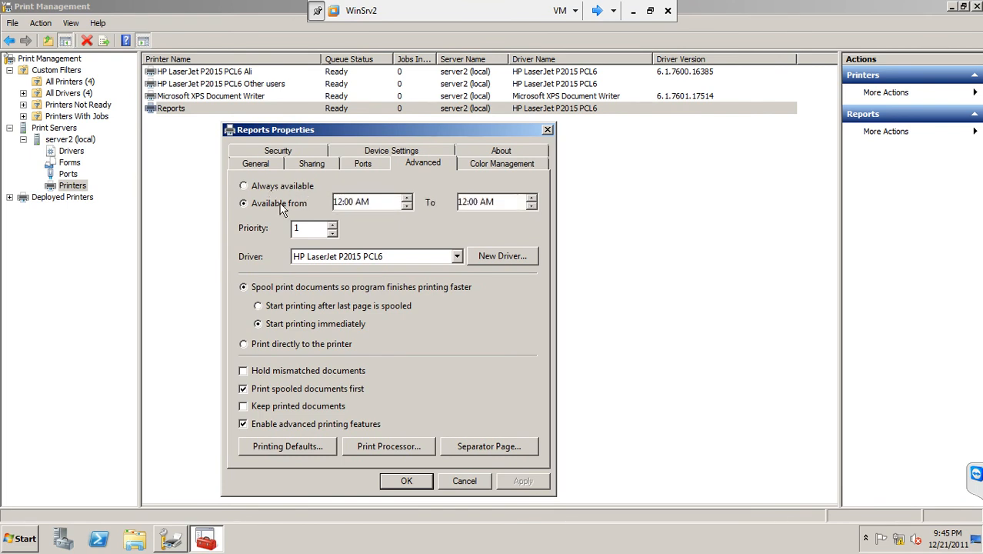
{"action": "left_click", "coordinate": [364, 207]}
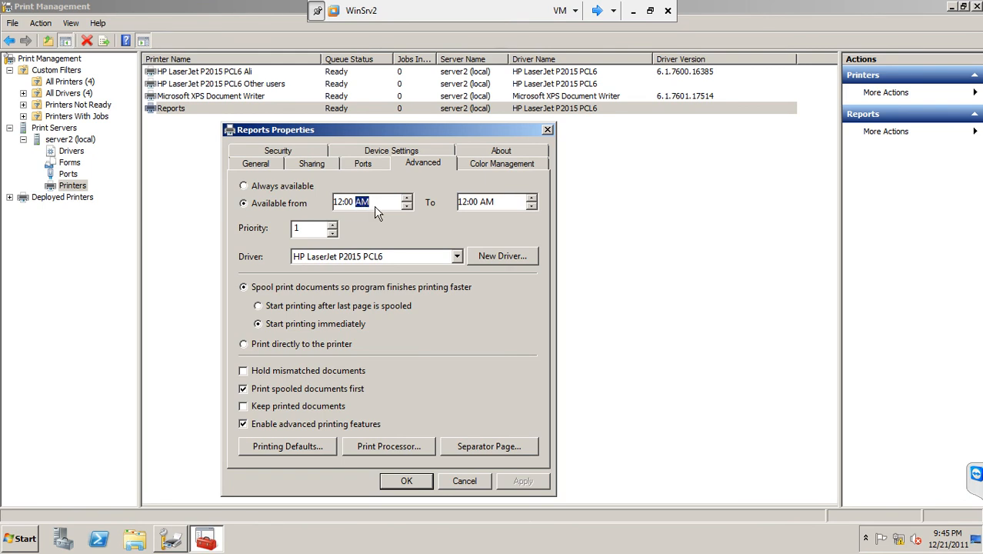
{"action": "left_click", "coordinate": [464, 203]}
{"action": "type", "text": "8"}
{"action": "left_click", "coordinate": [407, 480]}
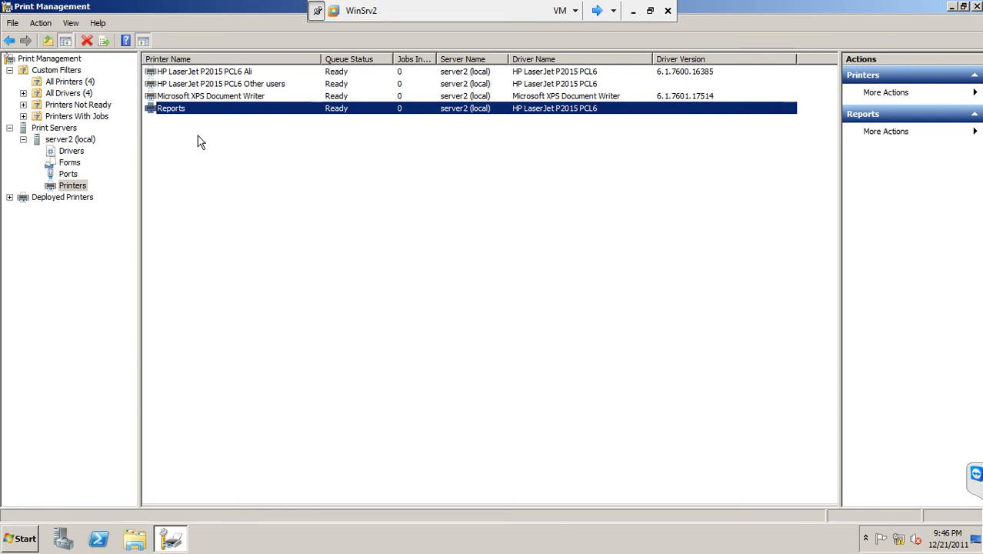
Step: Check the list of printers with jobs, then return to server2's printers and select the Reports printer
{"action": "left_click", "coordinate": [88, 120]}
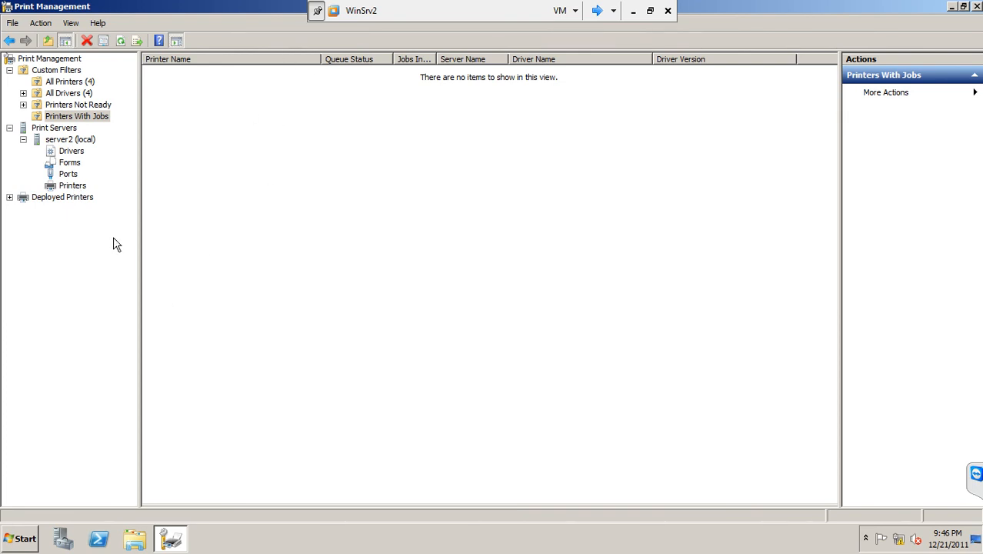
{"action": "left_click", "coordinate": [71, 187]}
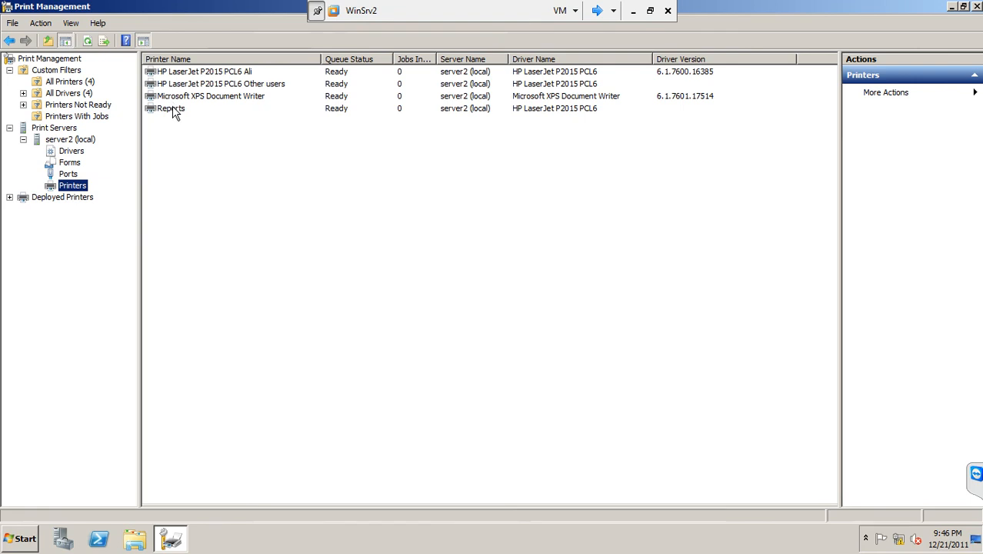
{"action": "left_click", "coordinate": [171, 110]}
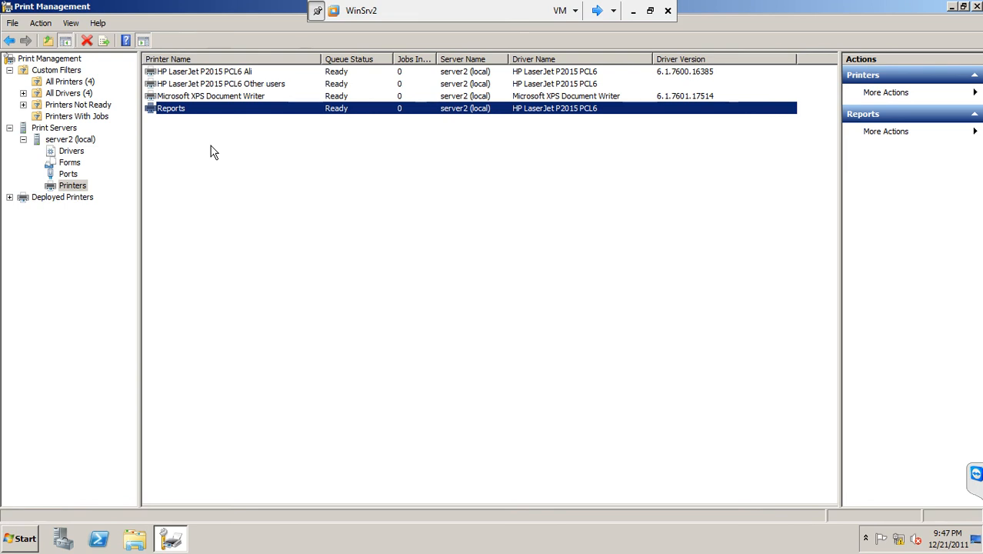
Step: Leave the WinSrv2 virtual machine and switch to the Configuring Print Services presentation in PowerPoint
{"action": "left_click", "coordinate": [627, 7]}
{"action": "left_click", "coordinate": [242, 540]}
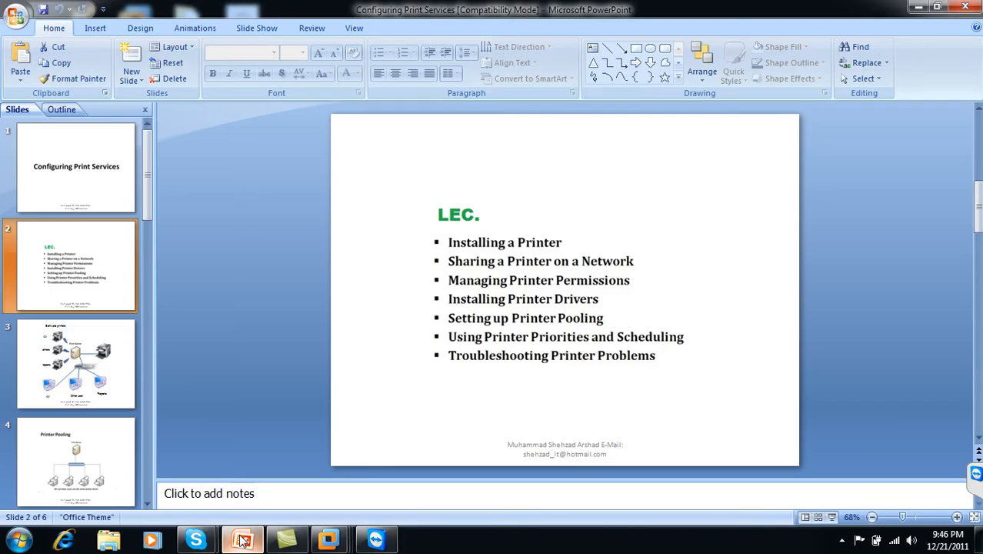